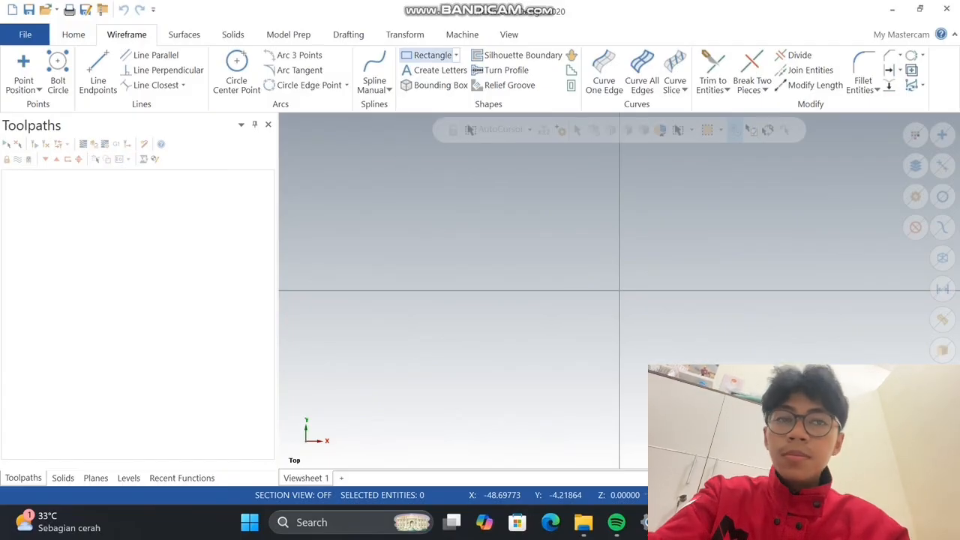
Draw a rectangle with its first corner at the origin, 100 wide and 100 high
left_click(429, 55)
left_click(619, 289)
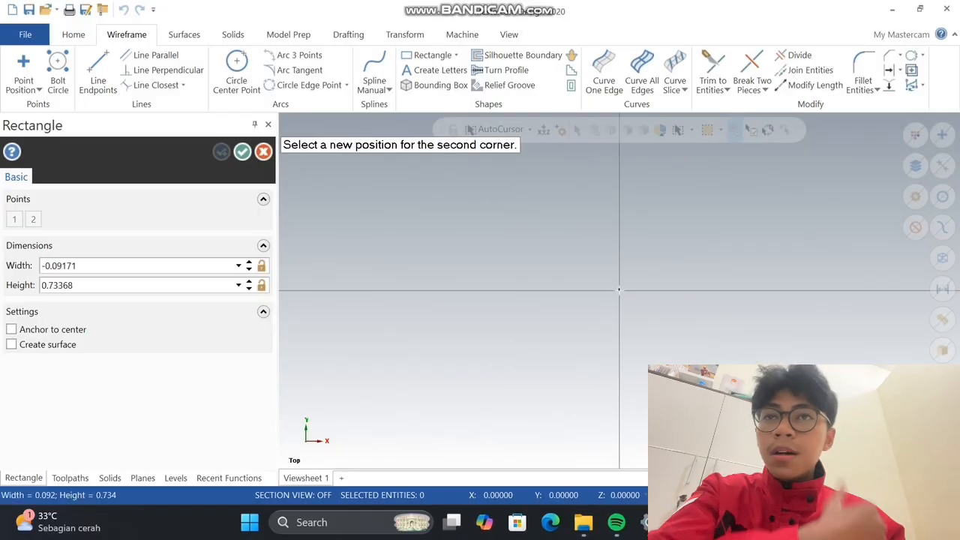
left_click(785, 167)
left_click(112, 265)
type("100.0")
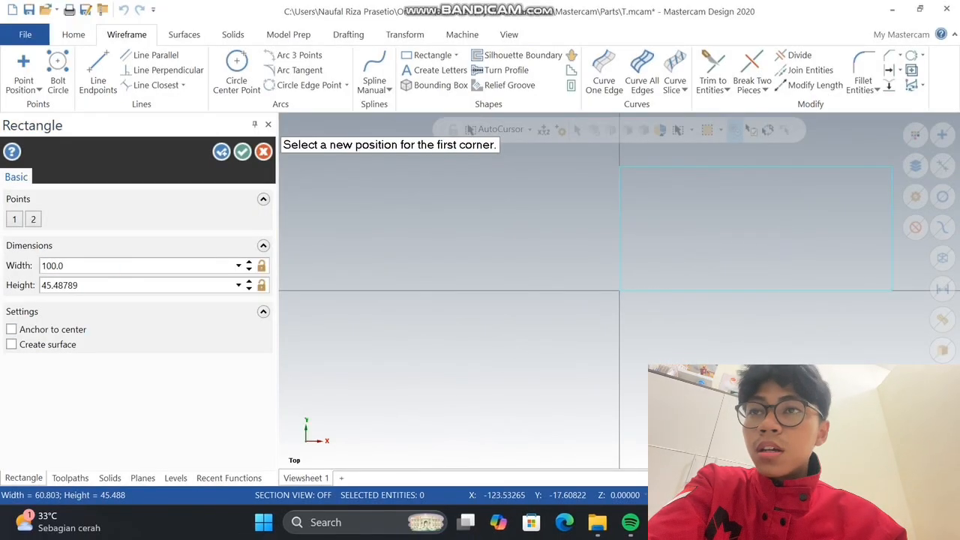
key("Tab")
type("10")
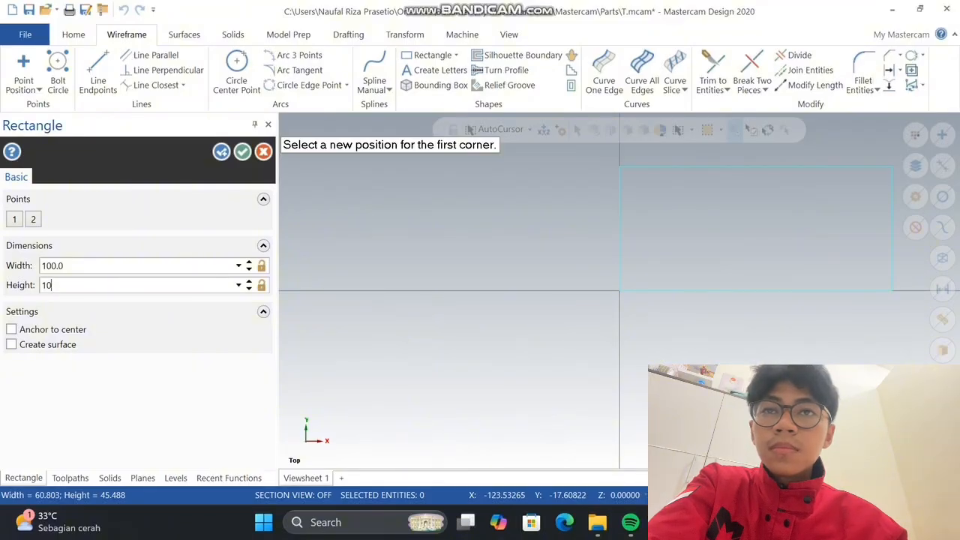
key("Return")
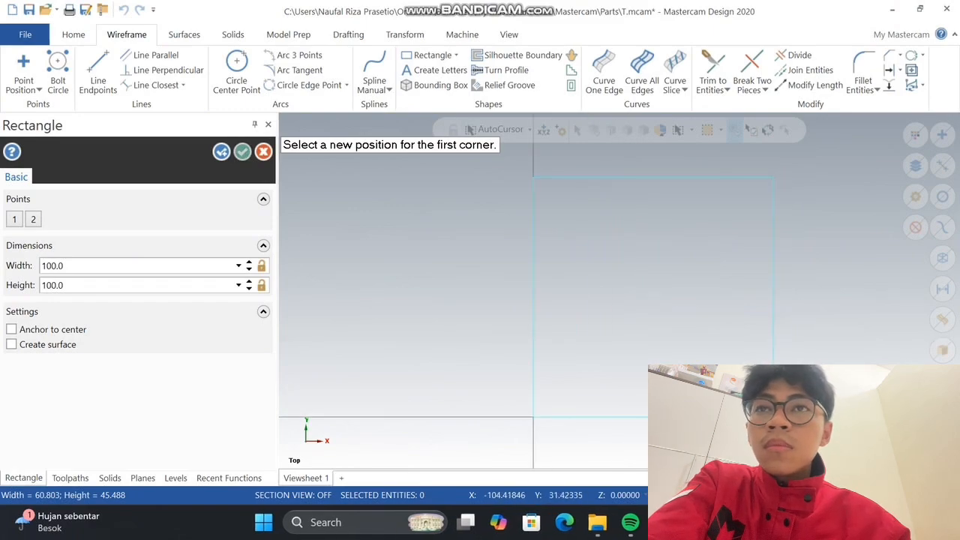
key("Return")
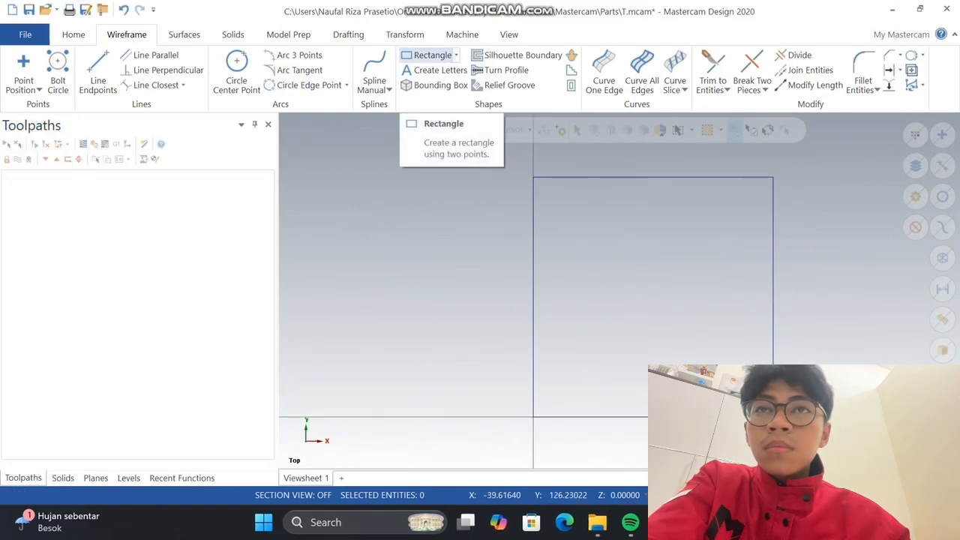
Draw an 80 by 80 rectangle anchored to its center at the midpoint of the 100 by 100 square
left_click(432, 54)
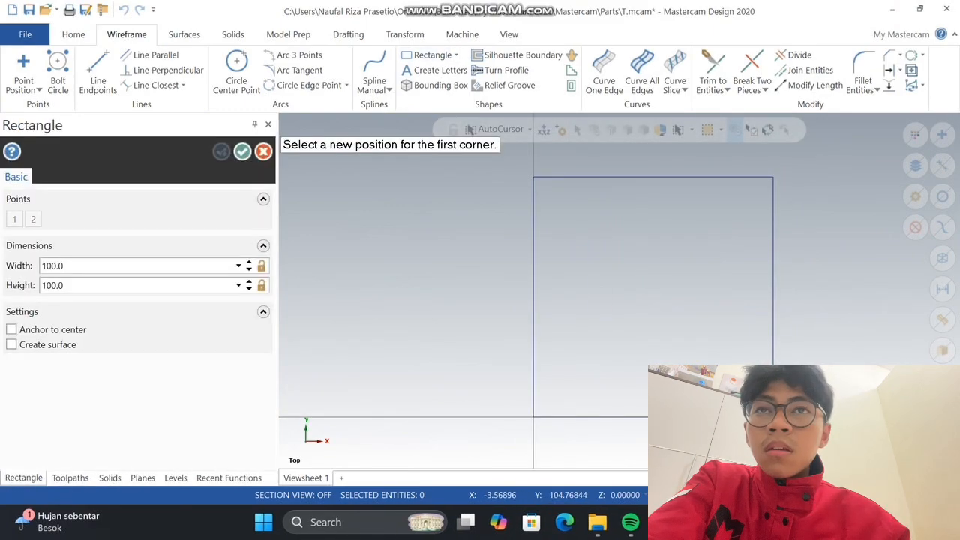
left_click(652, 297)
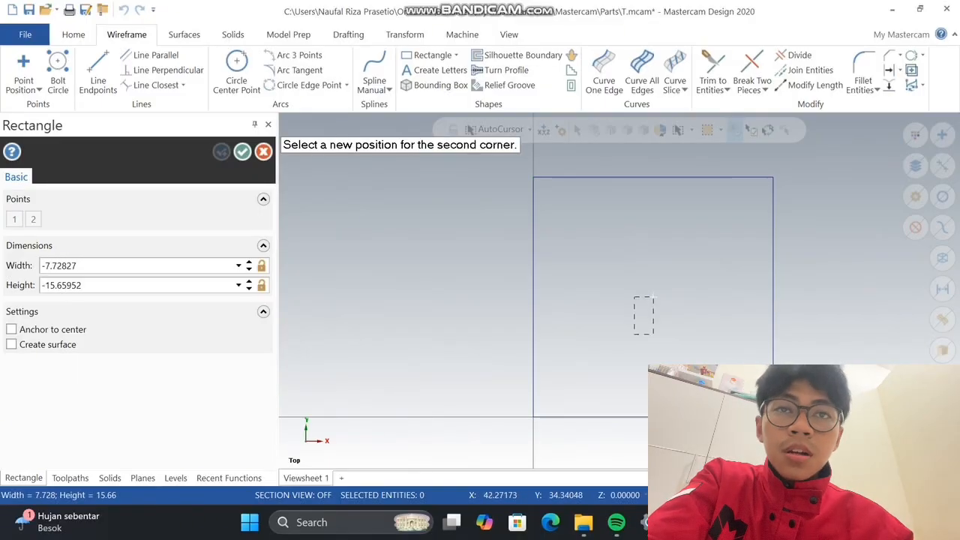
left_click(11, 329)
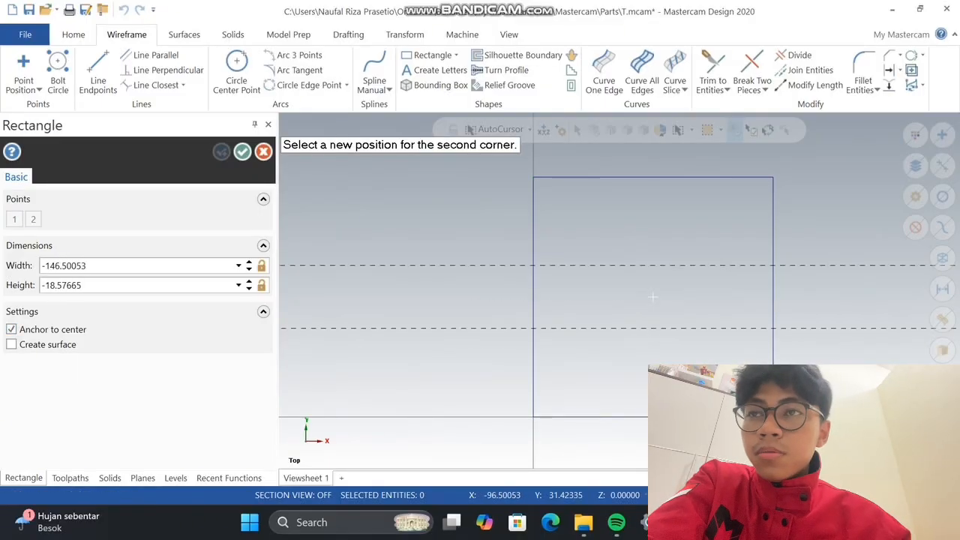
left_click(583, 366)
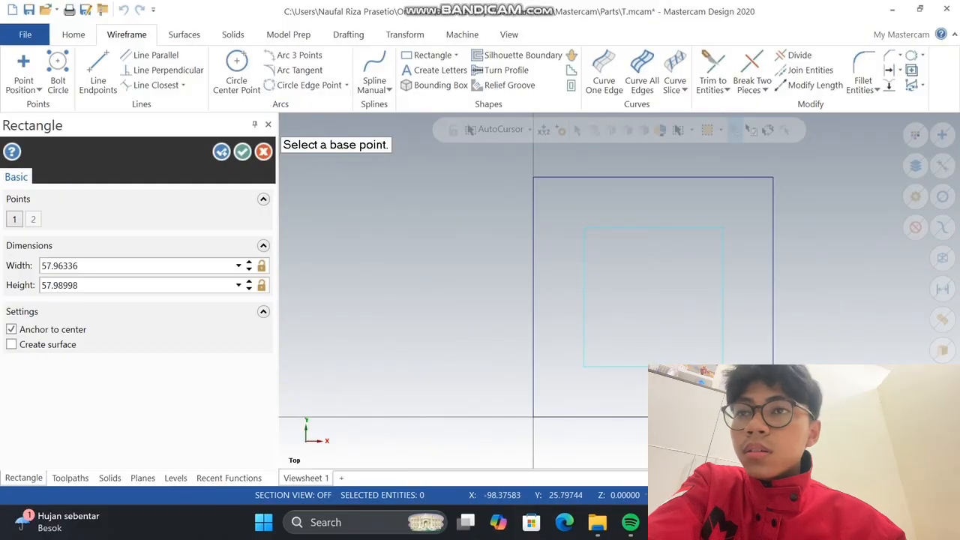
left_click(90, 266)
type("80")
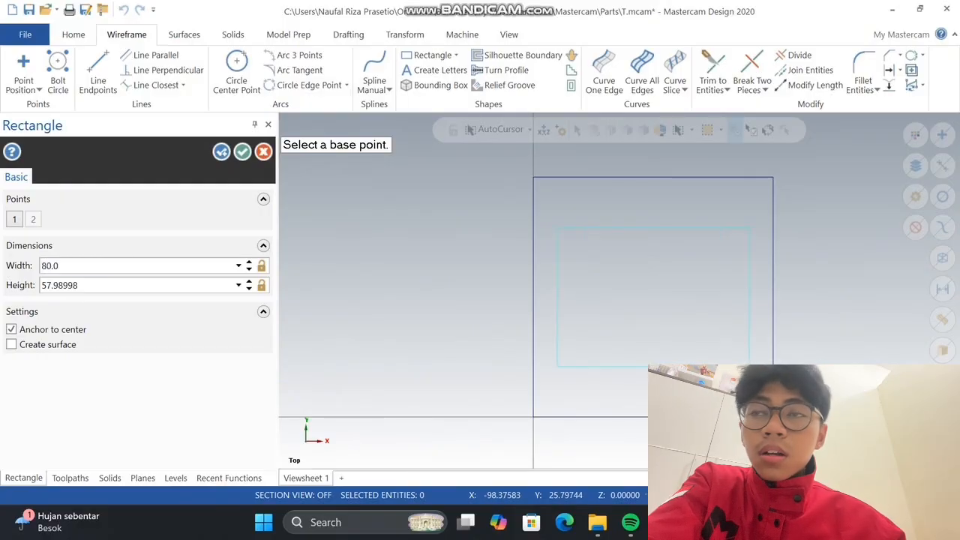
left_click(90, 285)
type("80")
key("Return")
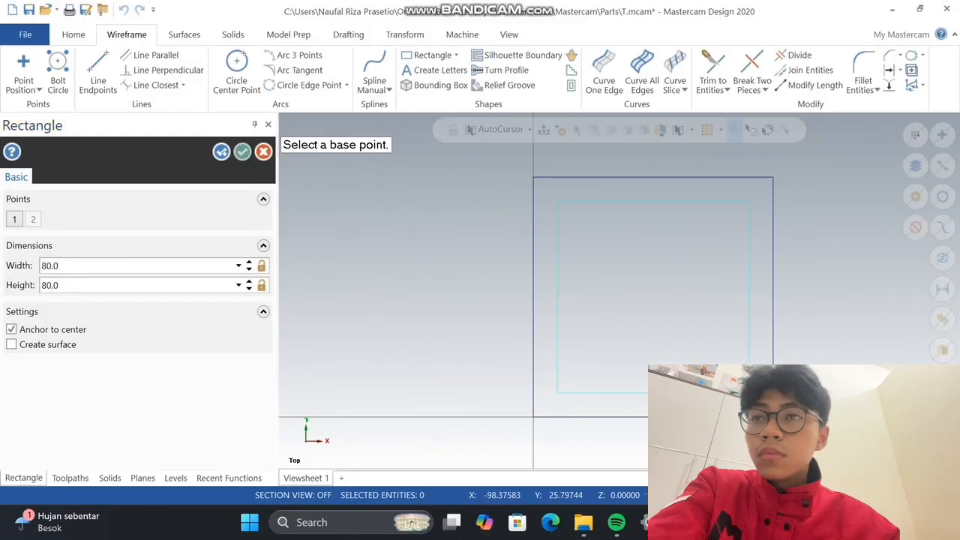
left_click(242, 152)
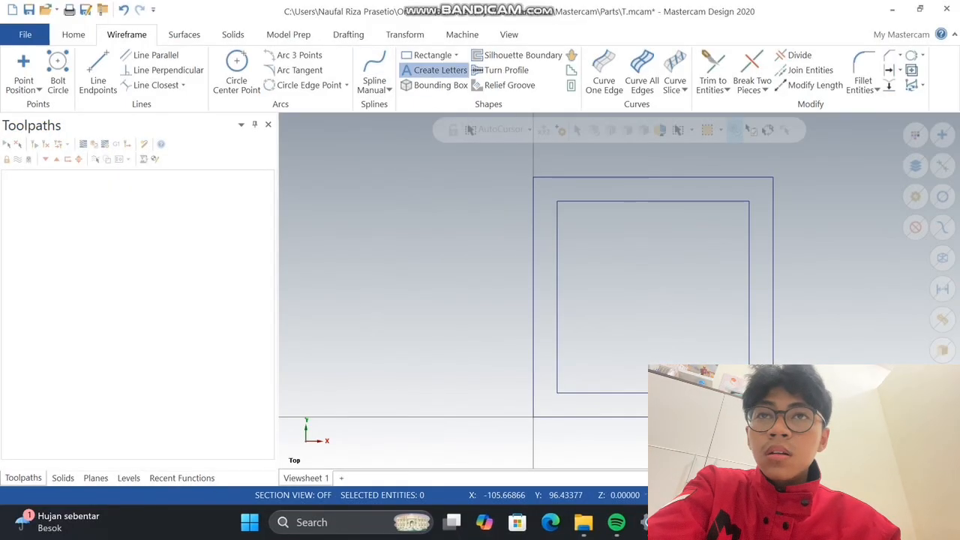
Create the letter text "1" in Arial (Truetype) with a height of 50 near the squares' center
left_click(435, 70)
type("1")
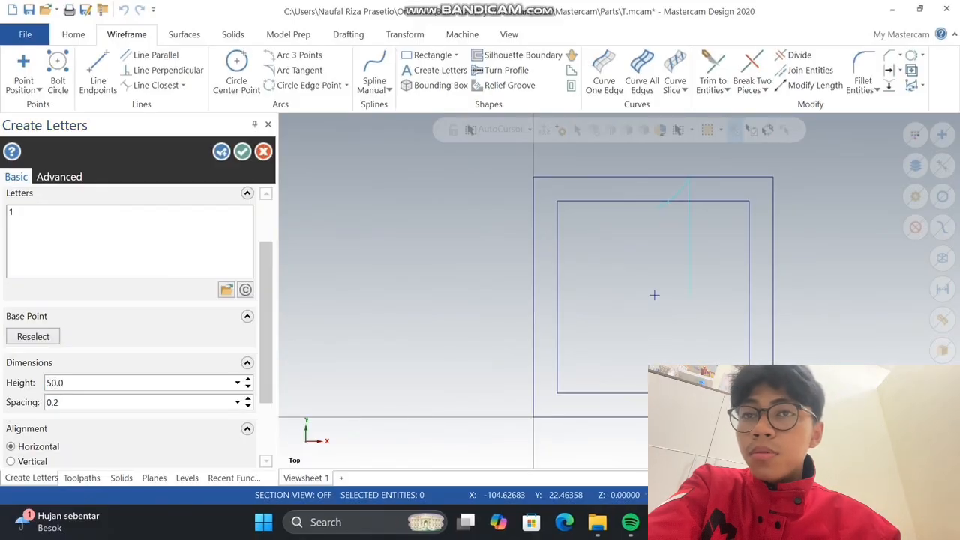
scroll(131, 285, "up", 2)
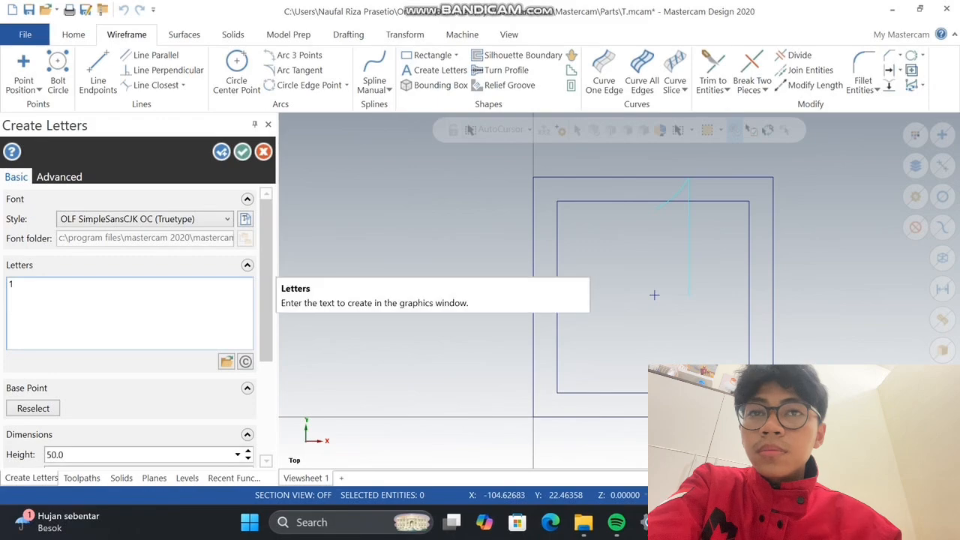
left_click(146, 219)
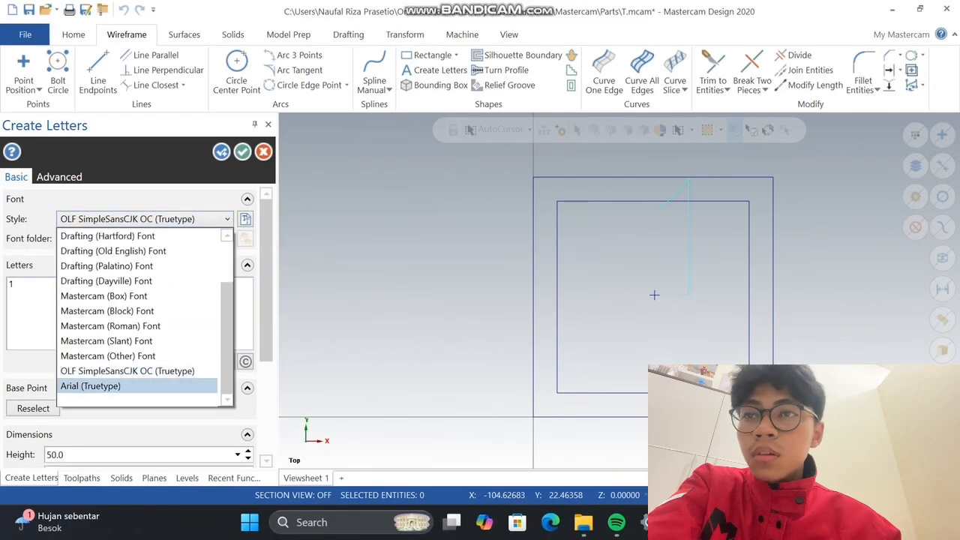
key("Return")
scroll(135, 300, "down", 3)
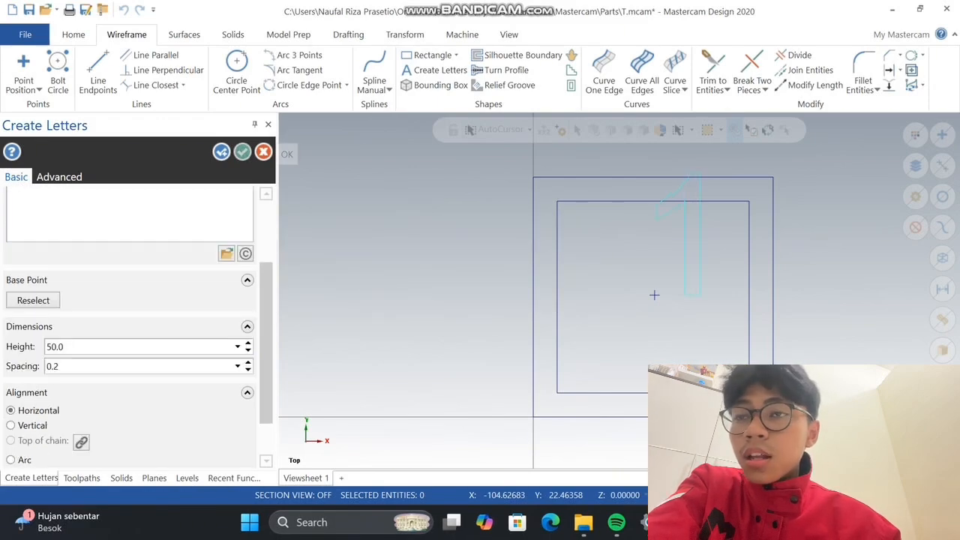
left_click(242, 152)
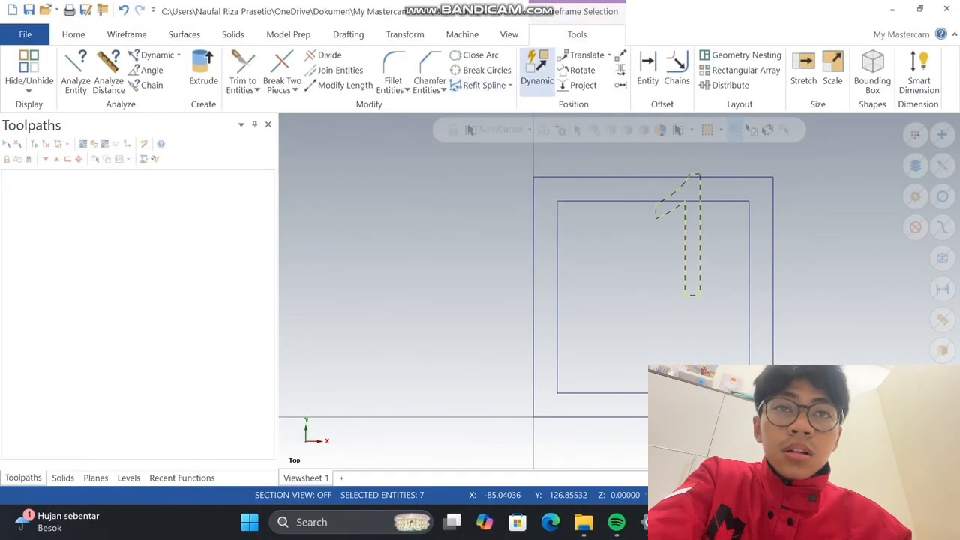
Move the numeral 1 with Dynamic transform from its stem's lower-left corner to roughly the middle of the inner square
left_click(536, 67)
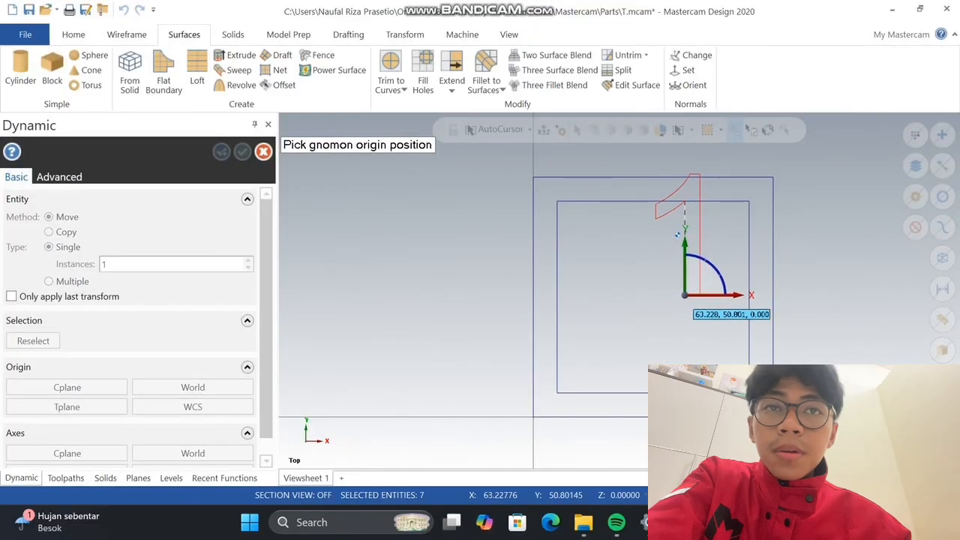
left_click(684, 295)
left_click(684, 295)
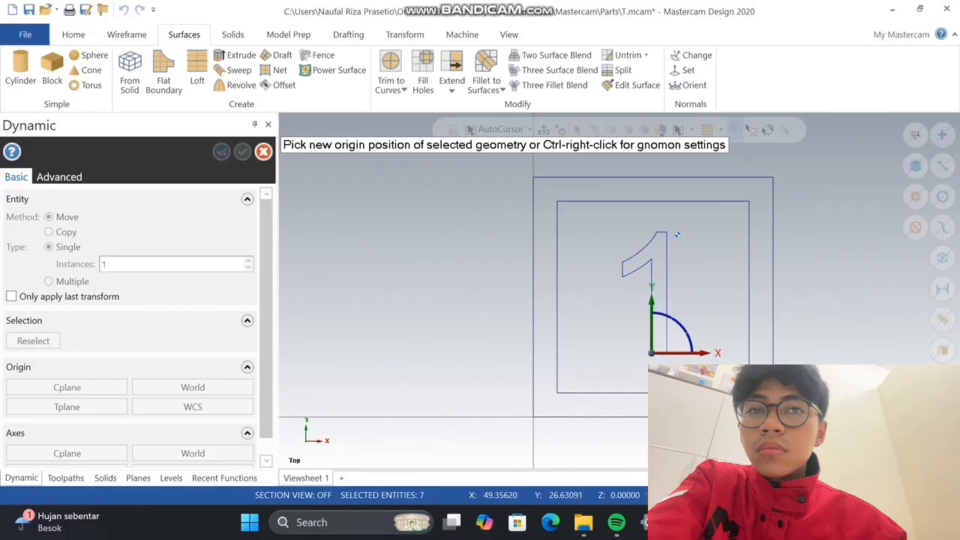
left_click(677, 235)
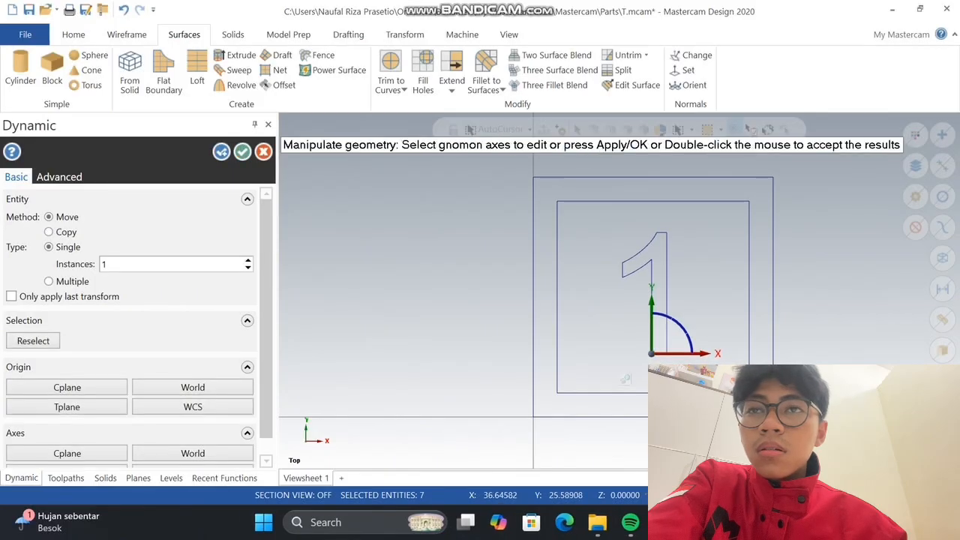
left_click(242, 152)
Offset copies of the numeral's upper curve and short left edge outward by a distance of 5
left_click(126, 35)
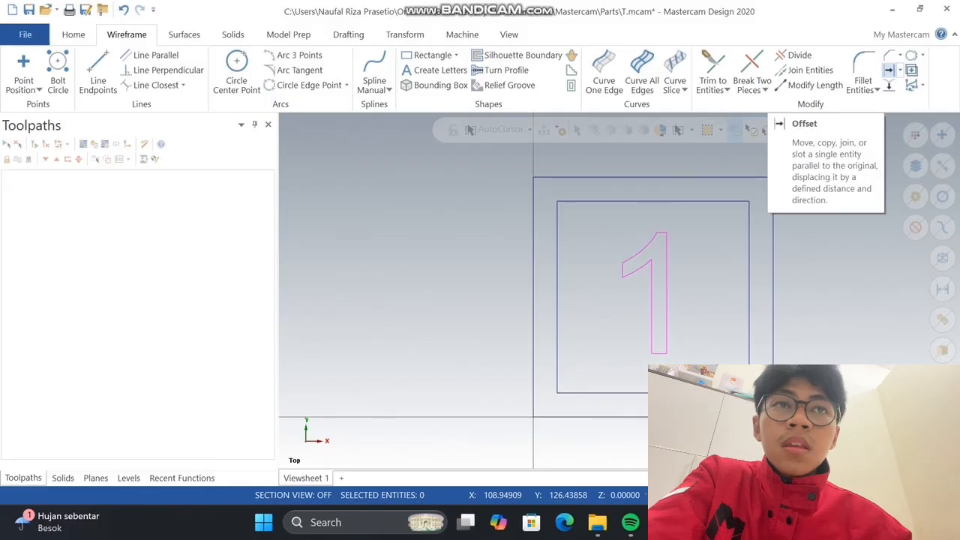
left_click(889, 70)
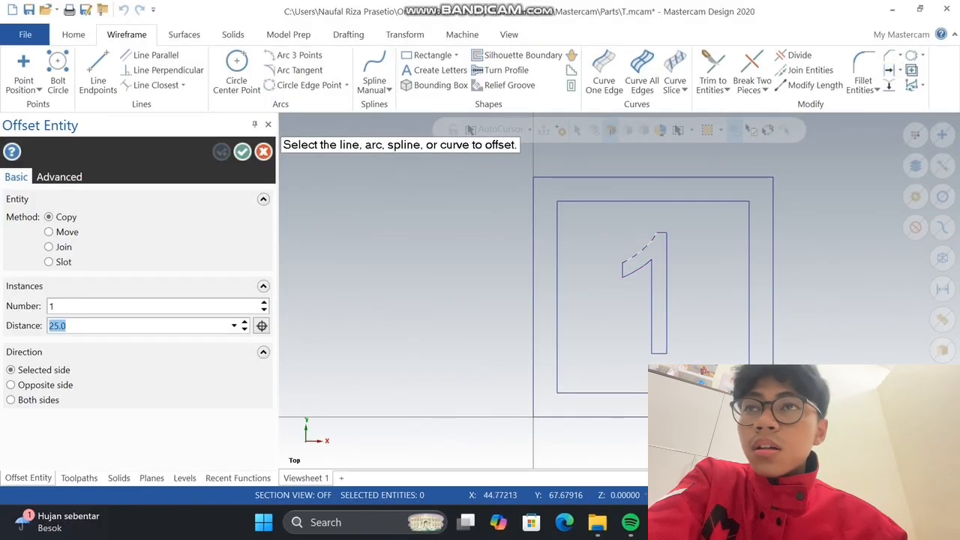
left_click(640, 254)
left_click(620, 242)
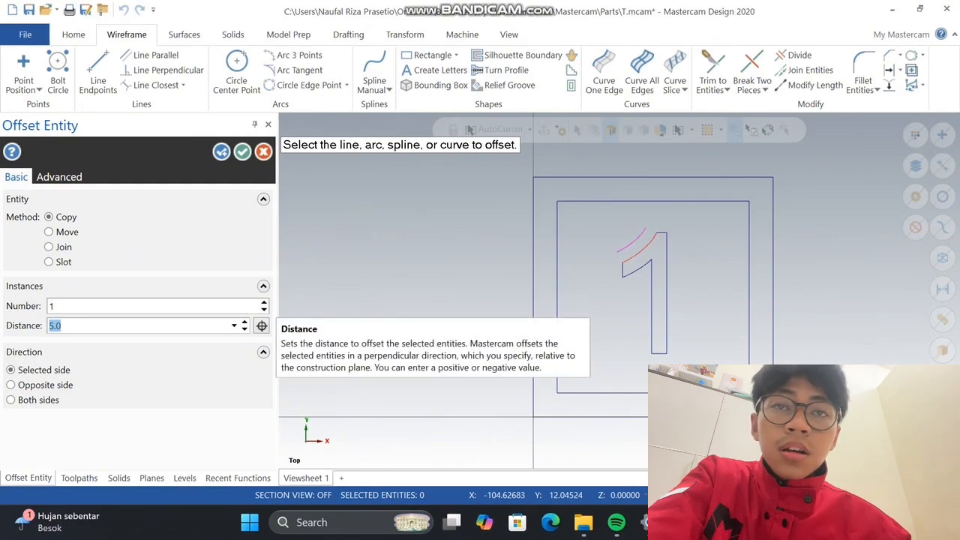
left_click(621, 268)
left_click(609, 276)
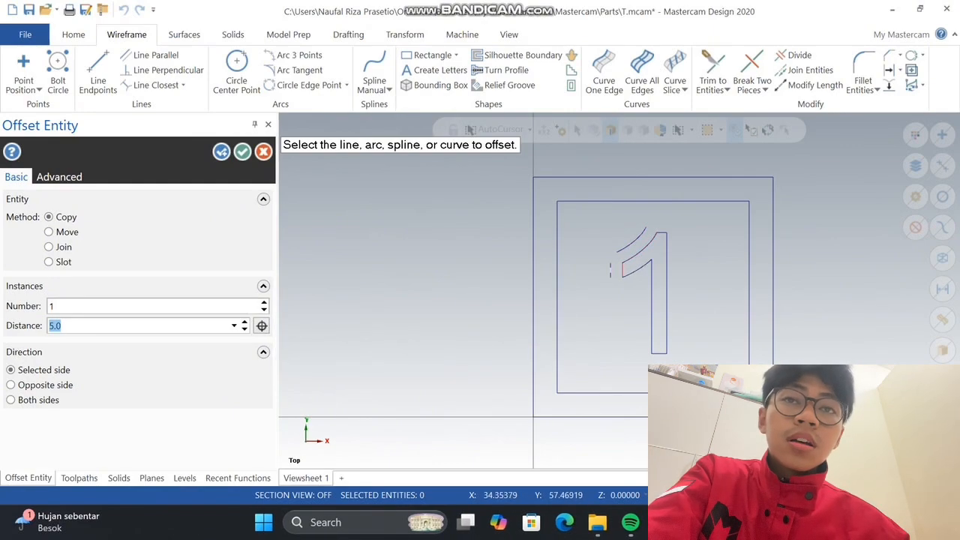
Offset copies of the numeral's lower curve, both stem sides, base and top edge outward by 5
left_click(631, 273)
left_click(635, 288)
left_click(651, 301)
left_click(642, 314)
left_click(661, 354)
left_click(661, 358)
left_click(667, 332)
left_click(681, 328)
left_click(663, 232)
left_click(665, 222)
key("Escape")
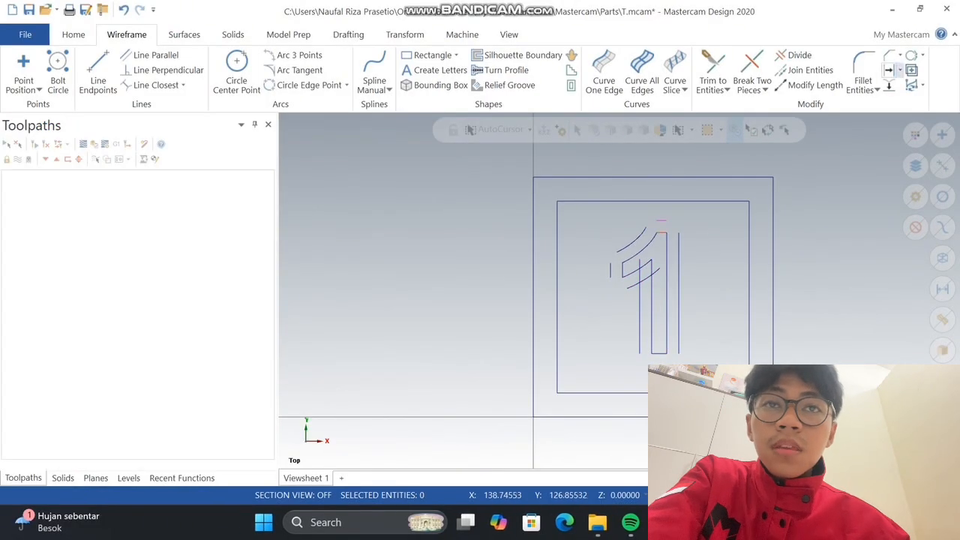
Fillet the offset outline's top, base and upper-left corners with radius 5, trimming the entities
left_click(862, 71)
left_click(661, 221)
left_click(679, 241)
left_click(661, 366)
left_click(678, 350)
left_click(640, 348)
left_click(656, 366)
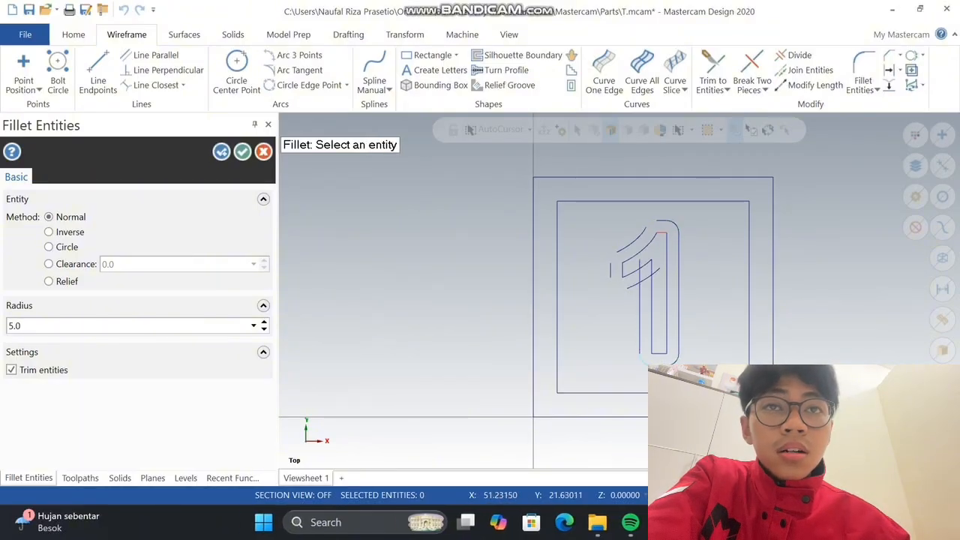
left_click(628, 247)
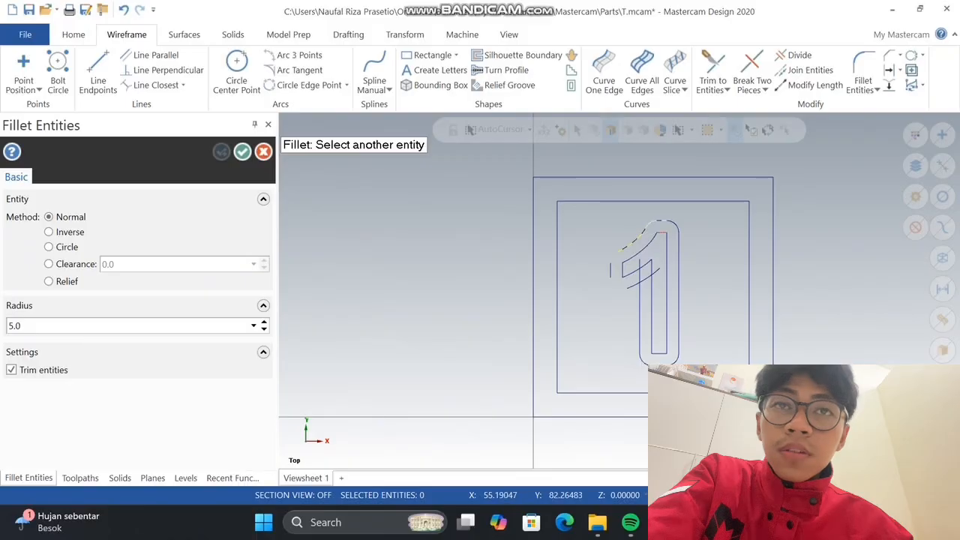
left_click(664, 221)
left_click(625, 247)
left_click(610, 268)
key("Return")
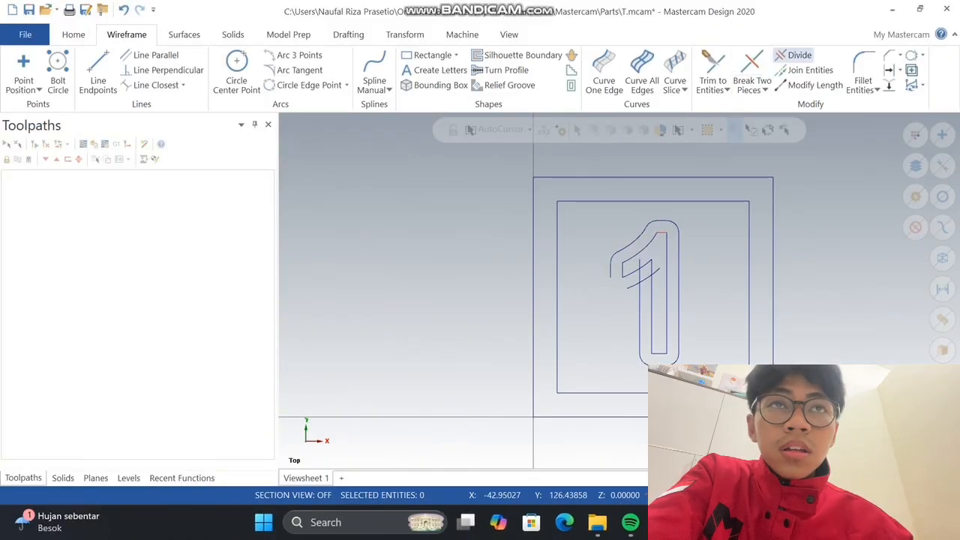
Trim away the excess ends of the offset lower curve and stem line where they cross, using Divide
left_click(796, 55)
scroll(679, 263, "up", 3)
scroll(654, 279, "up", 2)
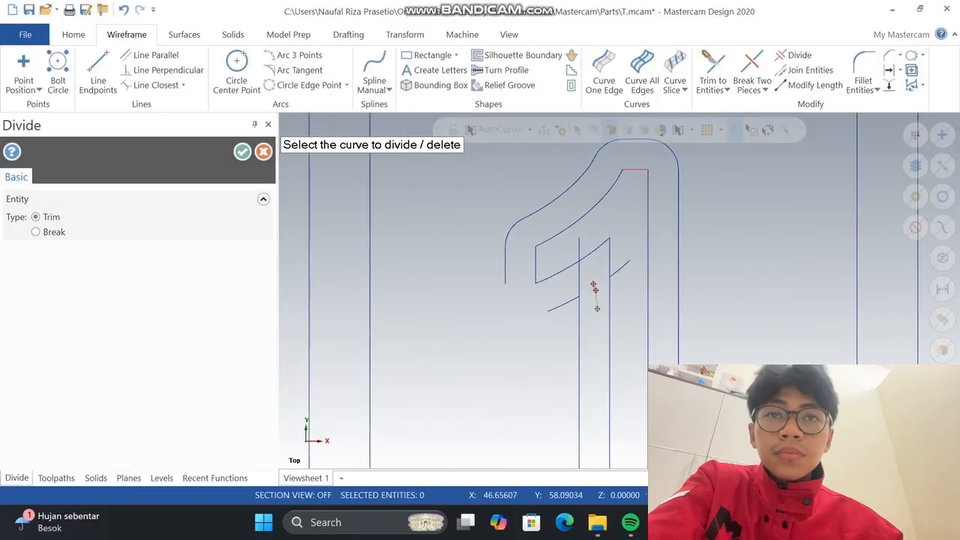
left_click(624, 267)
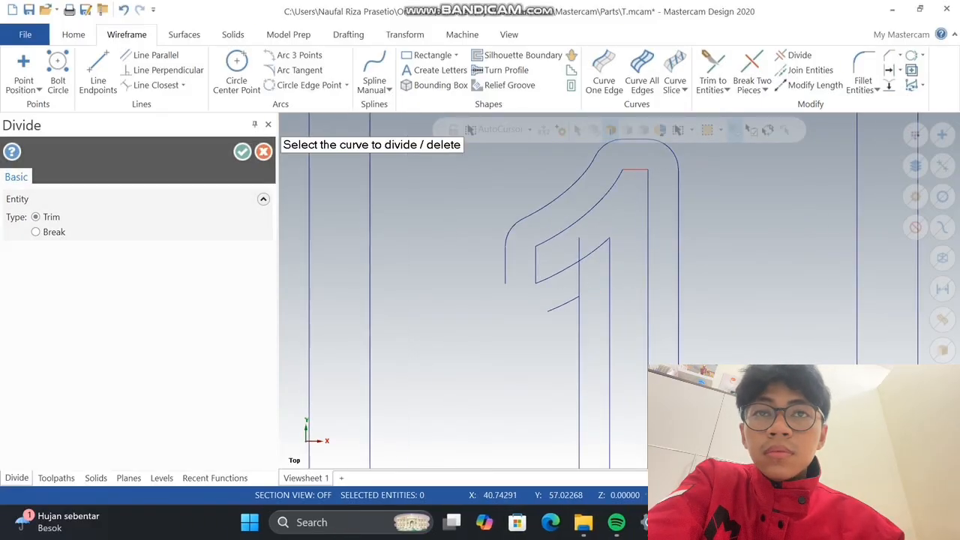
scroll(593, 327, "down", 1)
scroll(607, 289, "down", 1)
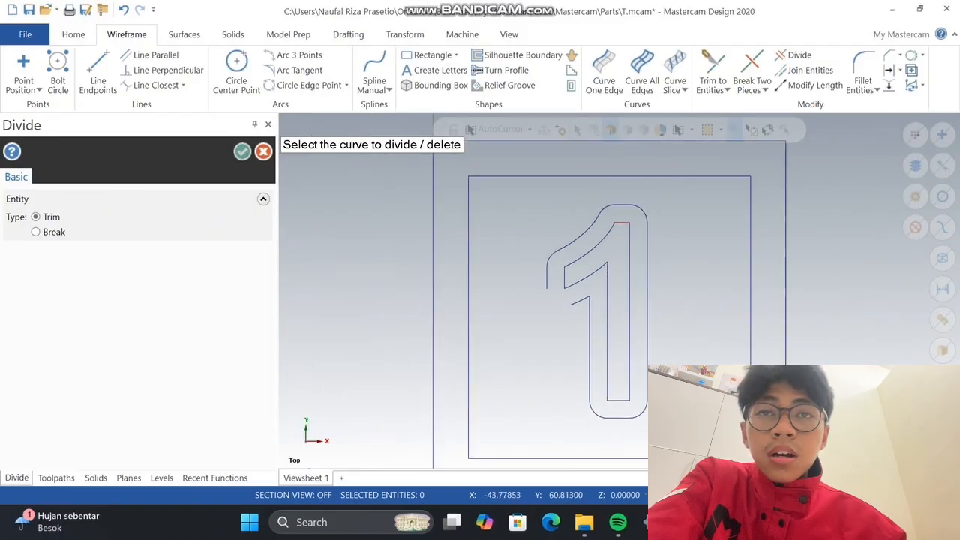
left_click(242, 152)
Lengthen the open ends of the outline's left line and lower curve by 5 with Modify Length
left_click(546, 285)
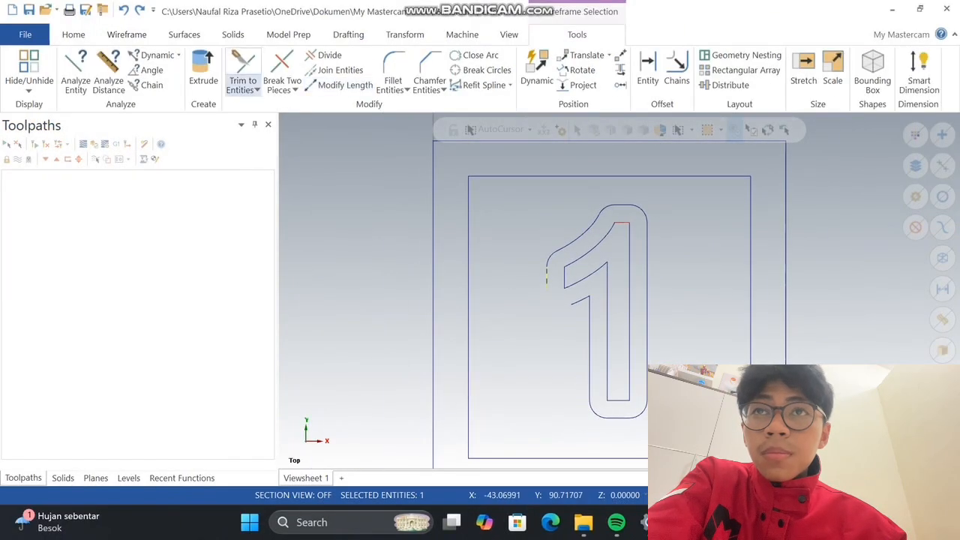
left_click(345, 85)
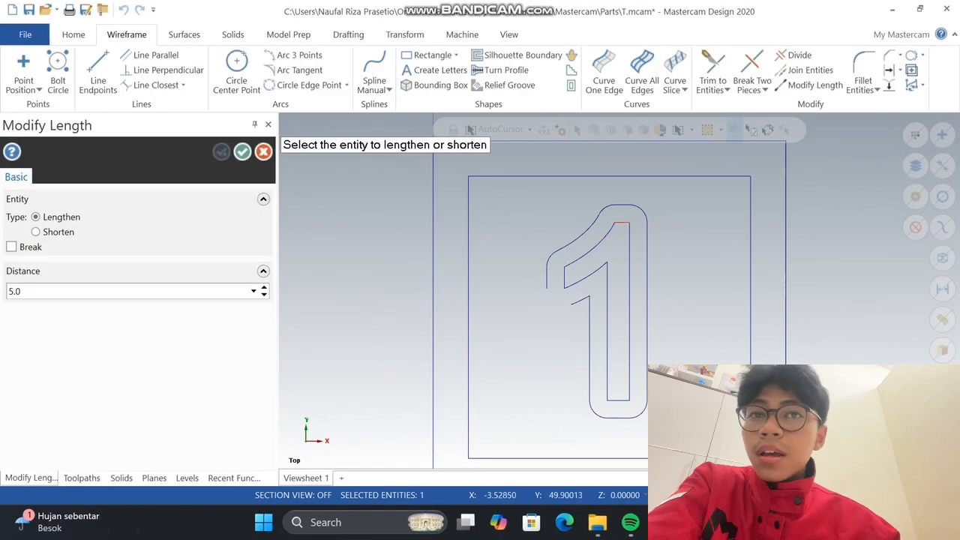
left_click(548, 291)
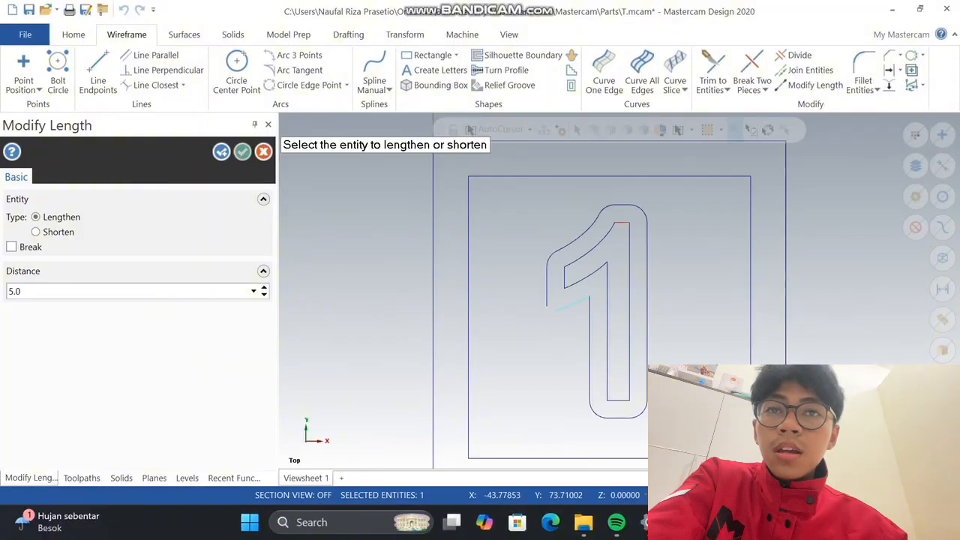
left_click(242, 151)
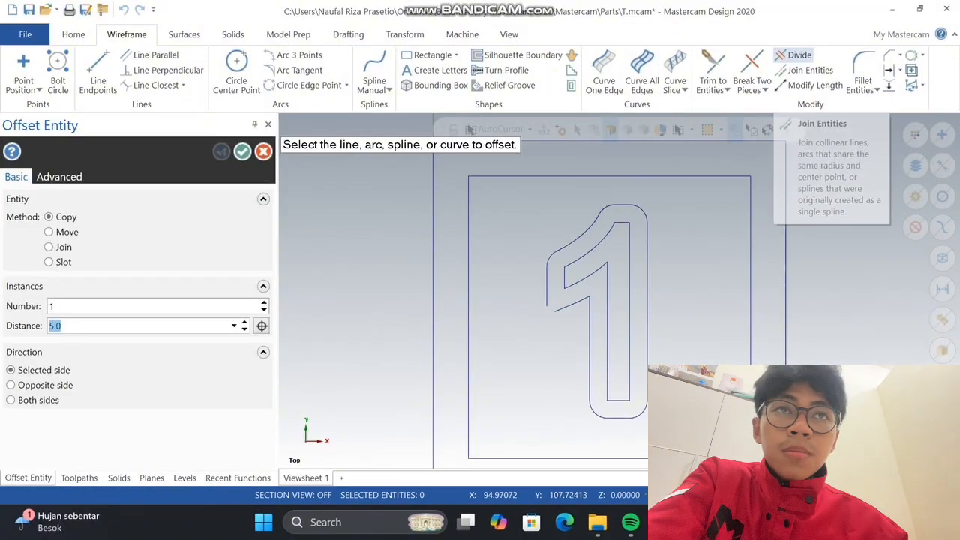
Fillet the offset outline's lower-left corner between the left line and lower curve with radius 5, with Trim entities off
left_click(862, 75)
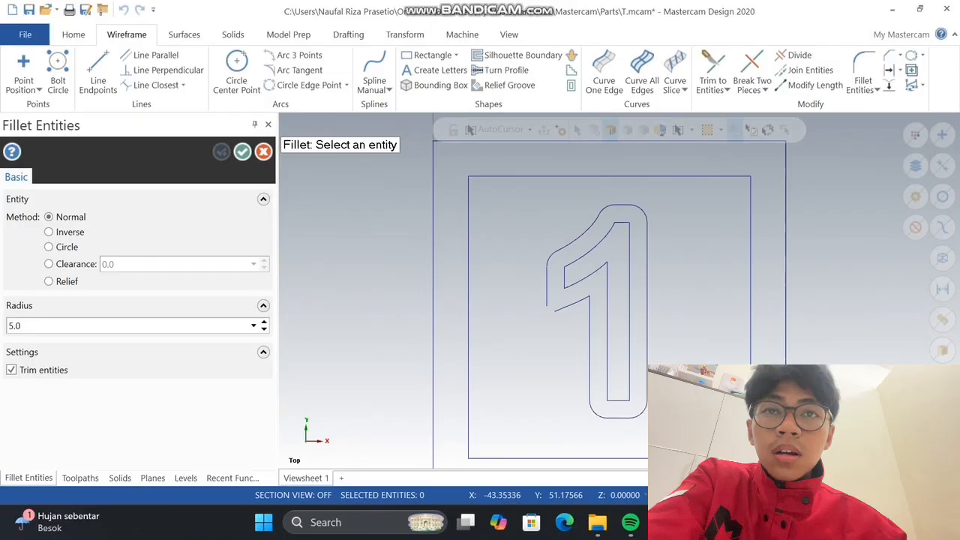
left_click(547, 288)
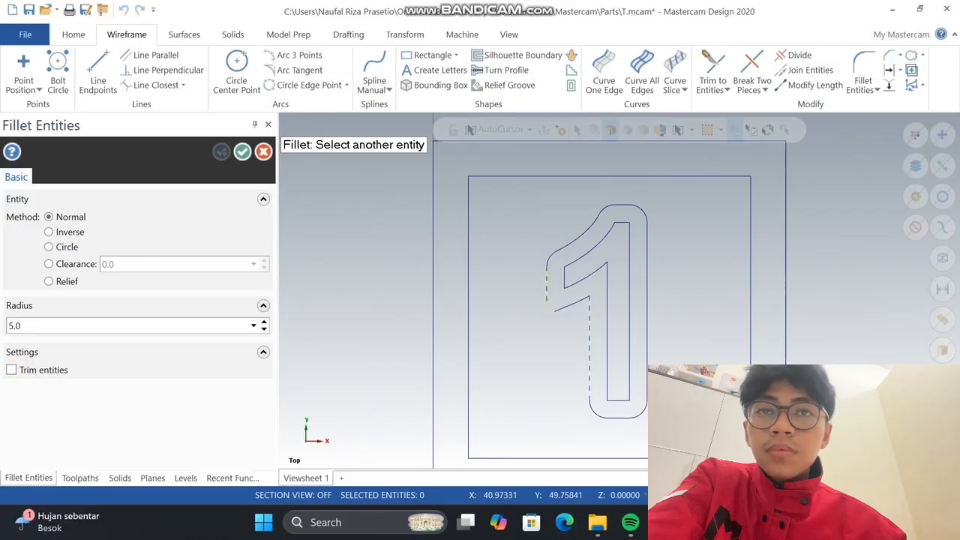
left_click(568, 305)
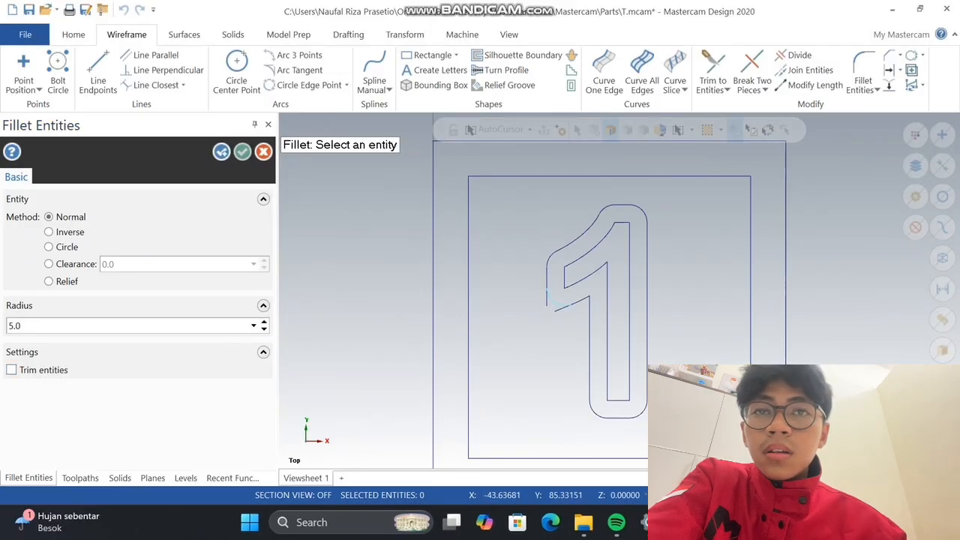
left_click(243, 151)
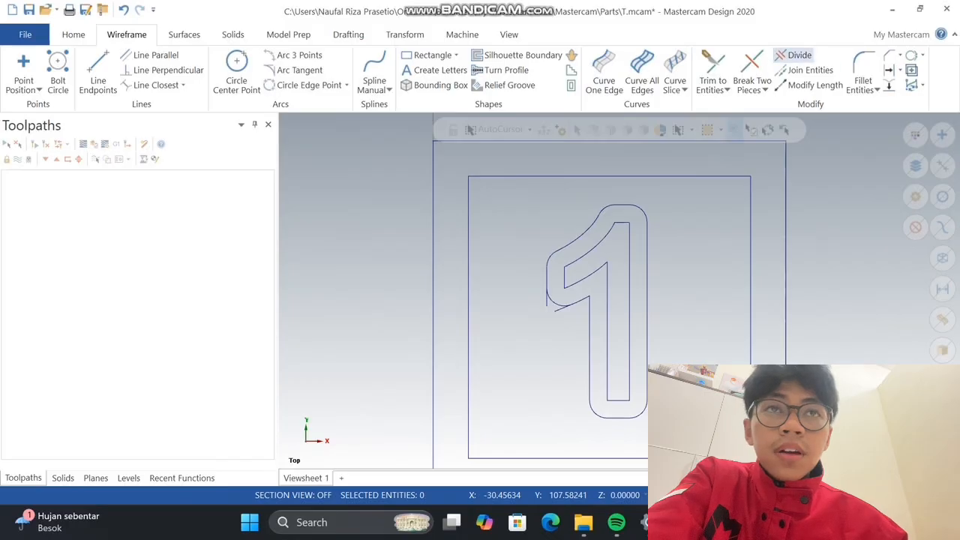
Trim away the line and curve ends projecting past the outline's lower-left fillet, using Divide
left_click(799, 55)
scroll(589, 256, "up", 5)
left_click_drag(554, 281, 506, 260)
scroll(556, 330, "down", 1)
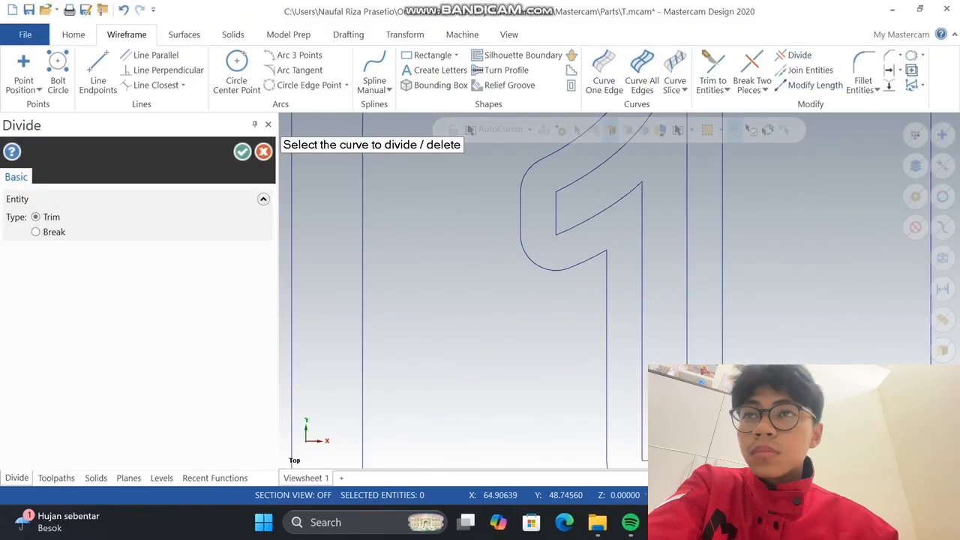
scroll(589, 292, "down", 5)
key("Escape")
Draw a circle of diameter 12 by center point inside the inner square's upper-left corner
left_click(236, 71)
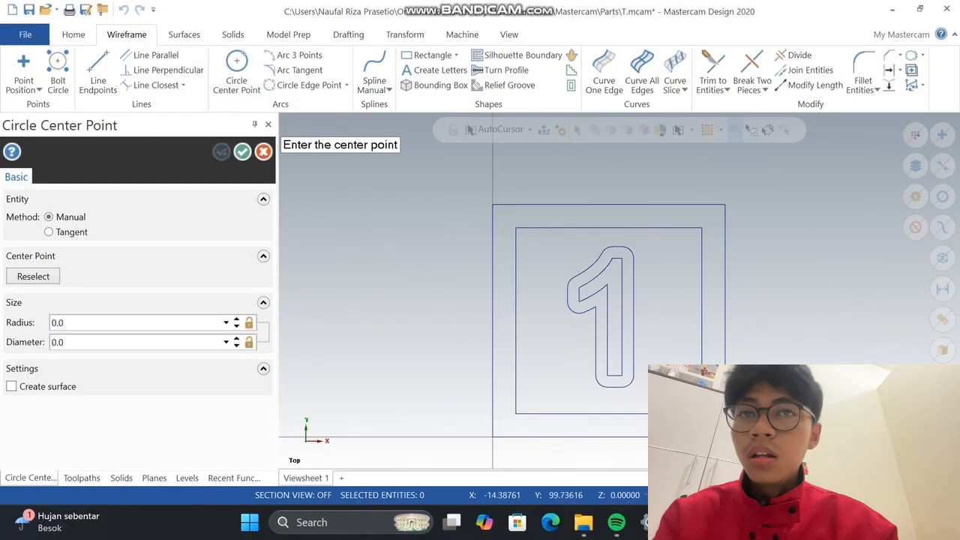
left_click(542, 254)
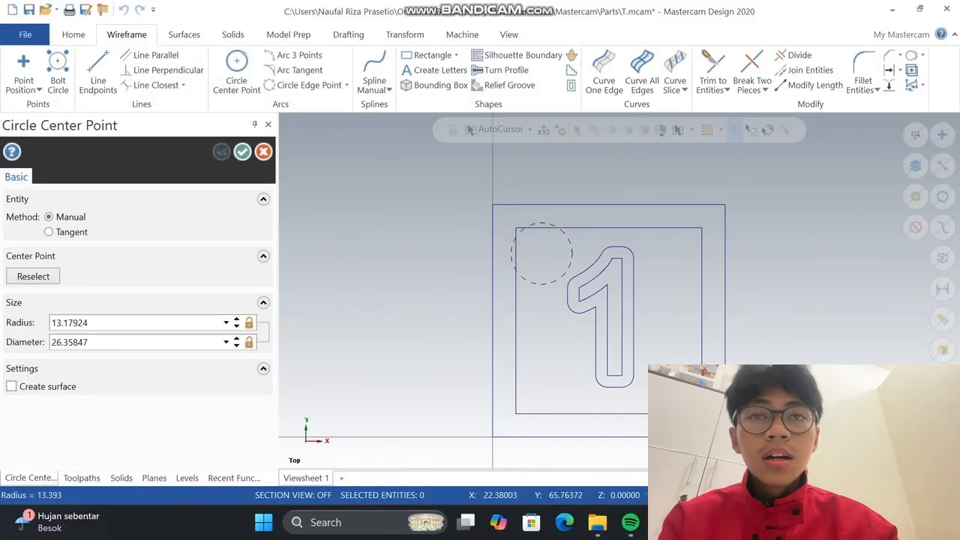
left_click(564, 249)
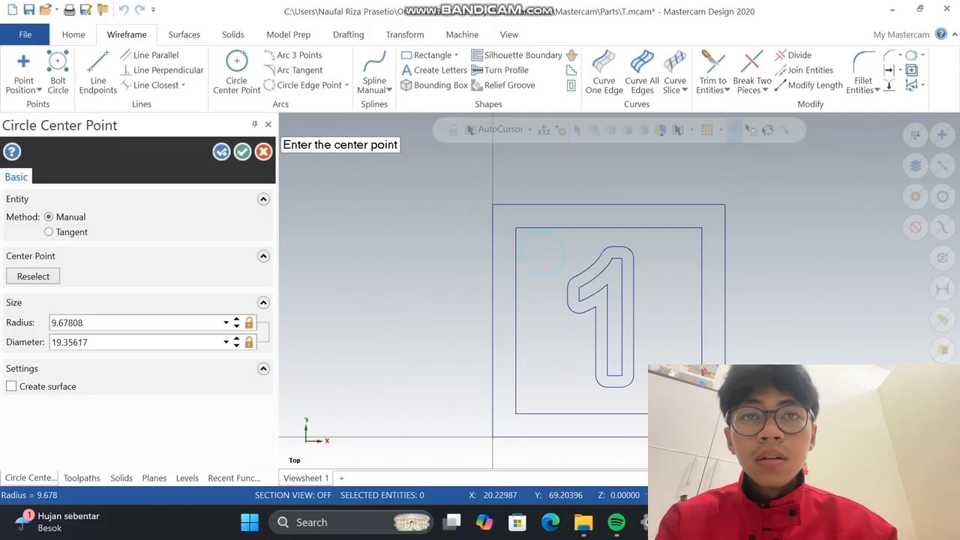
left_click(105, 342)
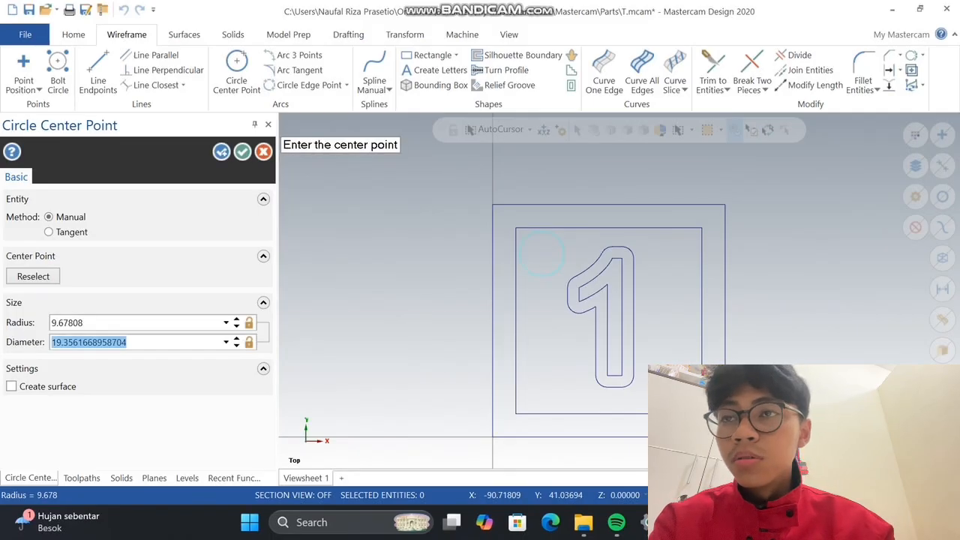
type("12")
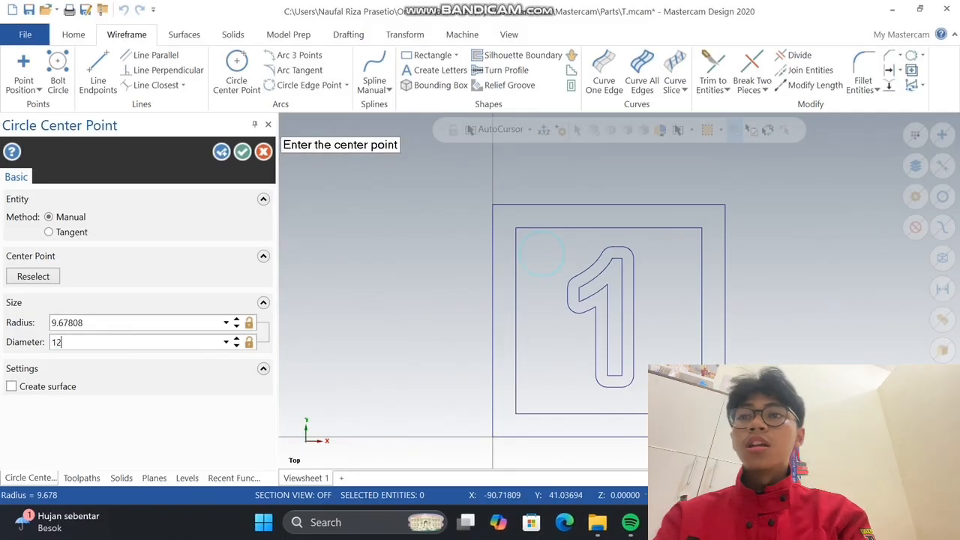
left_click(242, 151)
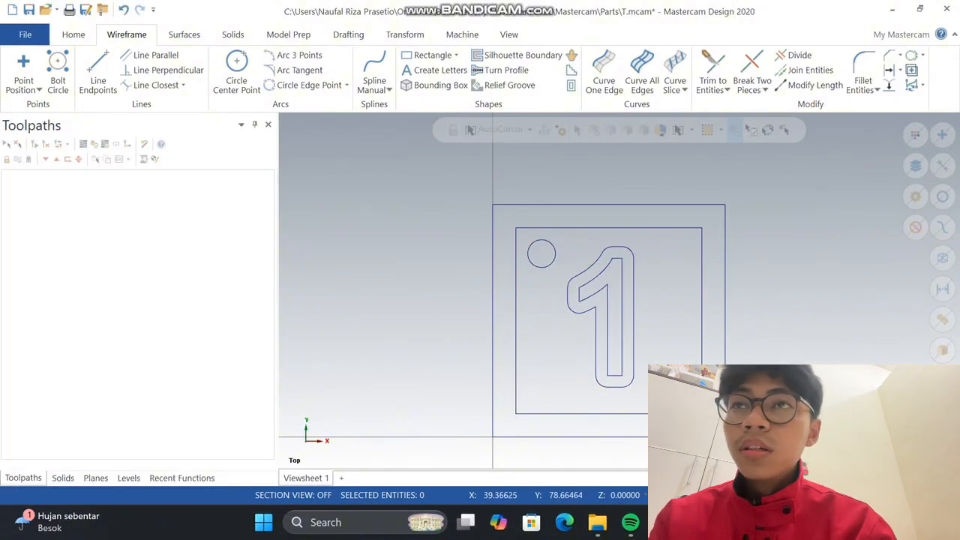
Mirror a copy of the circle about the X axis with a Y offset of 50
left_click(621, 70)
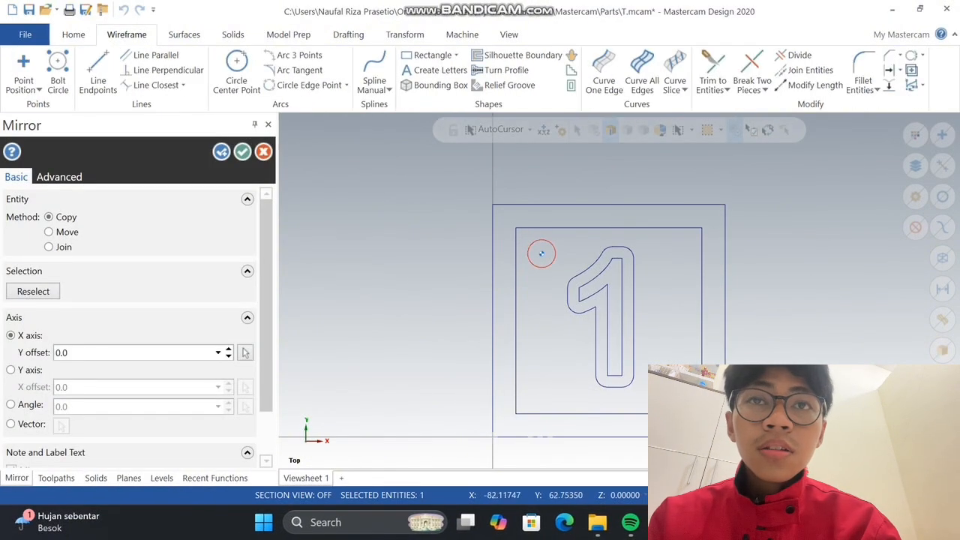
left_click(135, 352)
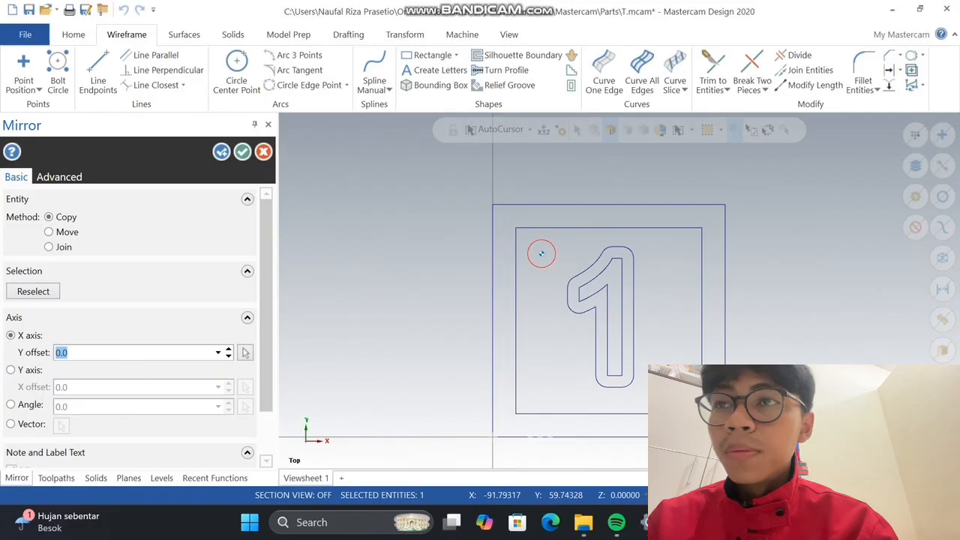
type("50")
key("Return")
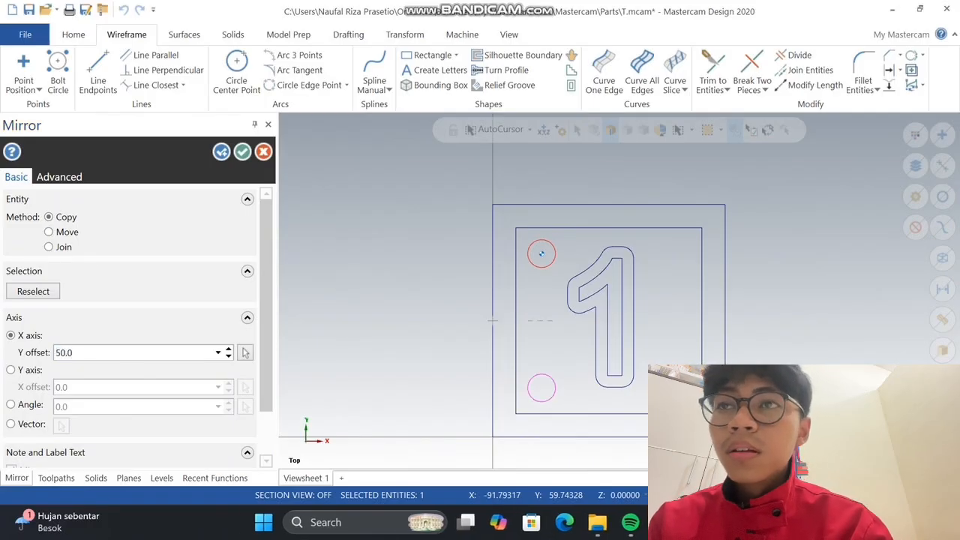
left_click(221, 151)
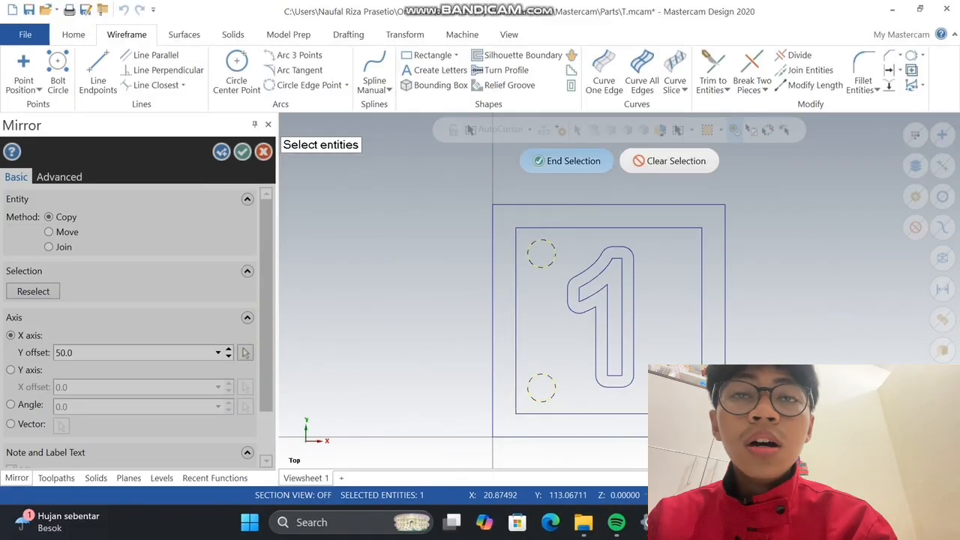
Mirror copies of both circles on the inner square's left side about the Y axis with an X offset of 50
left_click(567, 161)
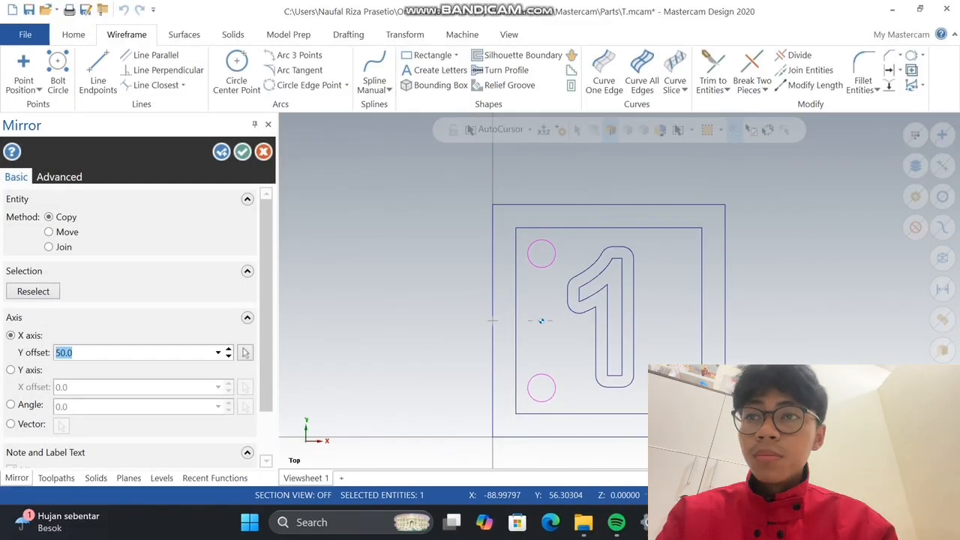
left_click(10, 370)
type("50")
key("Return")
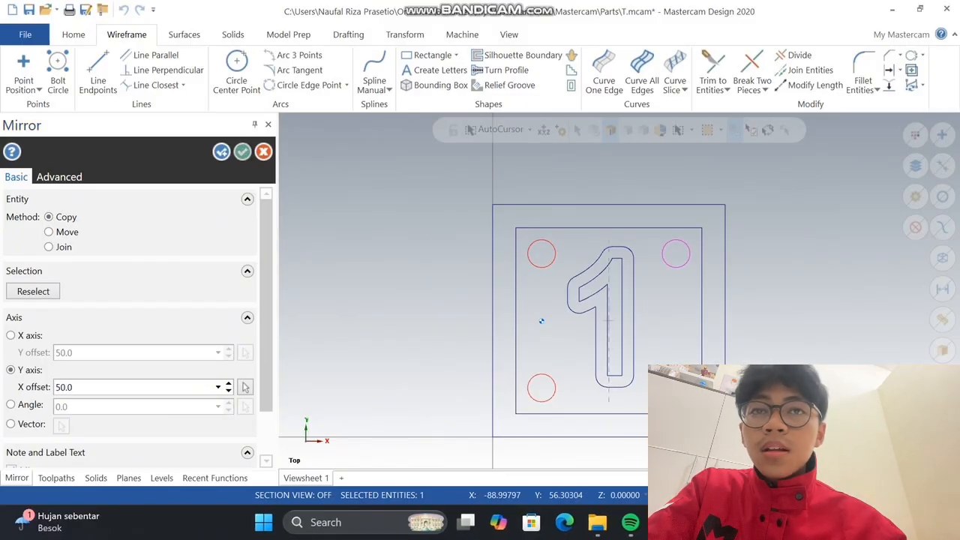
key("Return")
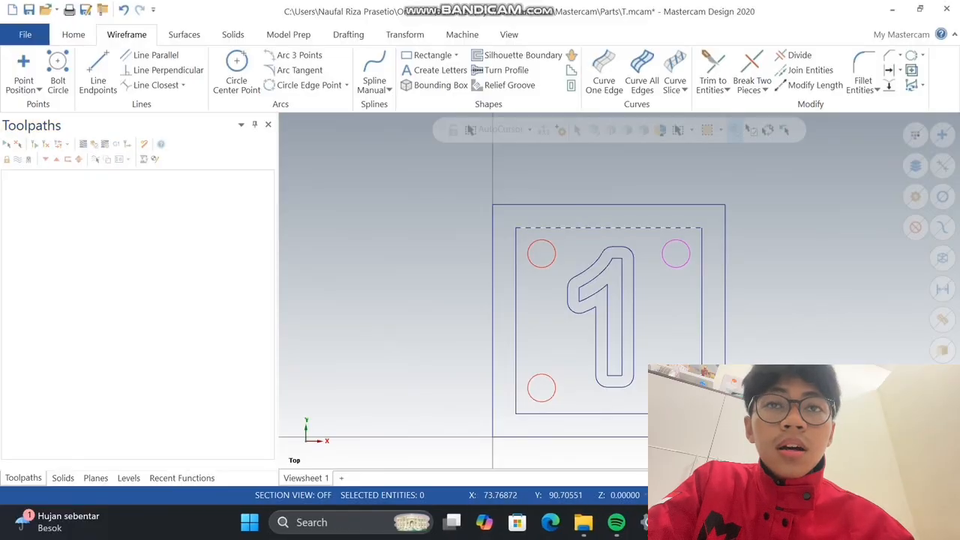
Clear the mirror result colors from all four corner circles
left_click(543, 266)
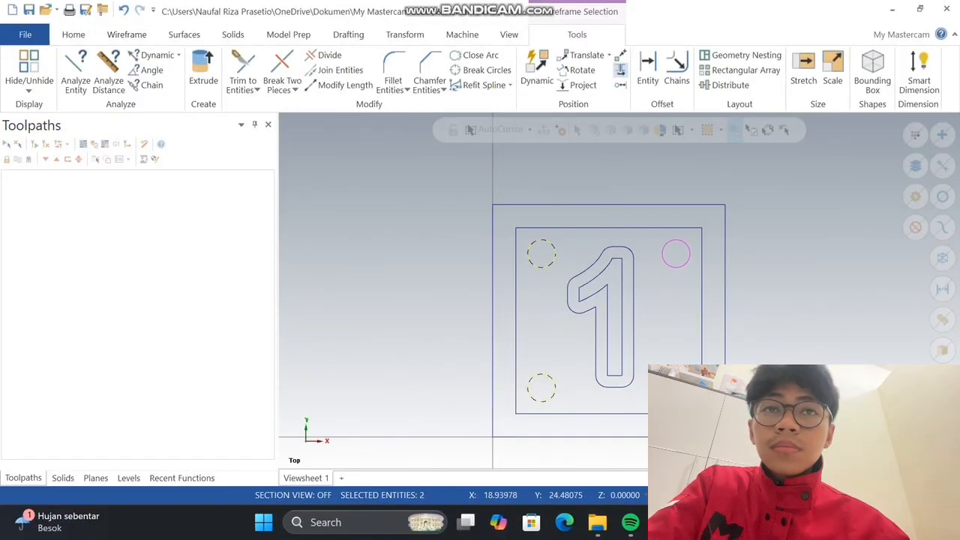
left_click(670, 264)
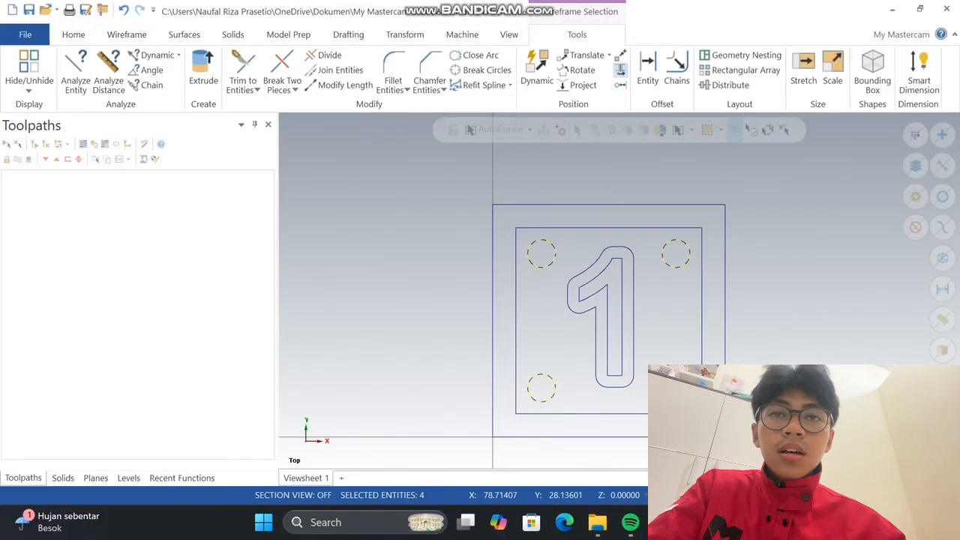
right_click(678, 160)
left_click(710, 145)
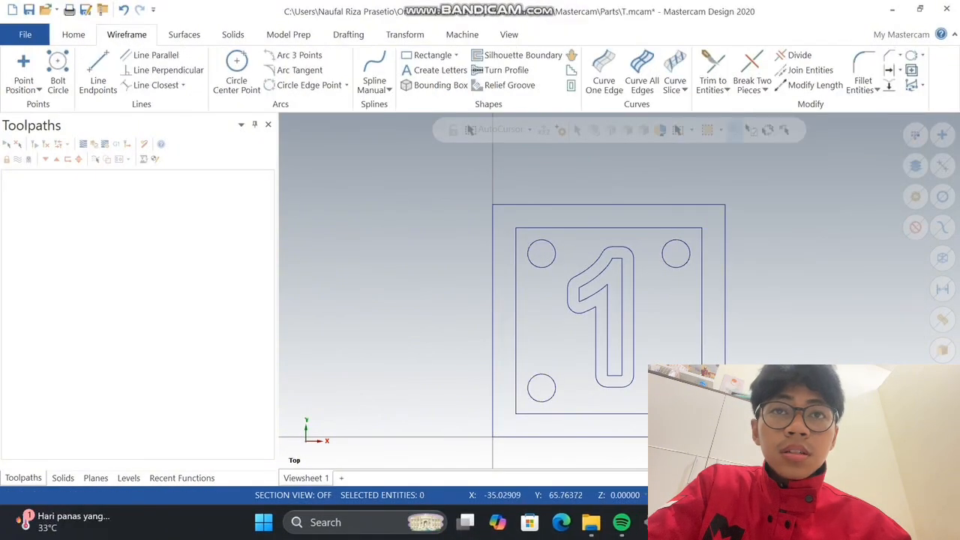
Add a machine group using the Default mill machine
left_click(462, 35)
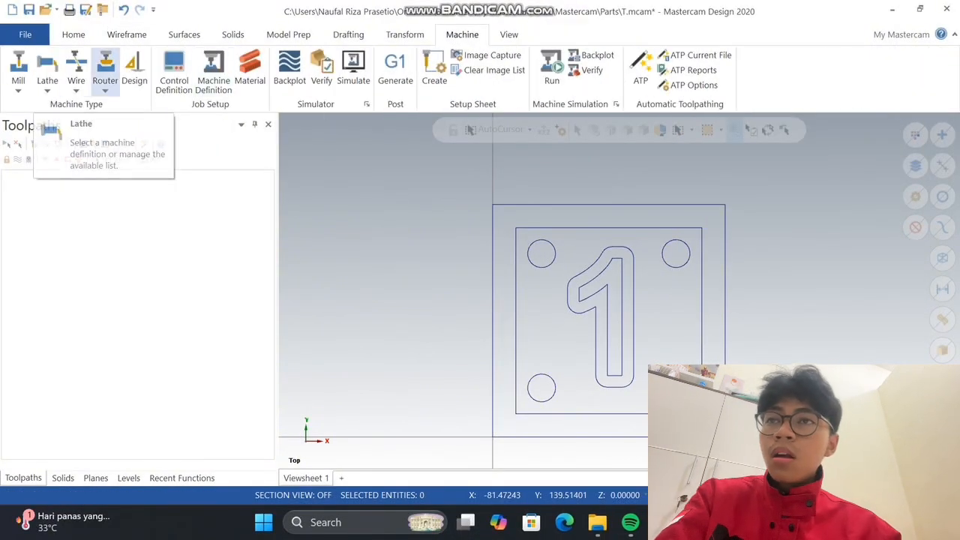
left_click(18, 75)
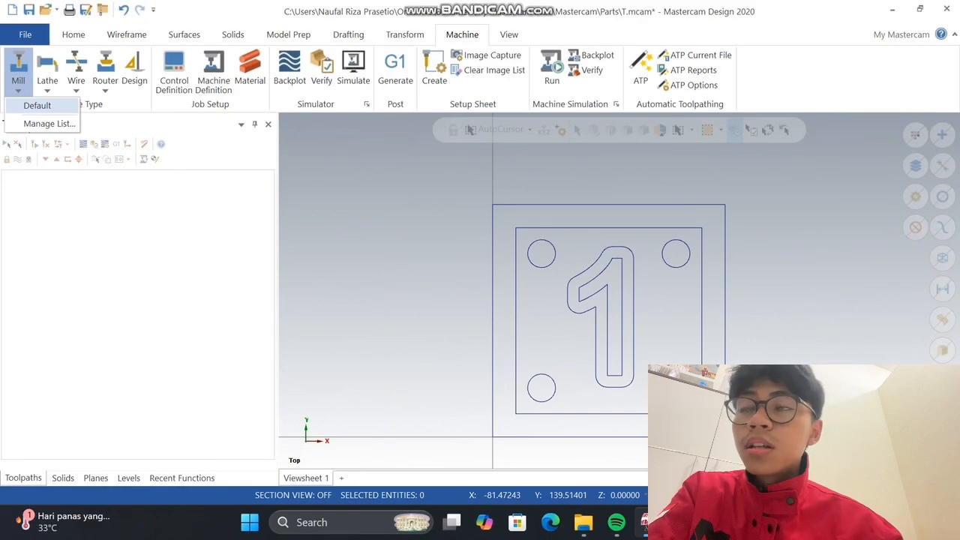
left_click(37, 105)
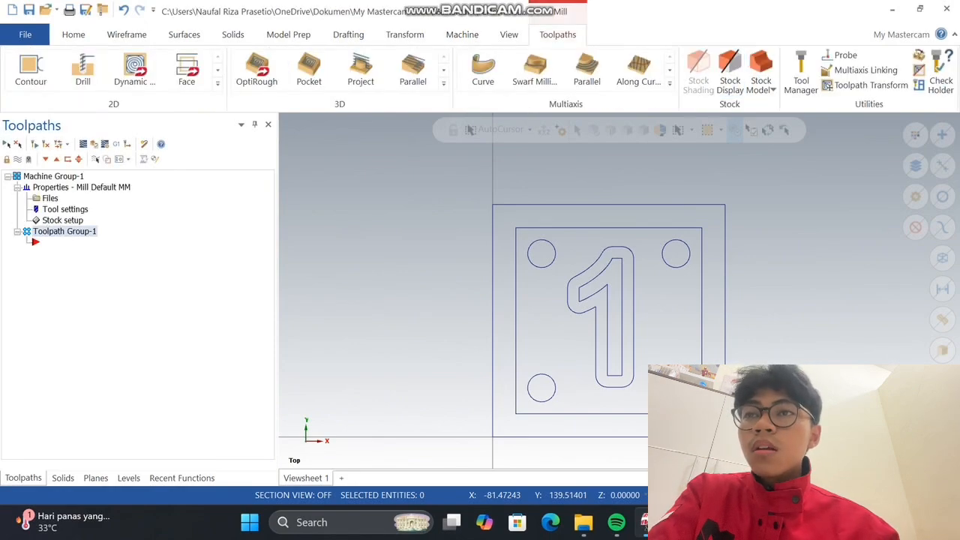
Set up rectangular stock with X 100, Y 100 and Z 30, placing its origin at the top face's lower-left corner
left_click(62, 219)
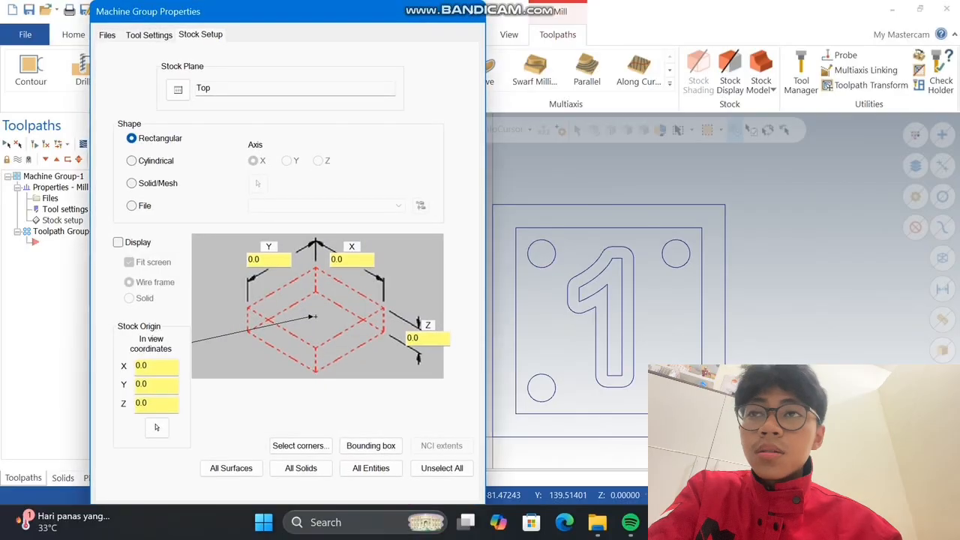
type("100")
key("Tab")
type("100")
key("Tab")
type("30")
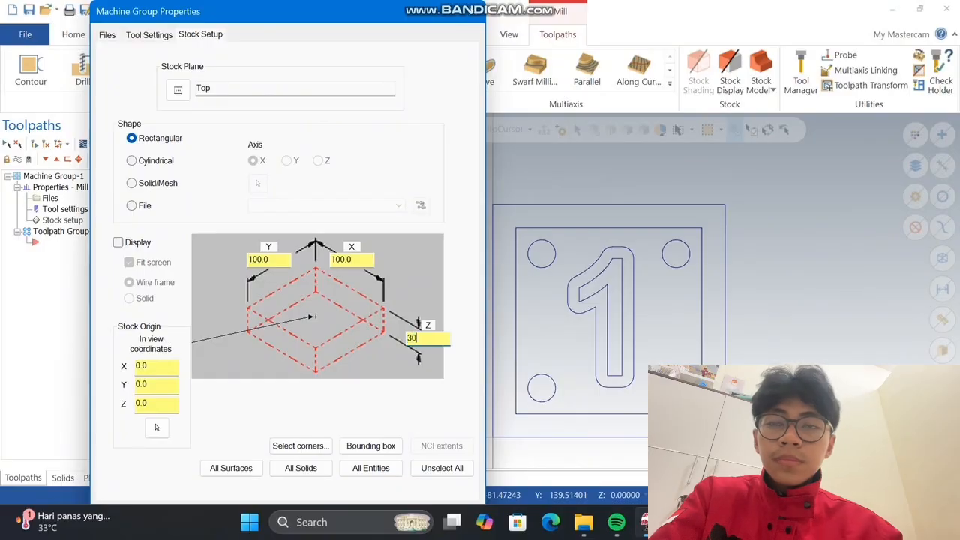
key("Tab")
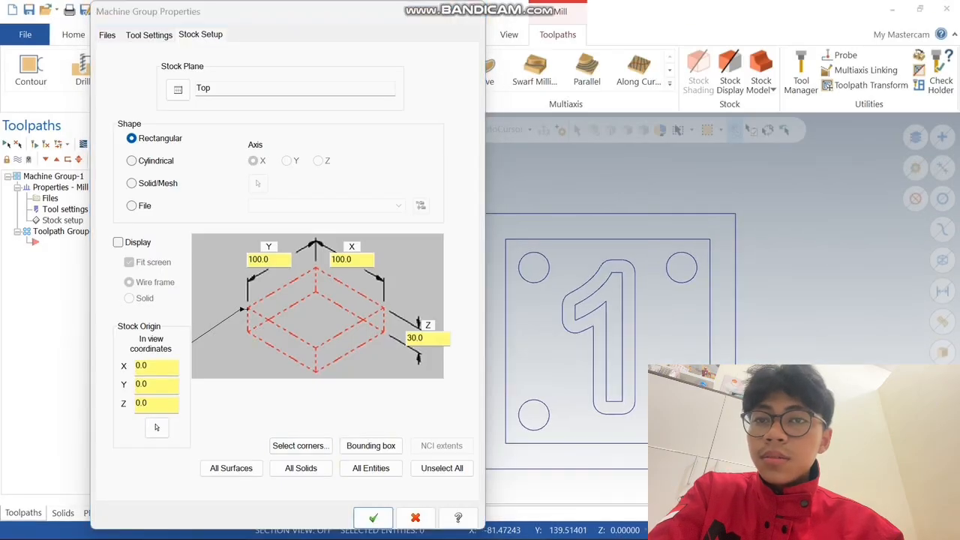
left_click(372, 517)
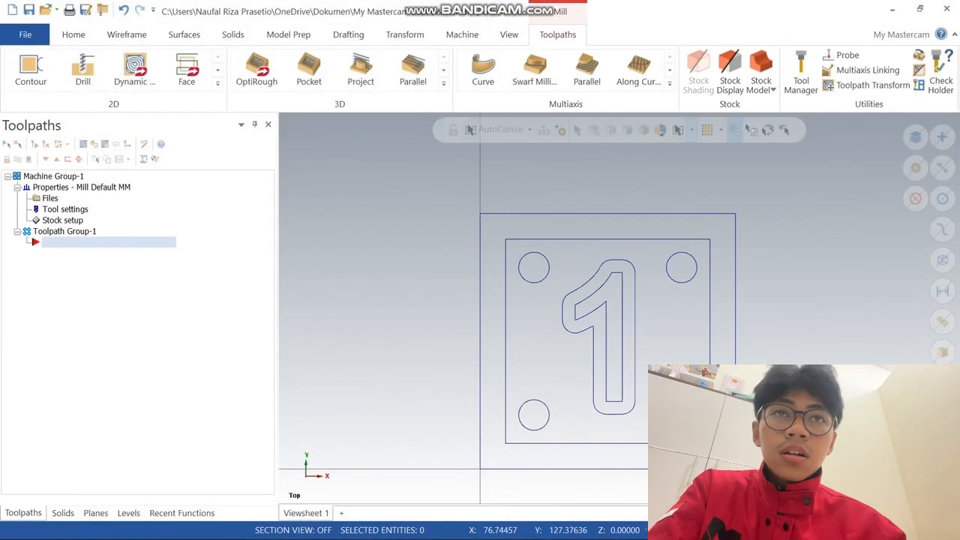
Turn on stock display and shading, inspect the block, and return to the Top view
left_click(728, 69)
left_click(698, 72)
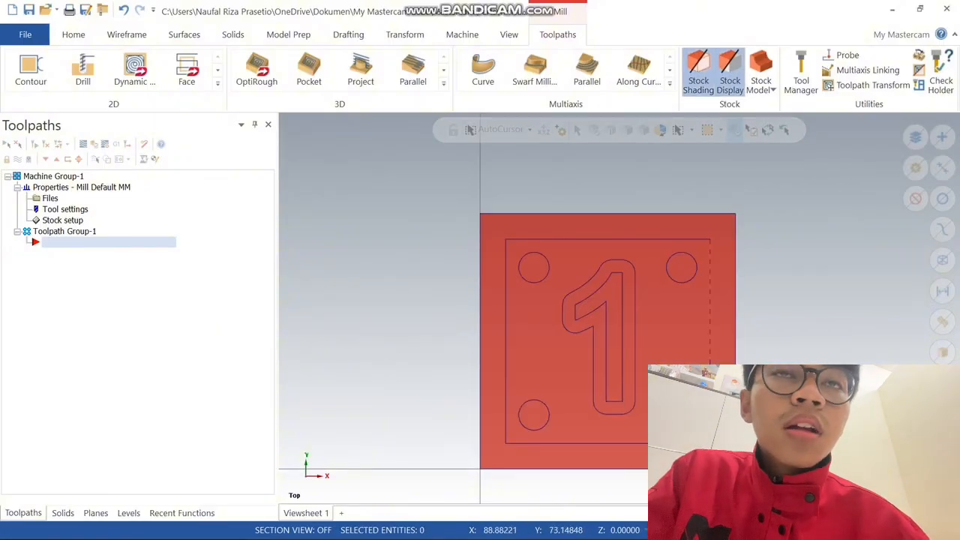
middle_click_drag(786, 380, 716, 319)
right_click(613, 355)
left_click(638, 423)
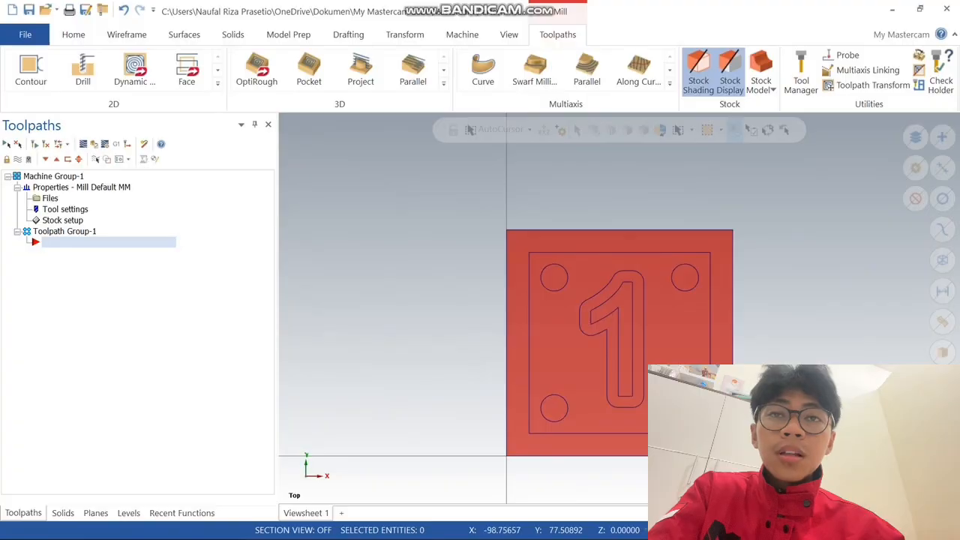
Start a 2D Contour toolpath and chain the inner square as its geometry
left_click(31, 69)
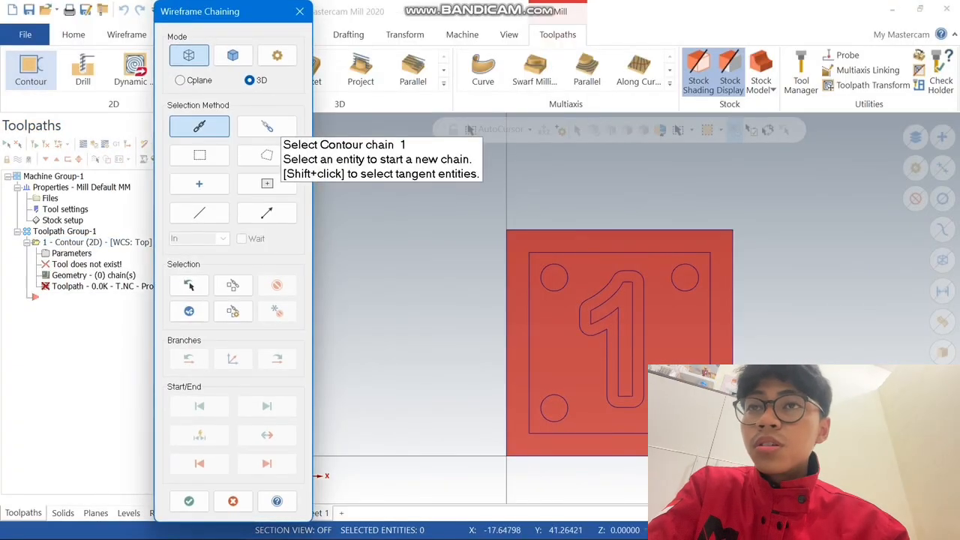
left_click(531, 346)
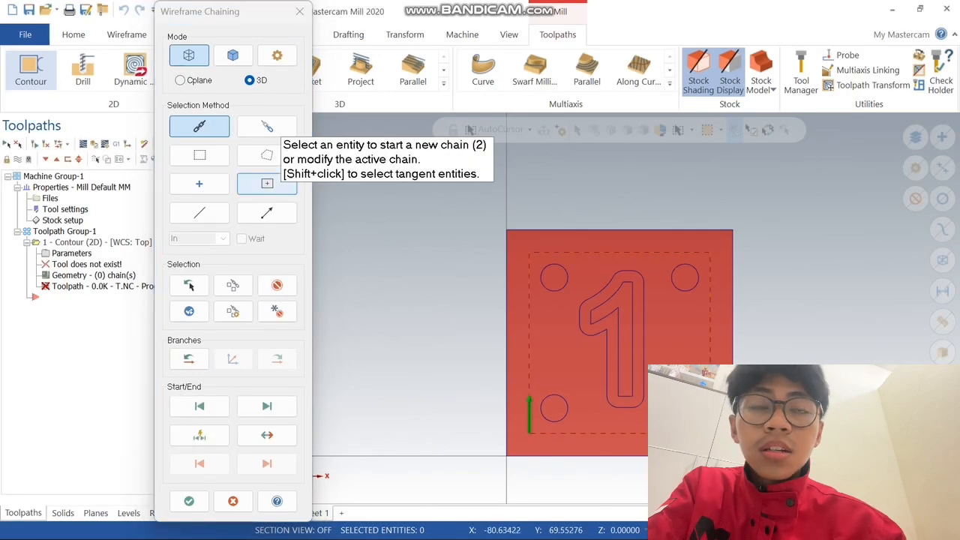
left_click(189, 500)
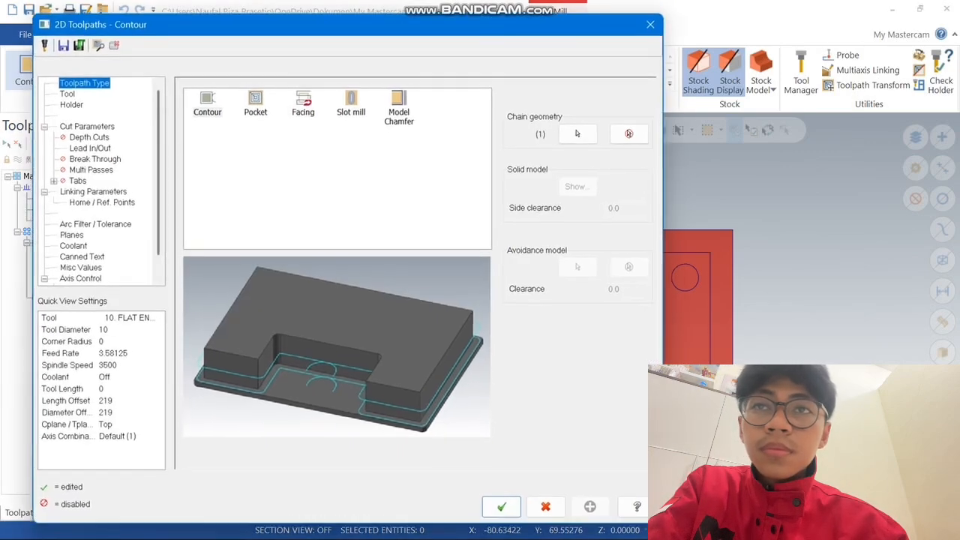
Keep the toolpath type as Contour and choose the library tool FLAT END MILL - 10
left_click(255, 102)
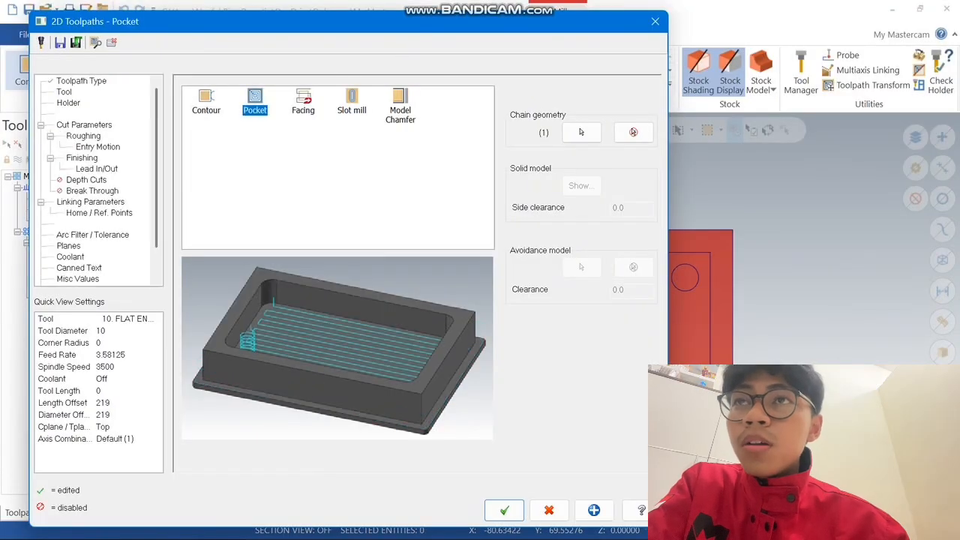
left_click(206, 102)
left_click(64, 91)
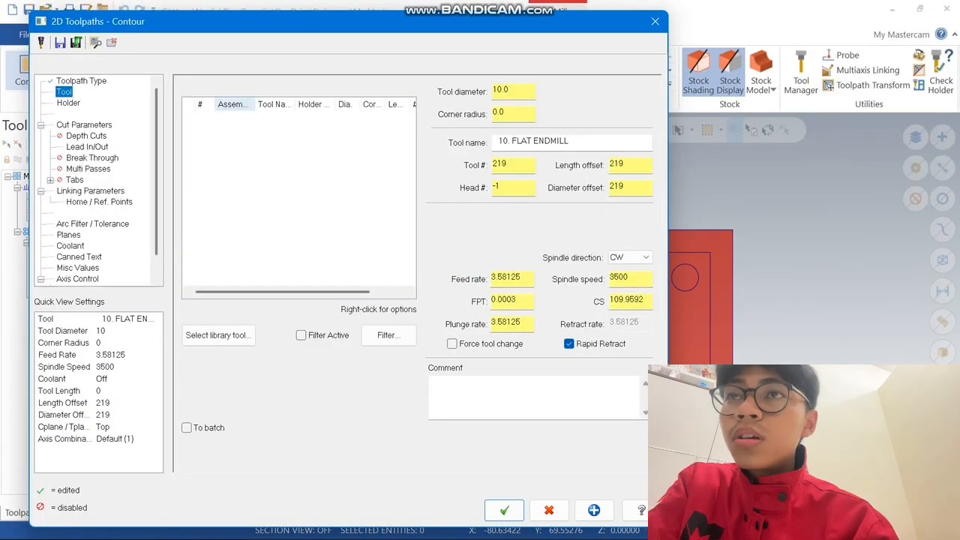
left_click(218, 335)
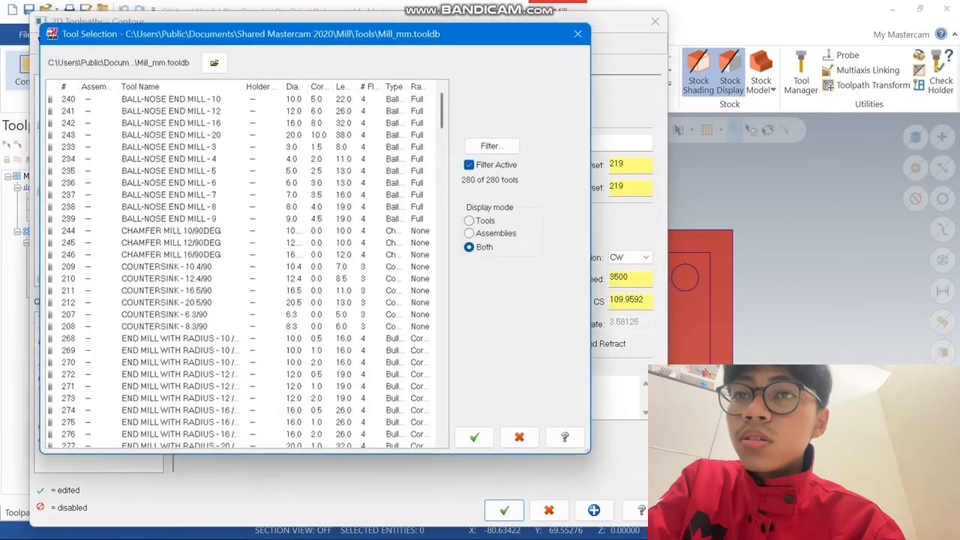
scroll(248, 263, "down", 15)
left_click(158, 159)
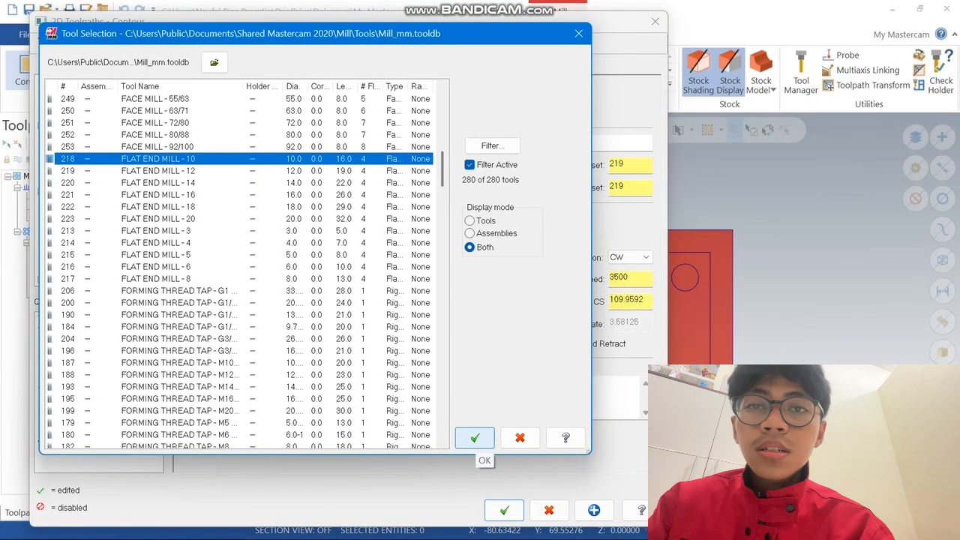
left_click(475, 437)
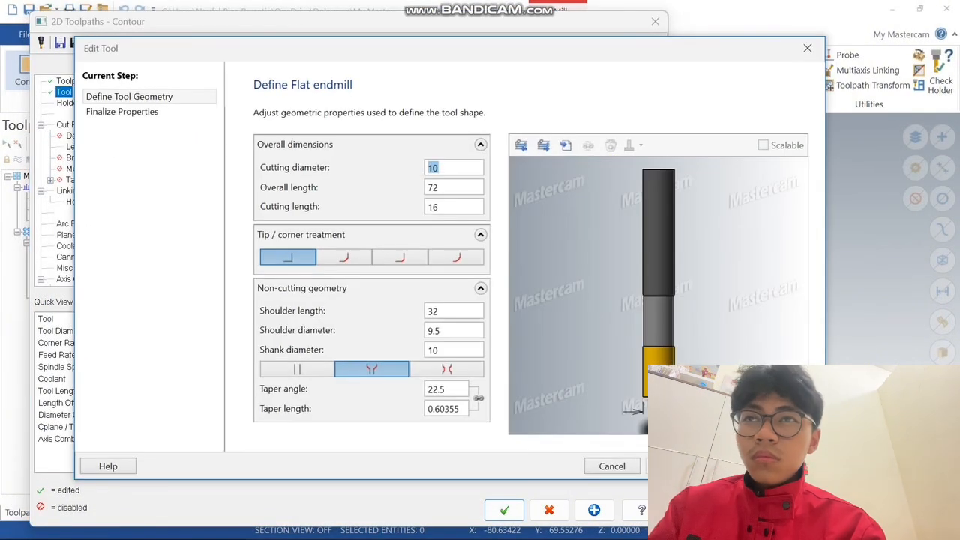
Set the flat end mill's cutting length to 15 and give its non-cutting geometry a straight, untapered shape
double_click(443, 207)
key("BackSpace")
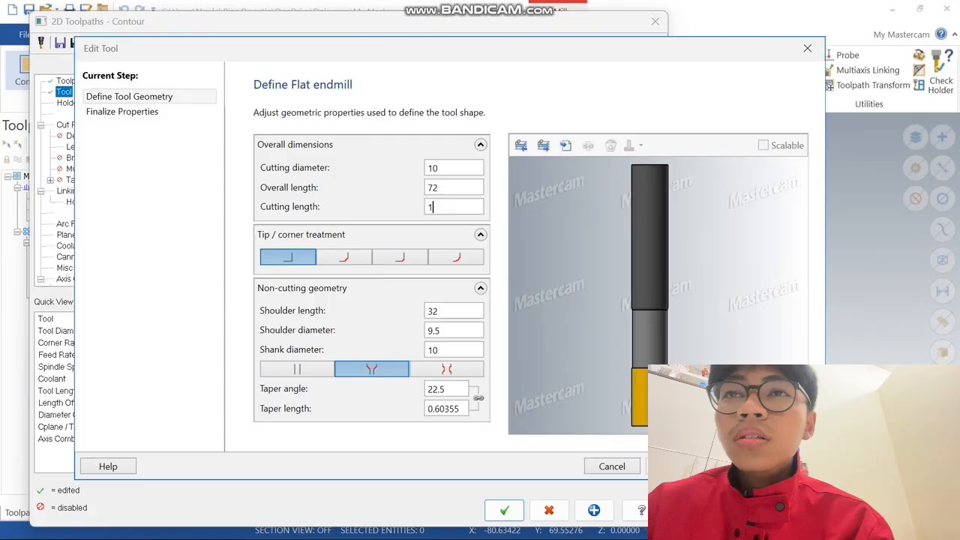
type("15")
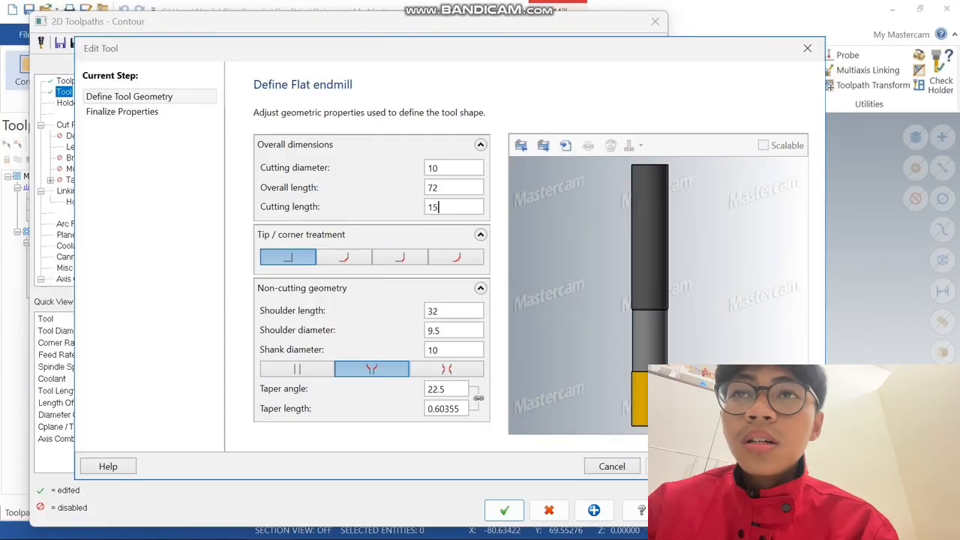
left_click(297, 369)
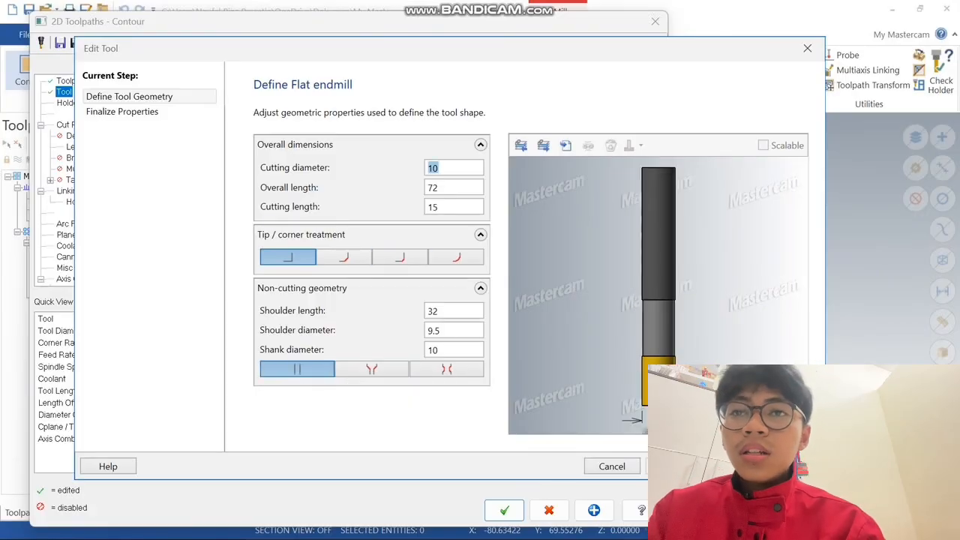
left_click(791, 465)
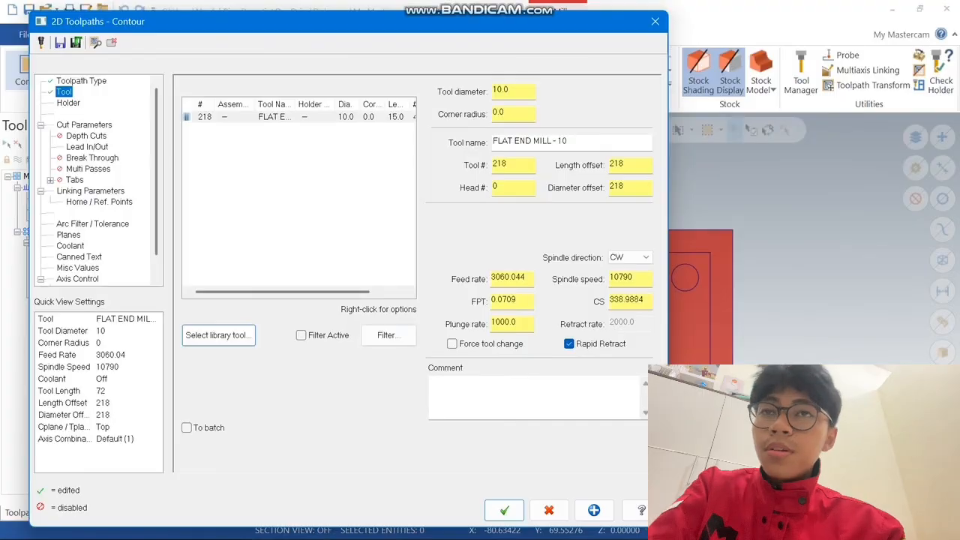
Assign the Default Holder to the contour toolpath's end mill
left_click(68, 103)
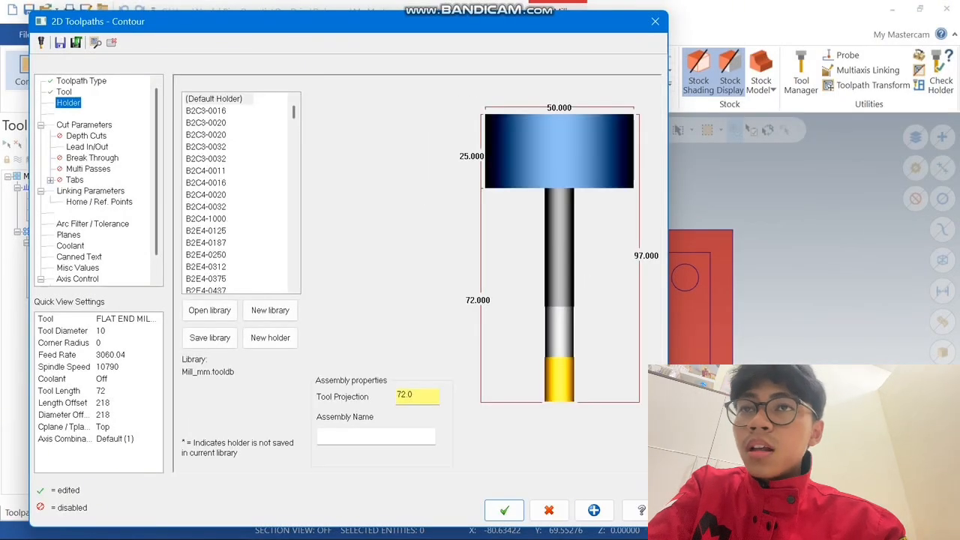
left_click(206, 111)
left_click(214, 99)
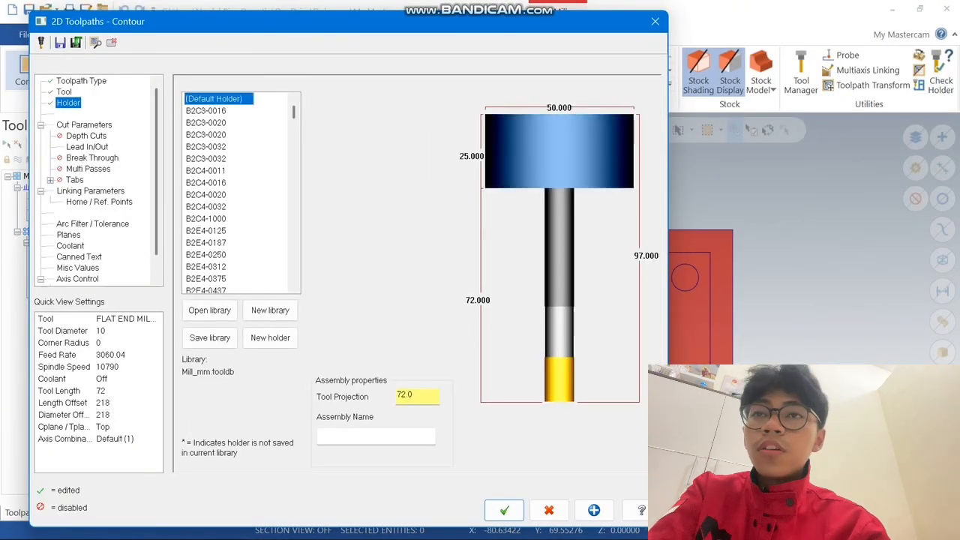
Enable depth cuts for the contour with a max rough step of 3 and a finish step of 0
left_click(84, 125)
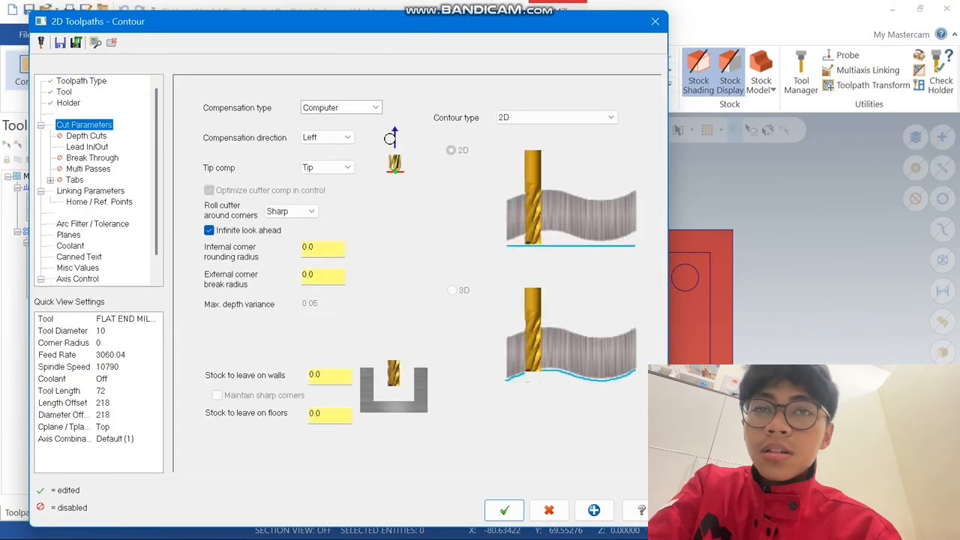
left_click(86, 136)
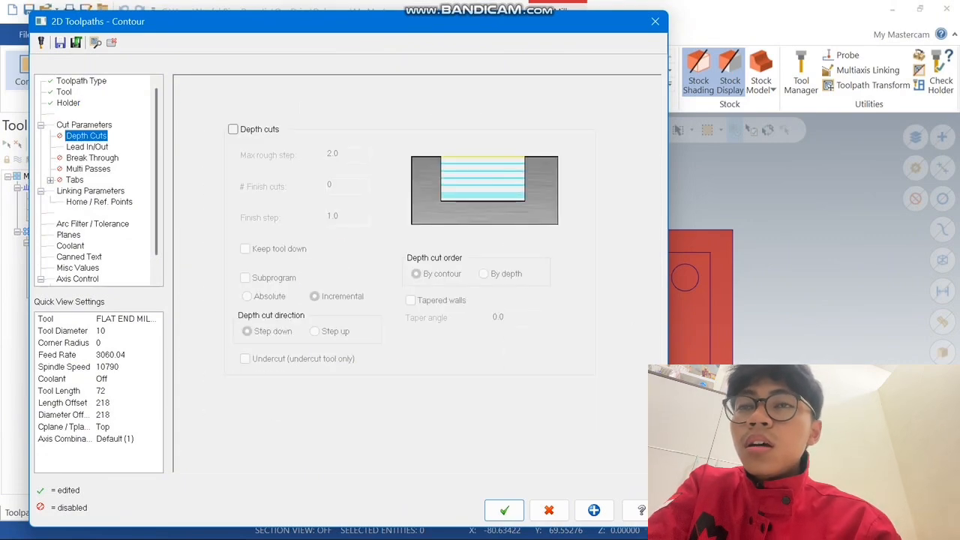
left_click(233, 130)
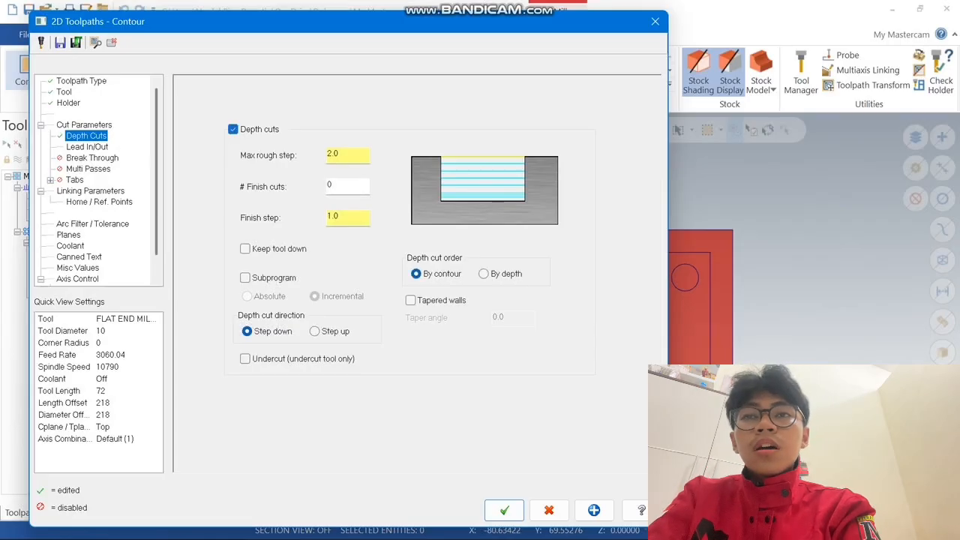
double_click(333, 153)
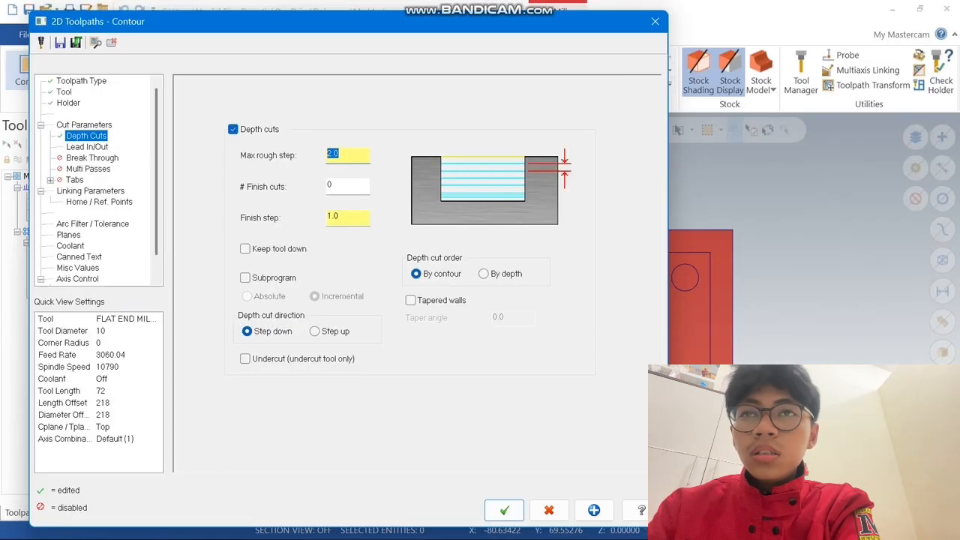
type("3")
key("Return")
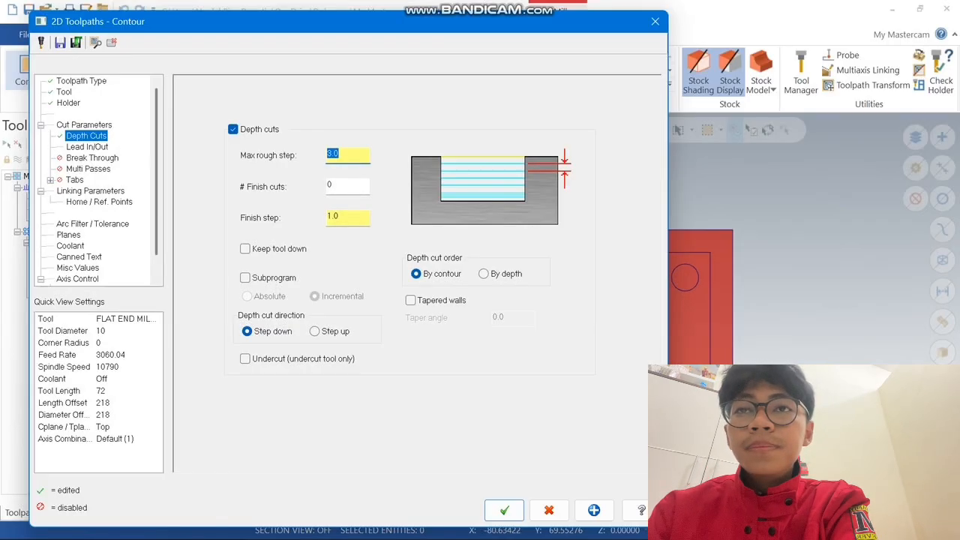
double_click(333, 216)
type("0")
key("Return")
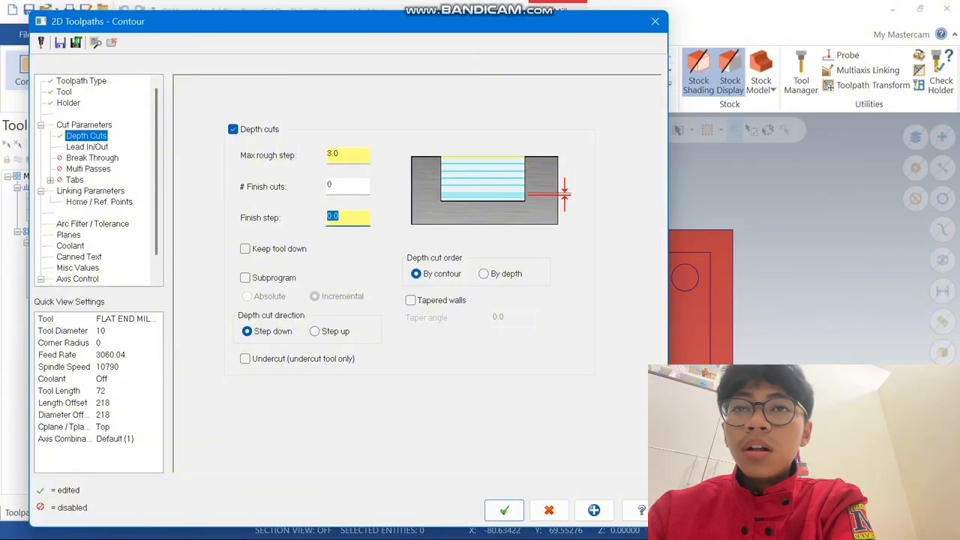
Enable multi passes for the contour with 4 rough passes spaced 3.0 apart
left_click(87, 147)
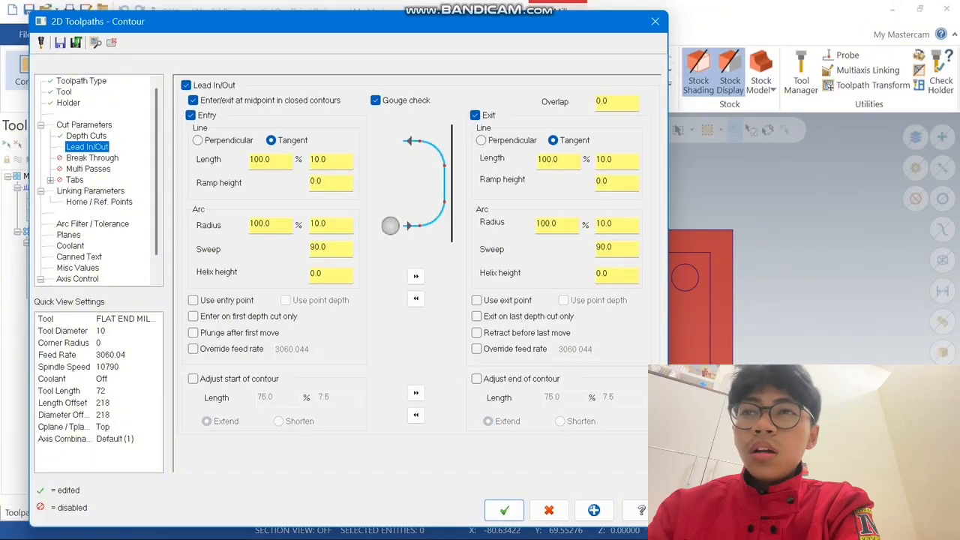
left_click(88, 169)
left_click(206, 102)
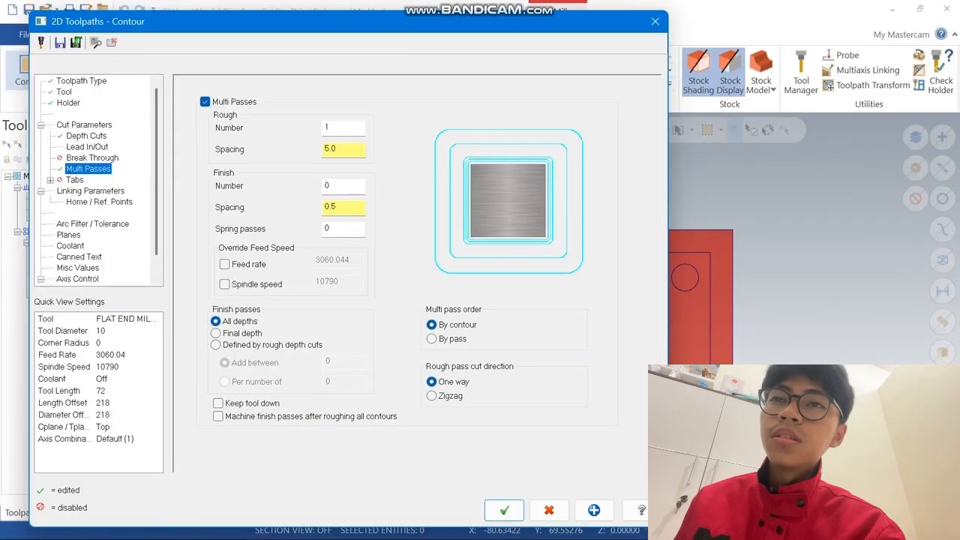
double_click(328, 127)
type("4")
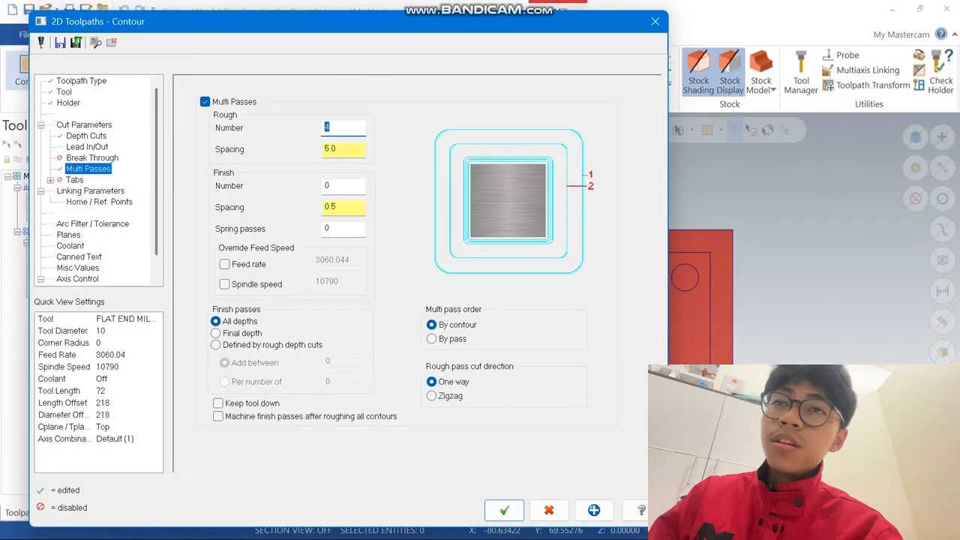
key("Tab")
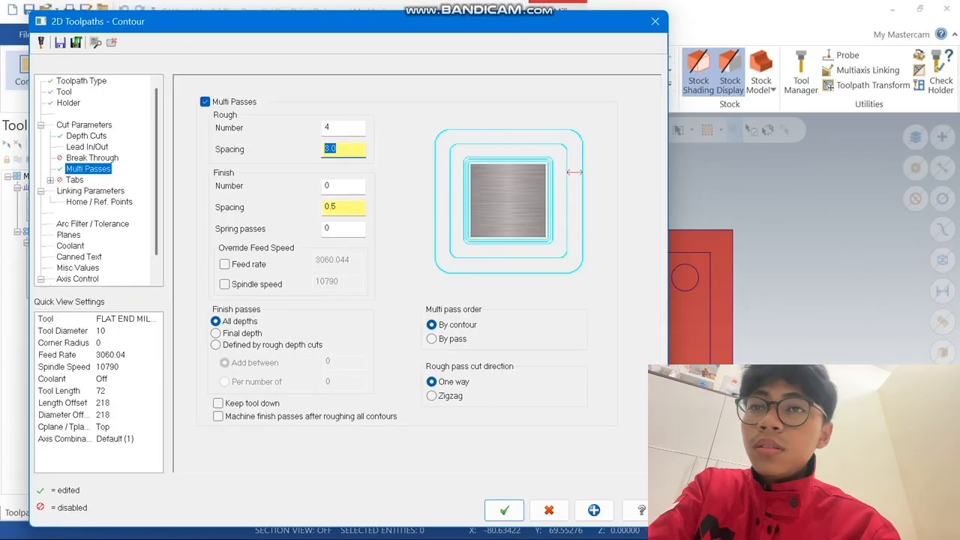
Set the contour's linking depth to -15 as an absolute value and generate the toolpath
left_click(90, 191)
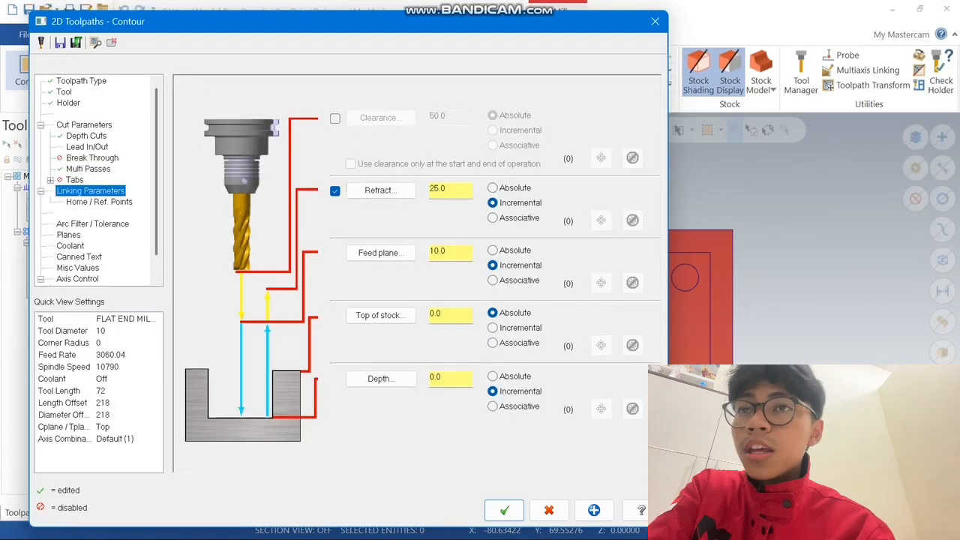
left_click_drag(447, 378, 422, 378)
type("-15")
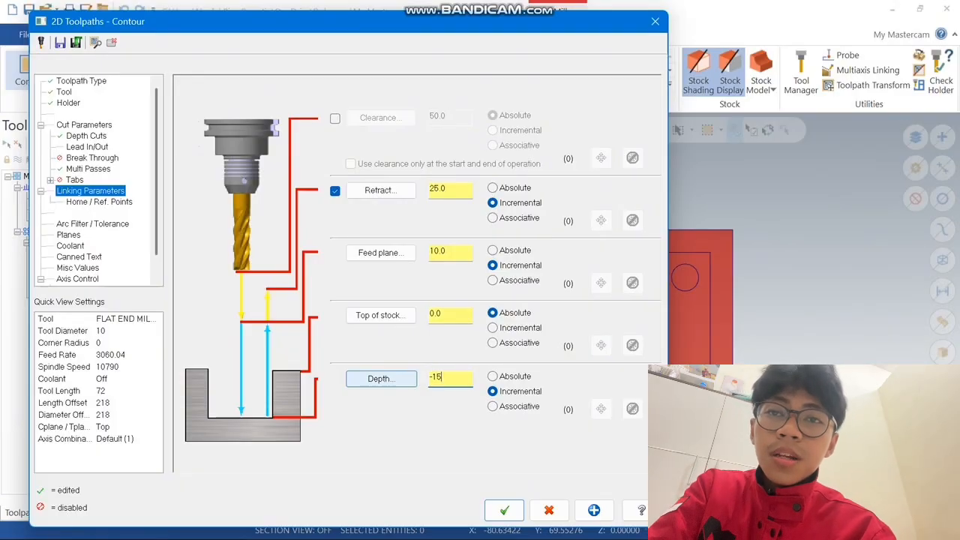
key("Return")
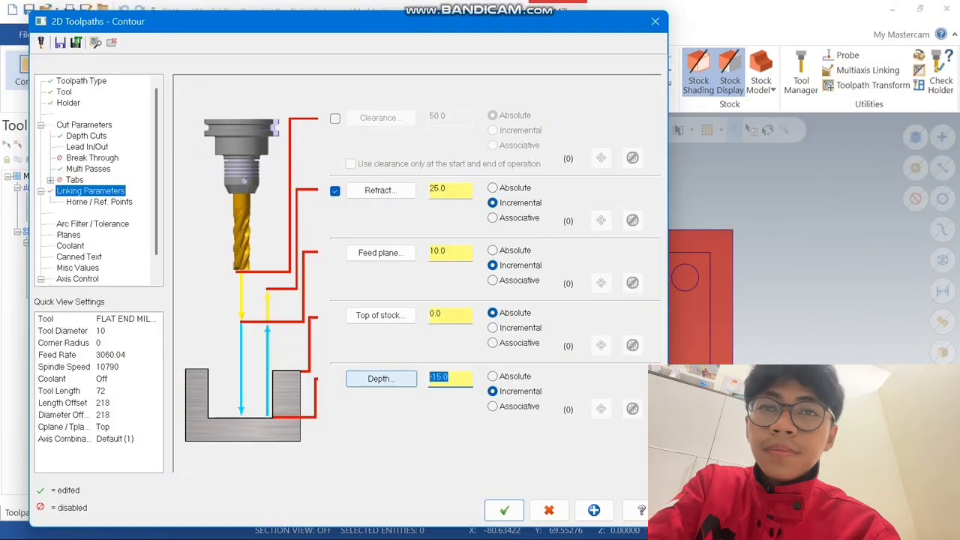
left_click(492, 376)
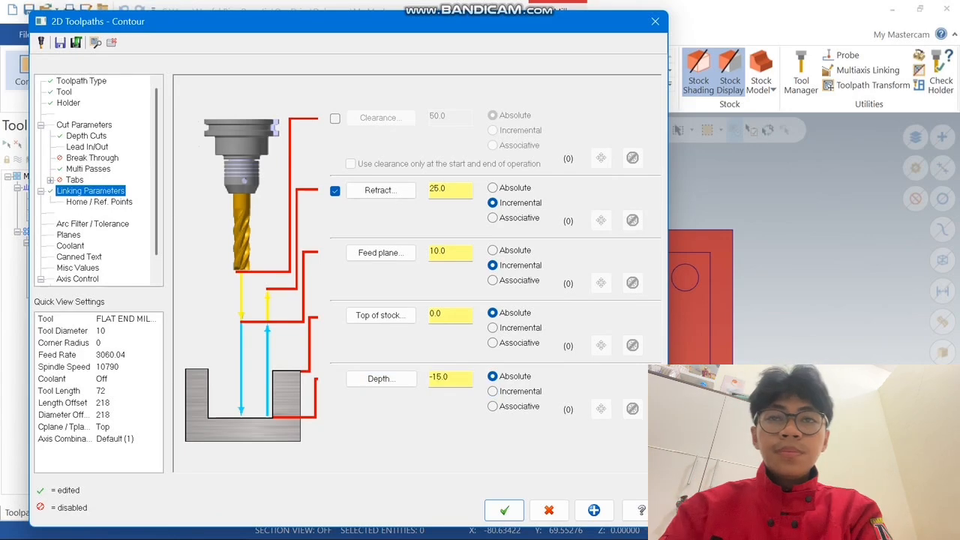
left_click(504, 510)
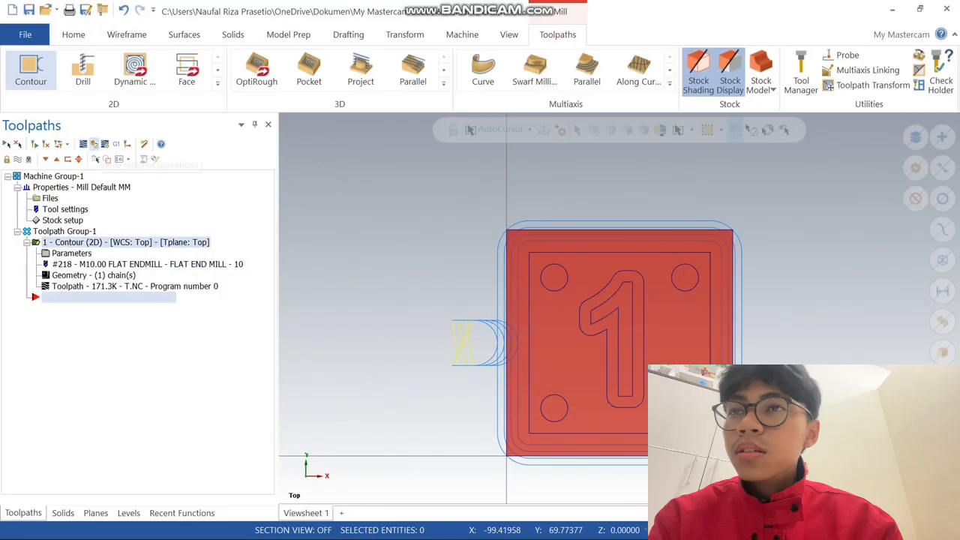
Verify the contour toolpath by simulating it to the end and inspecting the cut stock in 3D, then close the simulator
left_click(94, 143)
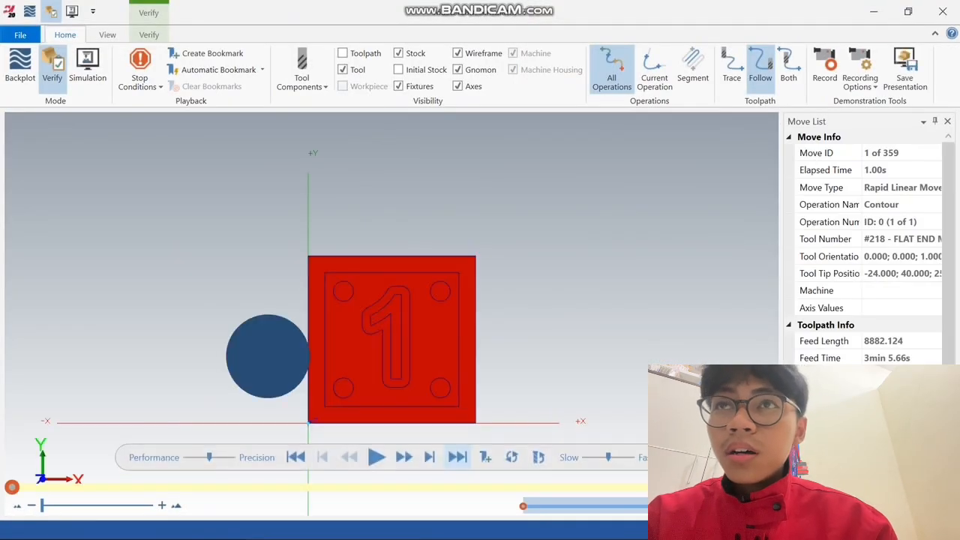
left_click(377, 456)
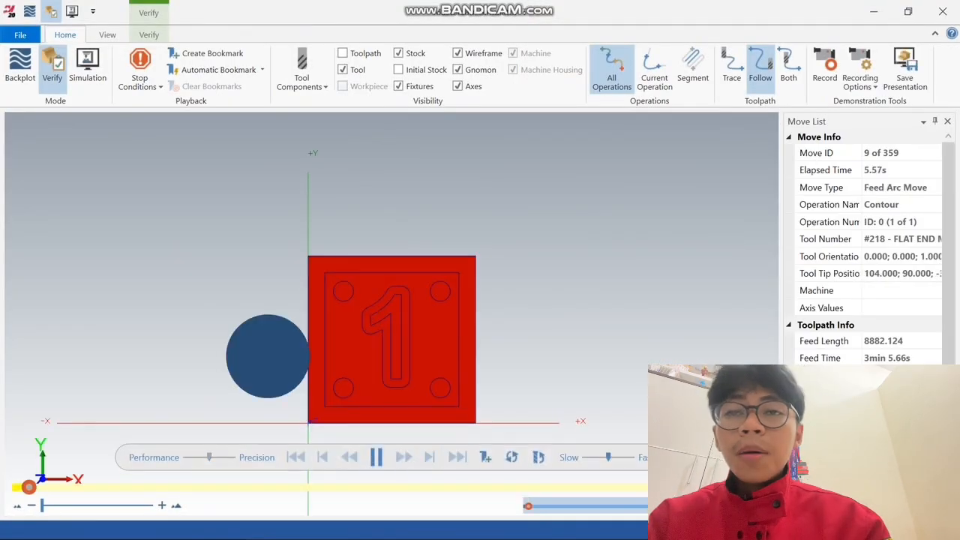
middle_click_drag(391, 352, 426, 289)
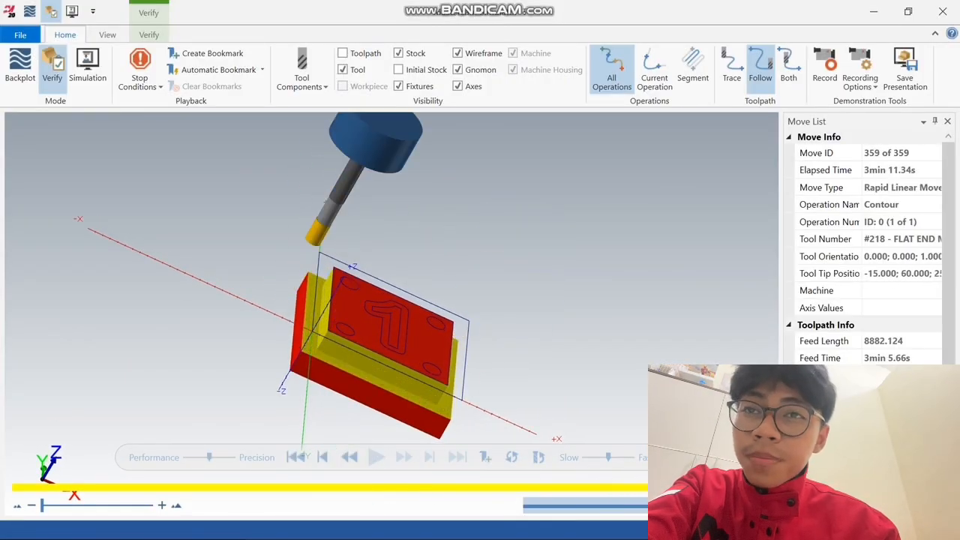
left_click(942, 11)
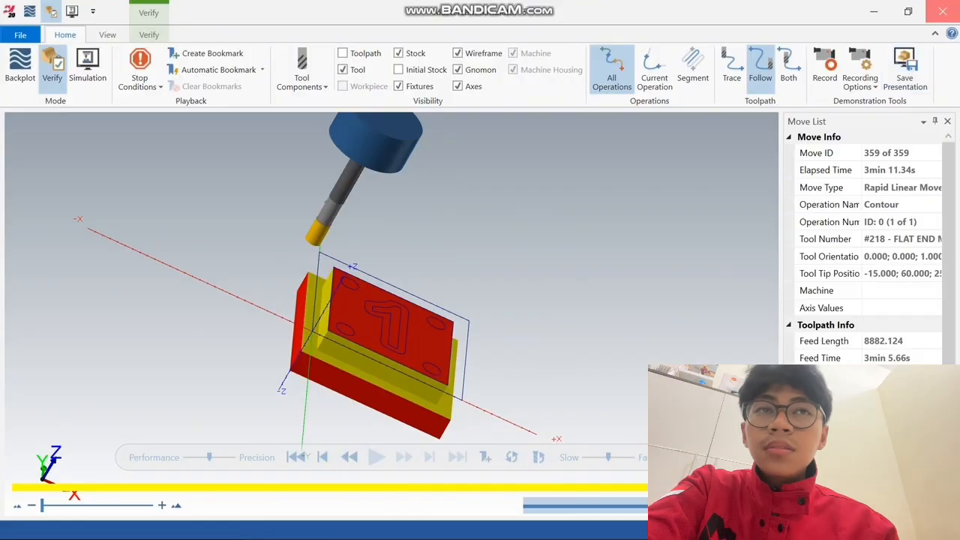
Start another 2D Contour toolpath and chain the outer and inner outlines of the numeral 1
left_click(30, 68)
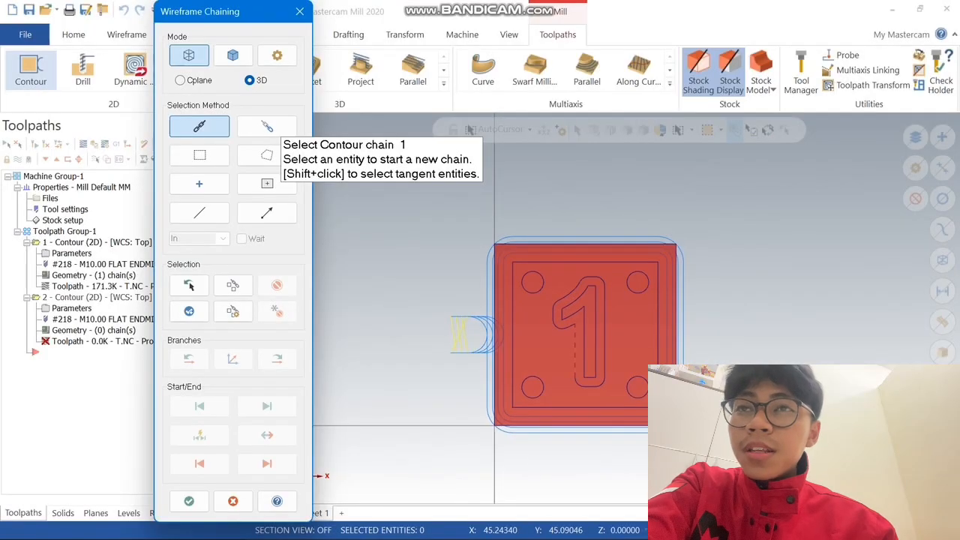
left_click(576, 344)
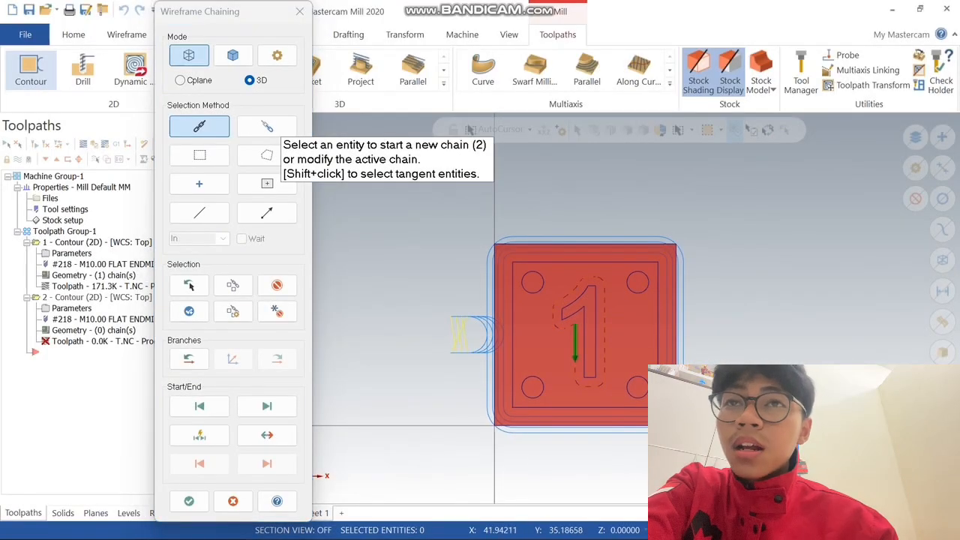
left_click(585, 355)
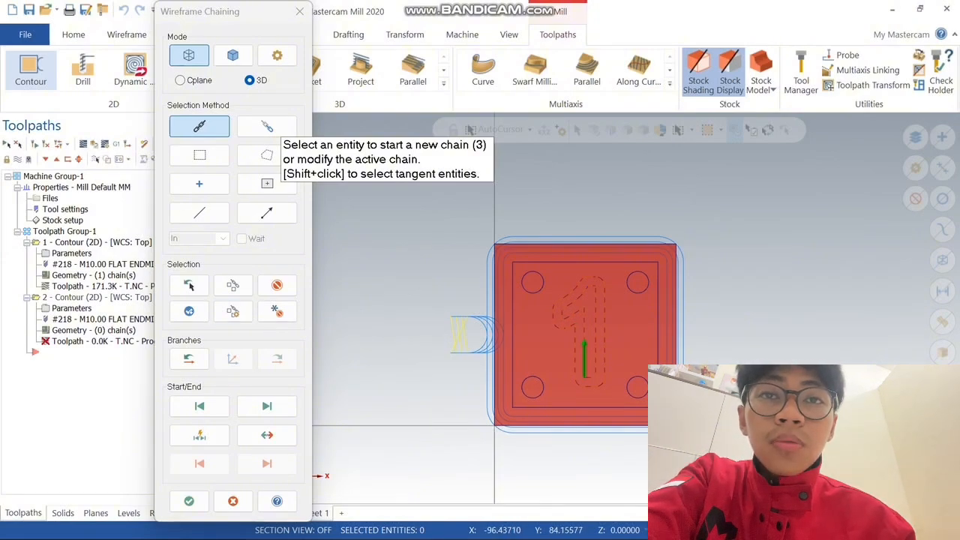
left_click(189, 501)
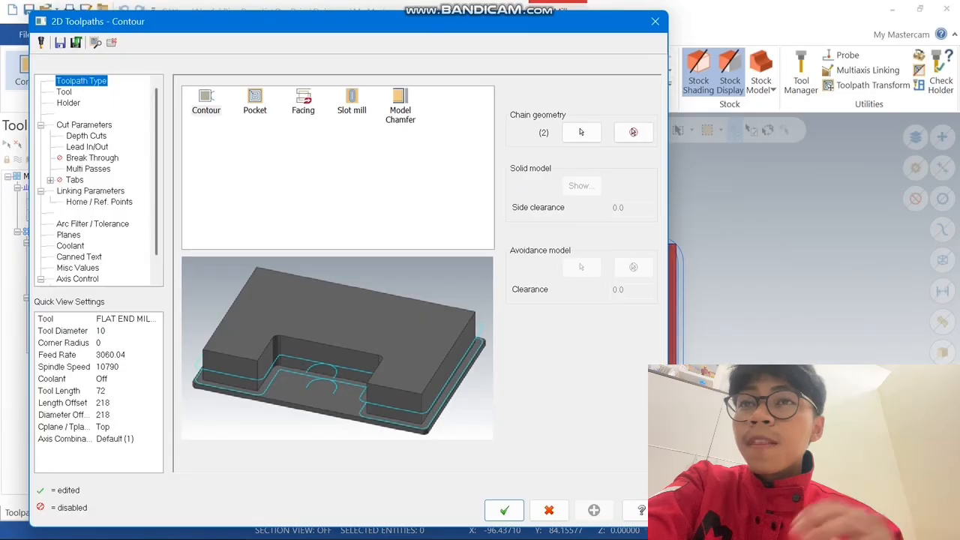
Change the toolpath type for the numeral's chains to Pocket and assign the FLAT END MILL - 4 tool from the library
left_click(255, 101)
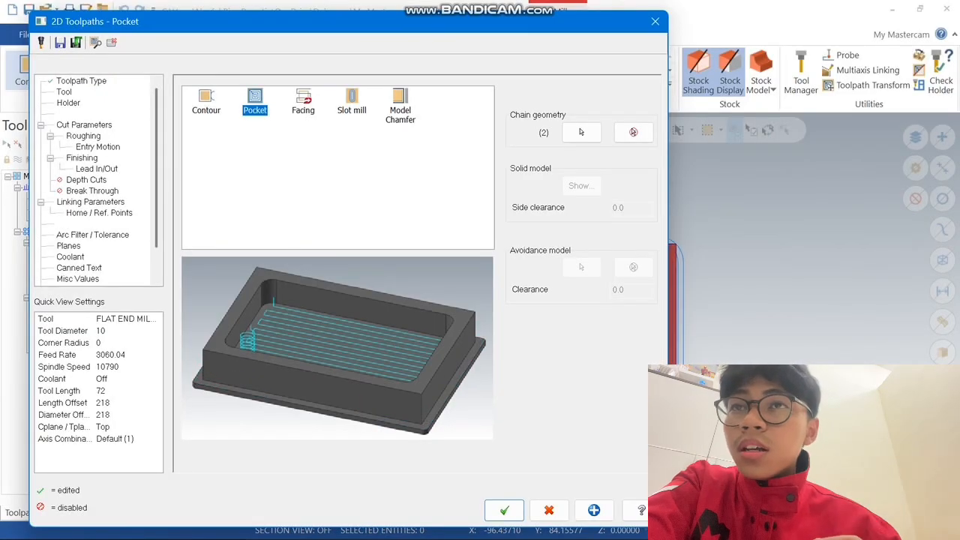
left_click(64, 91)
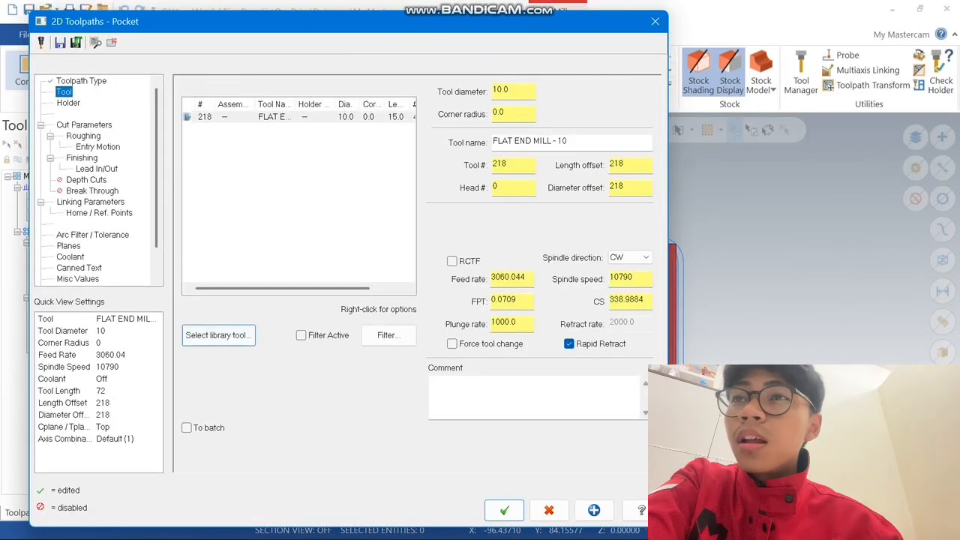
left_click(218, 335)
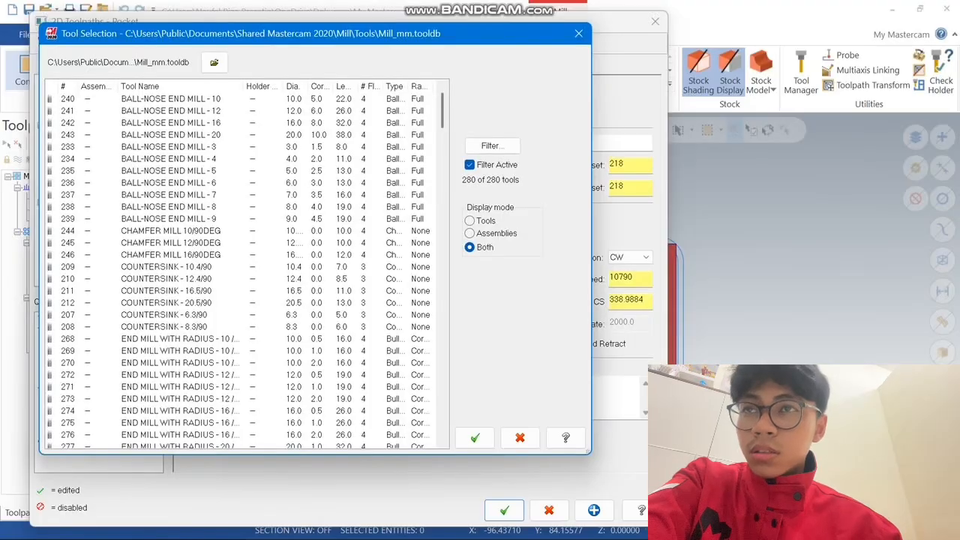
scroll(247, 267, "down", 15)
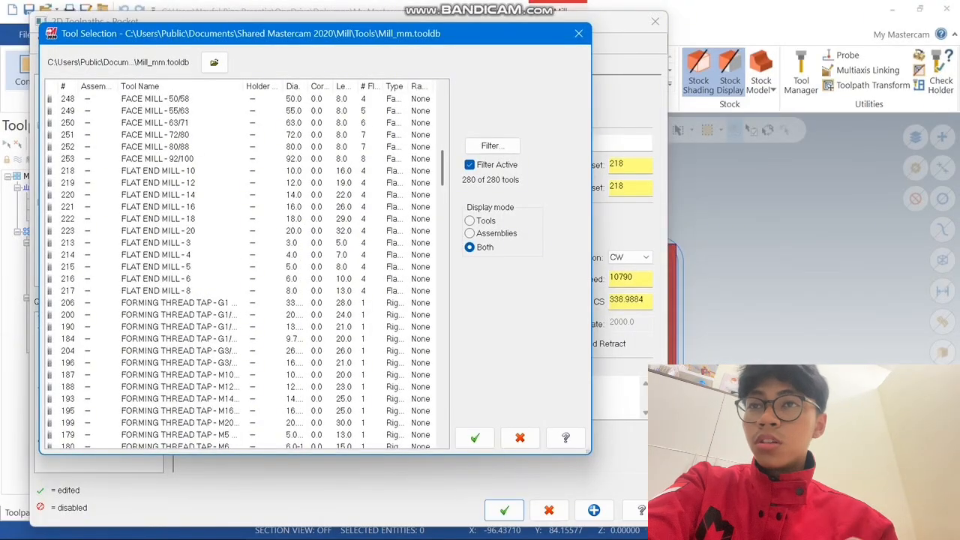
left_click(155, 255)
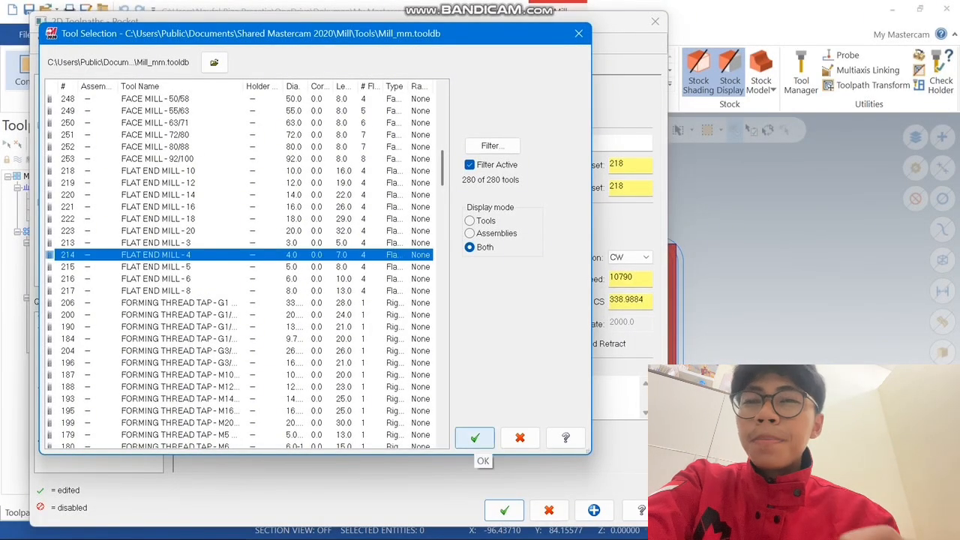
left_click(475, 437)
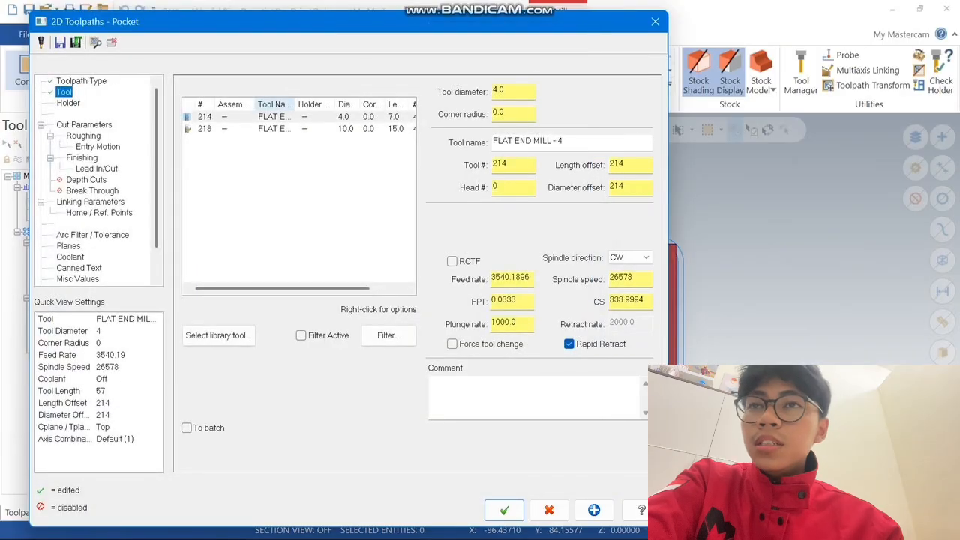
Go through the holder settings and set the pocket's stock to leave on walls and floors to 0
left_click(68, 103)
left_click(206, 111)
left_click(214, 99)
left_click(84, 125)
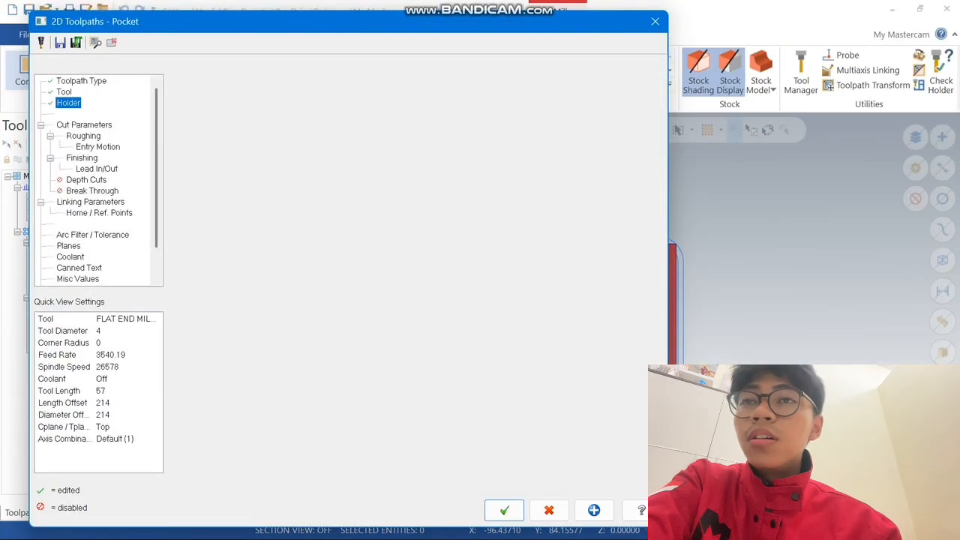
left_click_drag(323, 375, 307, 375)
type("0")
key("Return")
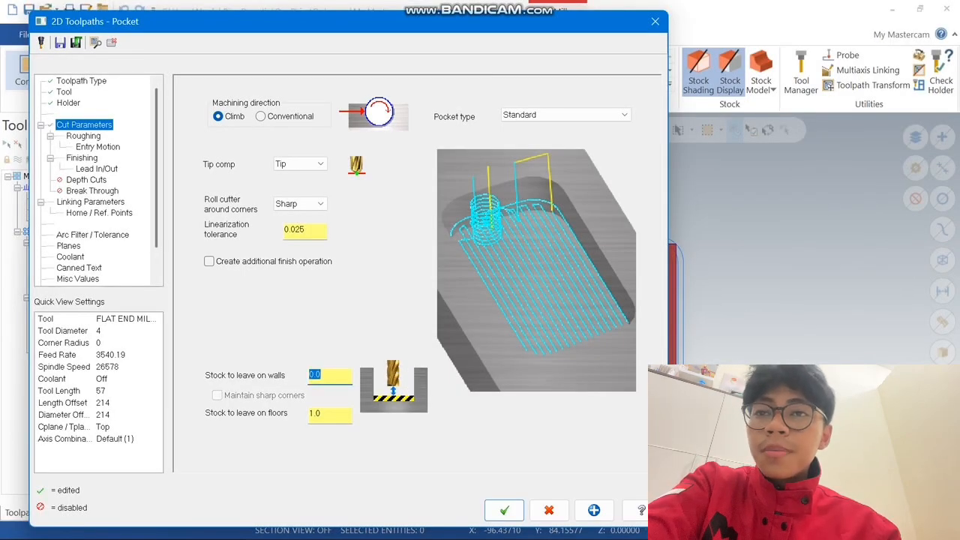
key("Tab")
type("0")
key("Return")
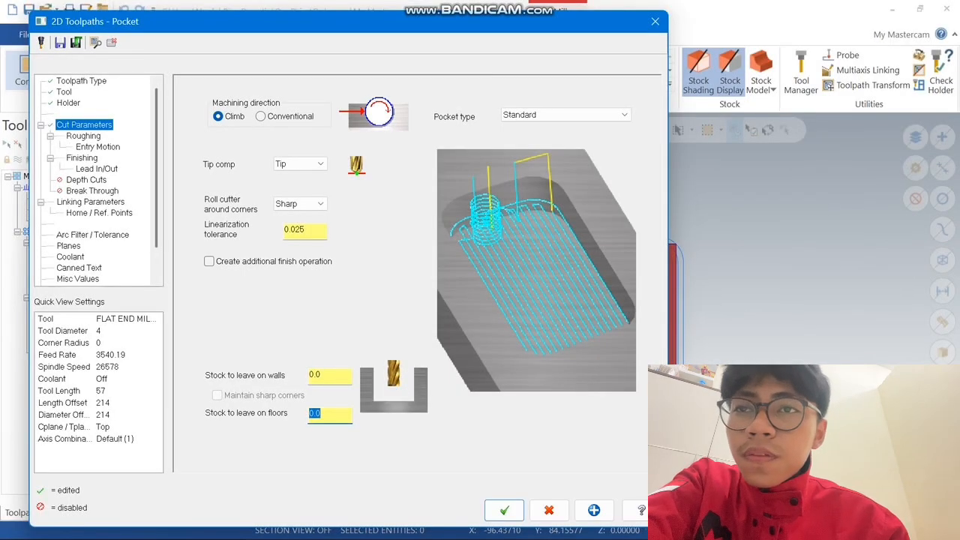
Use the Parallel Spiral cutting method for the pocket's roughing and turn its entry motion off
left_click(83, 135)
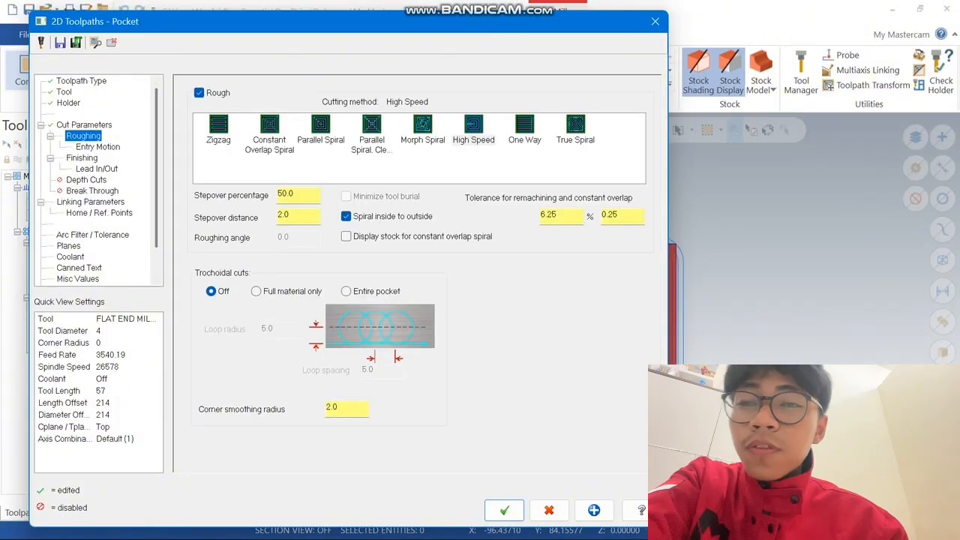
left_click(321, 129)
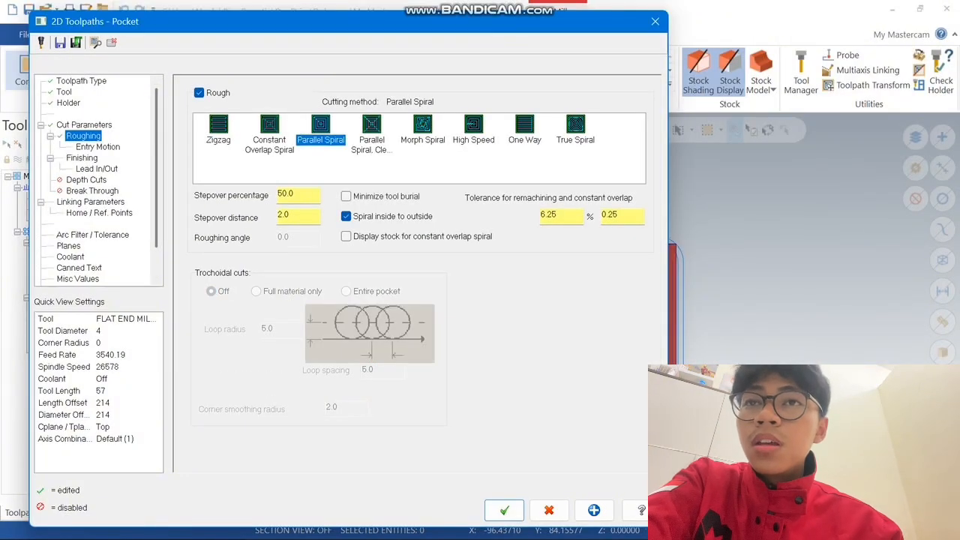
left_click(297, 195)
left_click(98, 147)
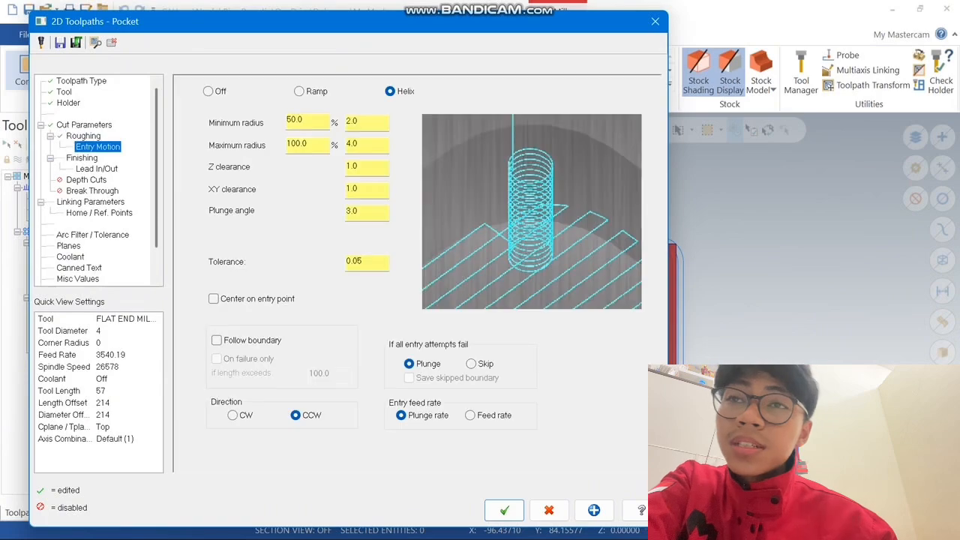
left_click(209, 91)
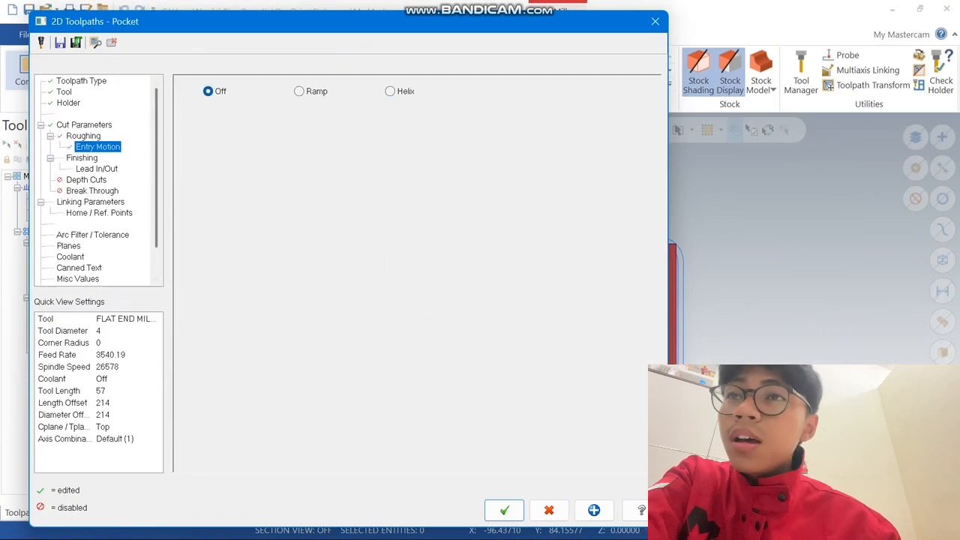
Enable depth cuts for the pocket with a max rough step of 0.5, a finish step of 0 and keep tool down
left_click(97, 169)
left_click(86, 180)
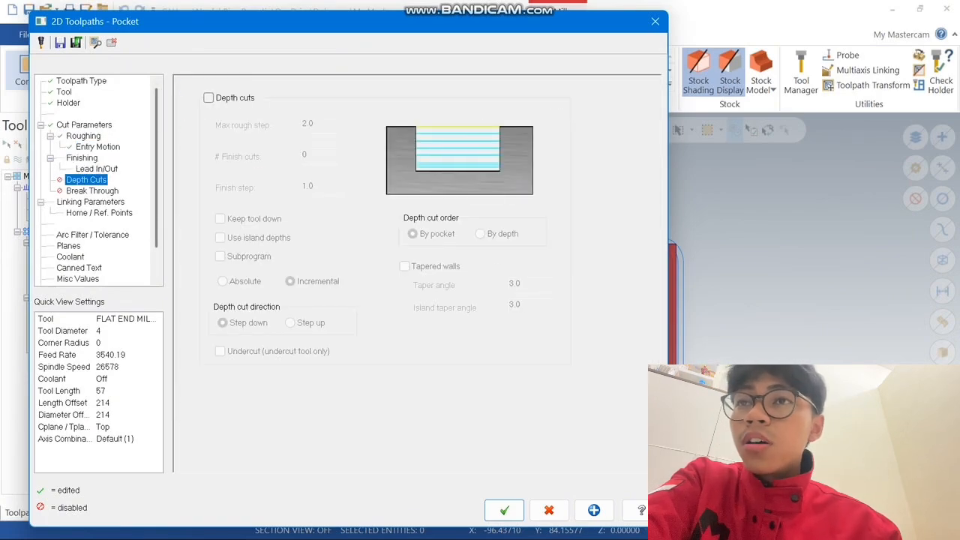
left_click(209, 98)
double_click(307, 124)
type("0.5")
key("Return")
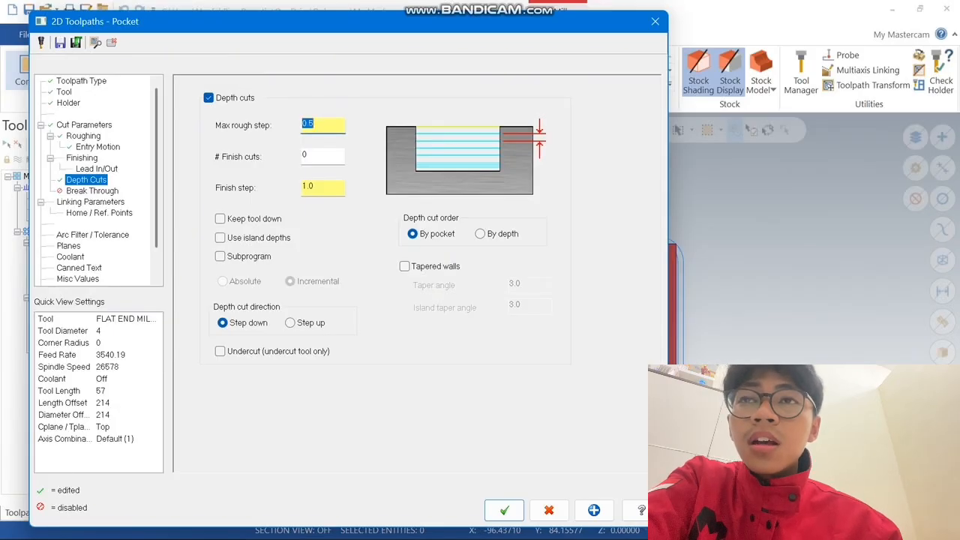
double_click(308, 186)
type("0")
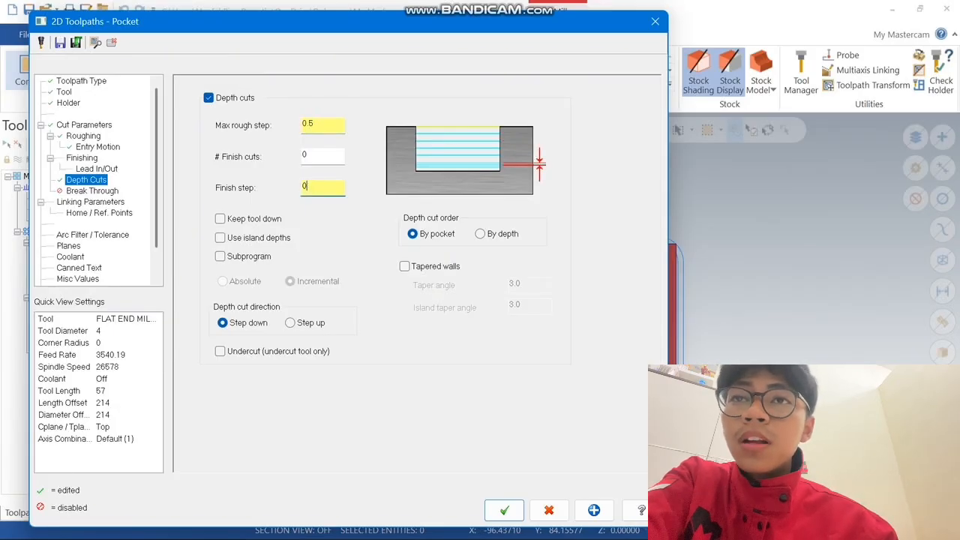
key("Return")
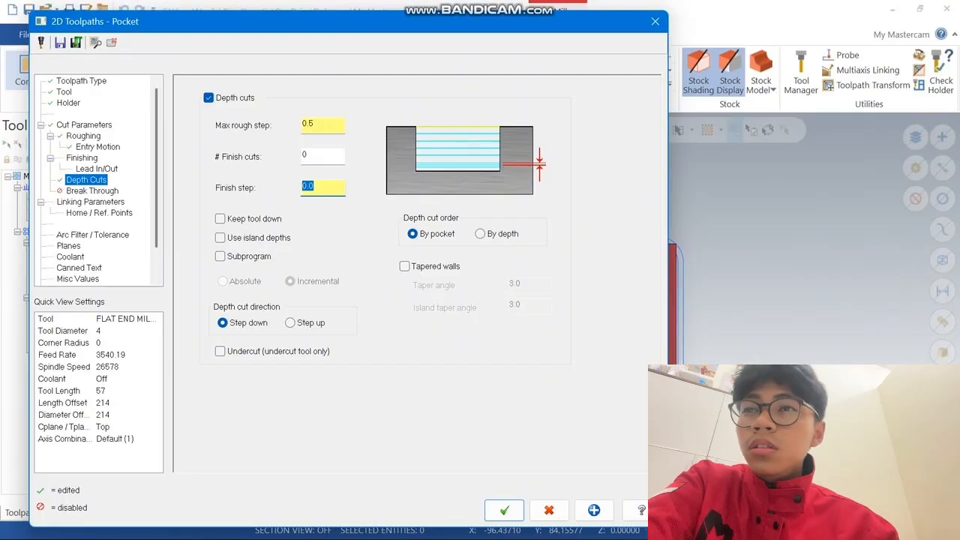
left_click(220, 219)
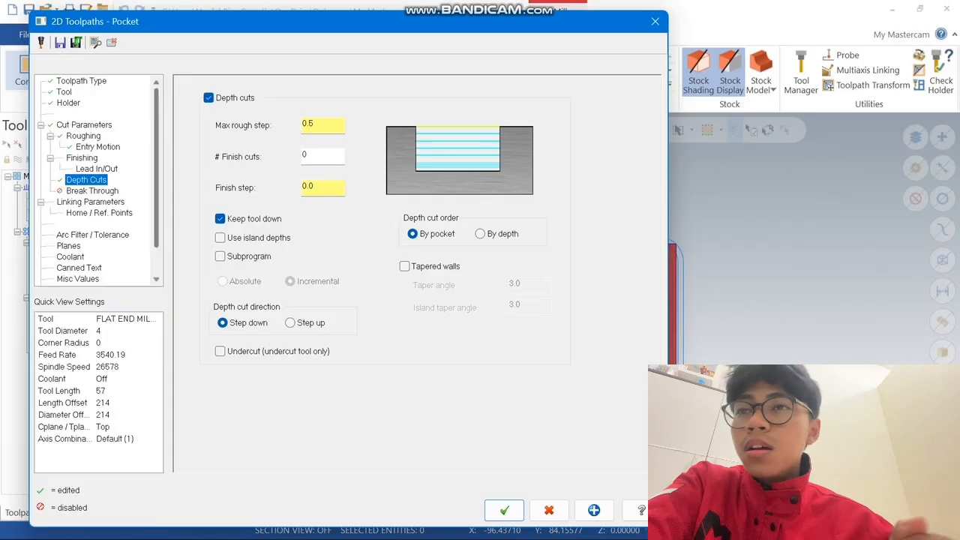
In the pocket's linking parameters, enable clearance, disable retract and set the feed plane to 2
left_click(91, 202)
left_click(334, 118)
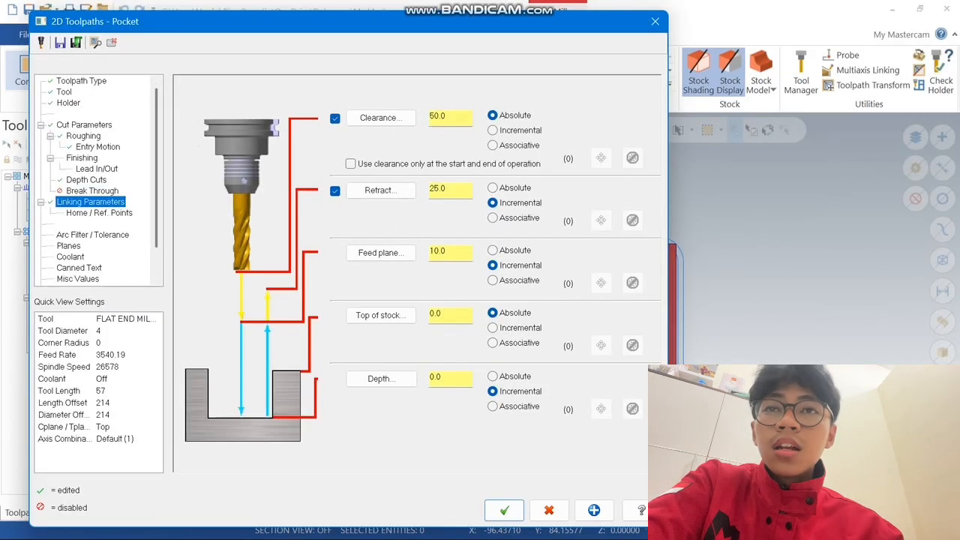
left_click(334, 191)
left_click_drag(451, 252, 411, 253)
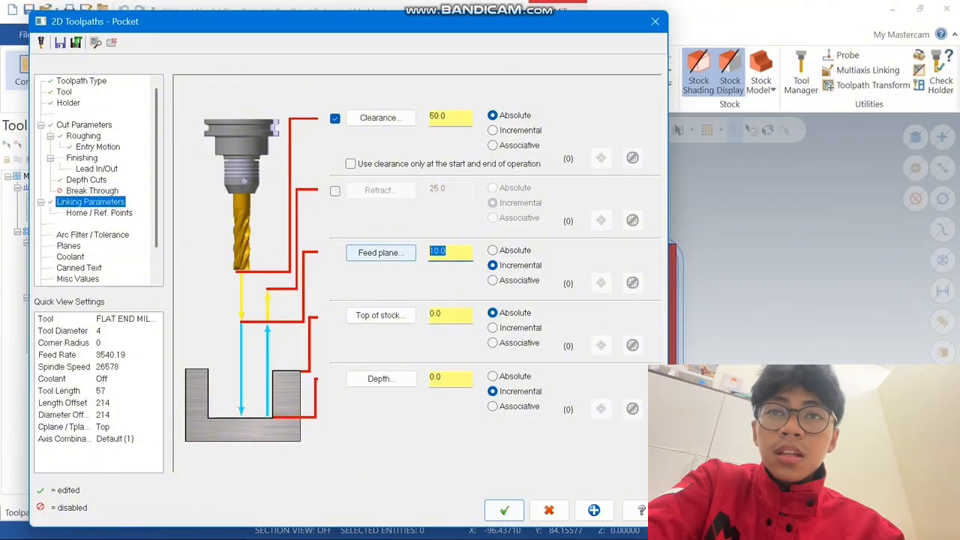
type("2")
key("Return")
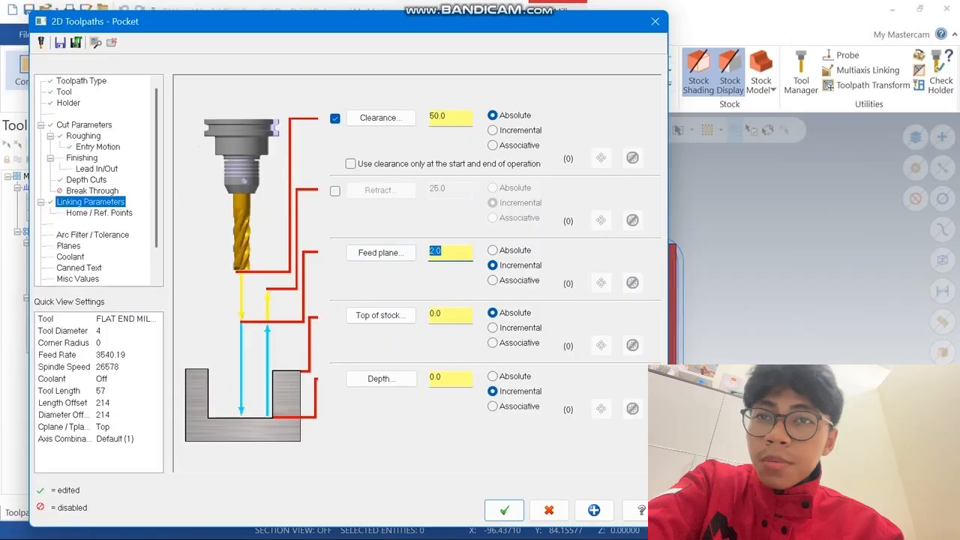
Set the pocket's linking depth to -5 as an absolute value and generate the toolpath
key("Tab")
key("Tab")
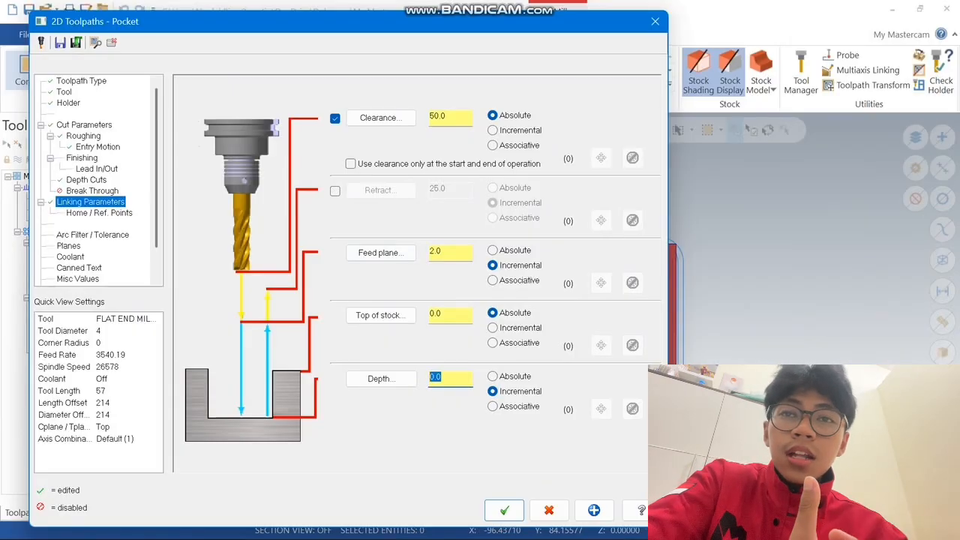
type("-5")
key("Return")
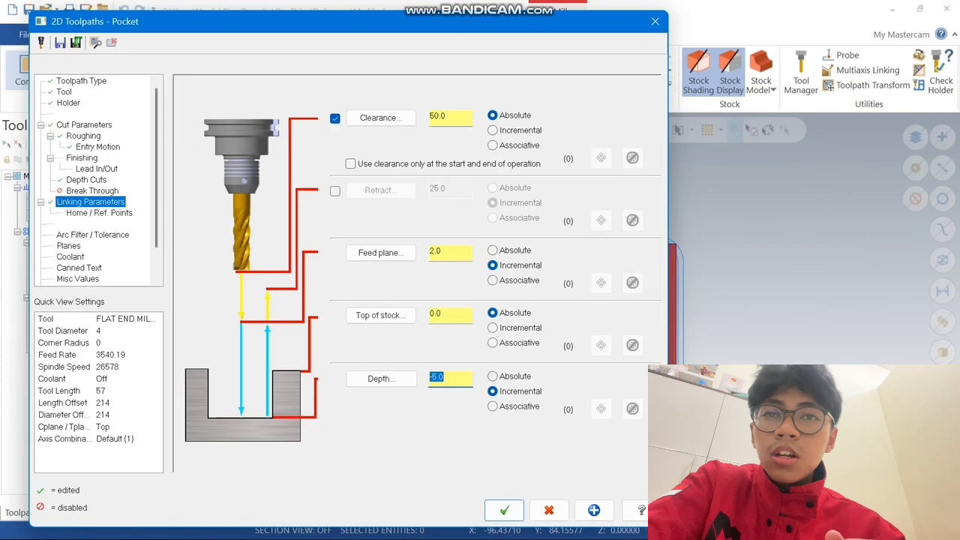
left_click(492, 377)
left_click(504, 510)
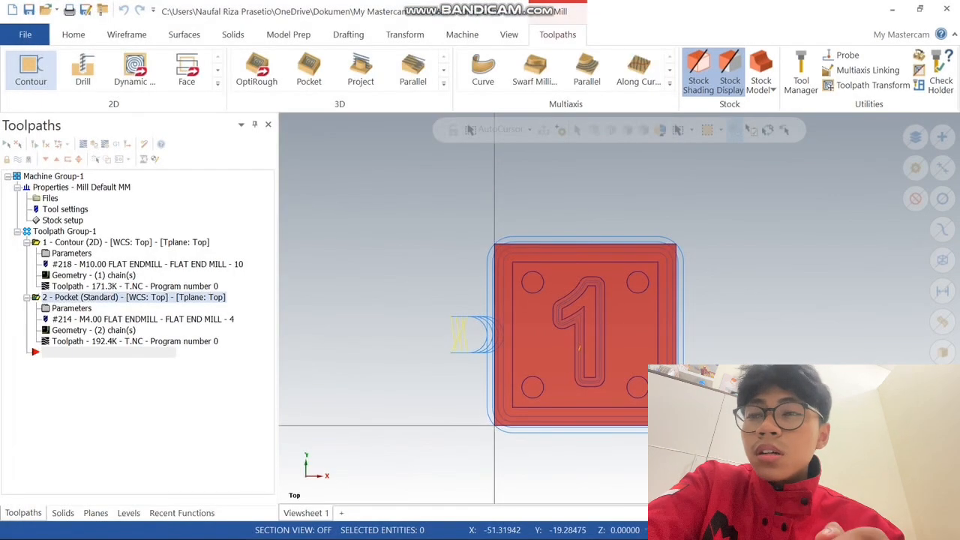
Verify the pocket toolpath by running its cutting simulation in a tilted 3D view
left_click(93, 144)
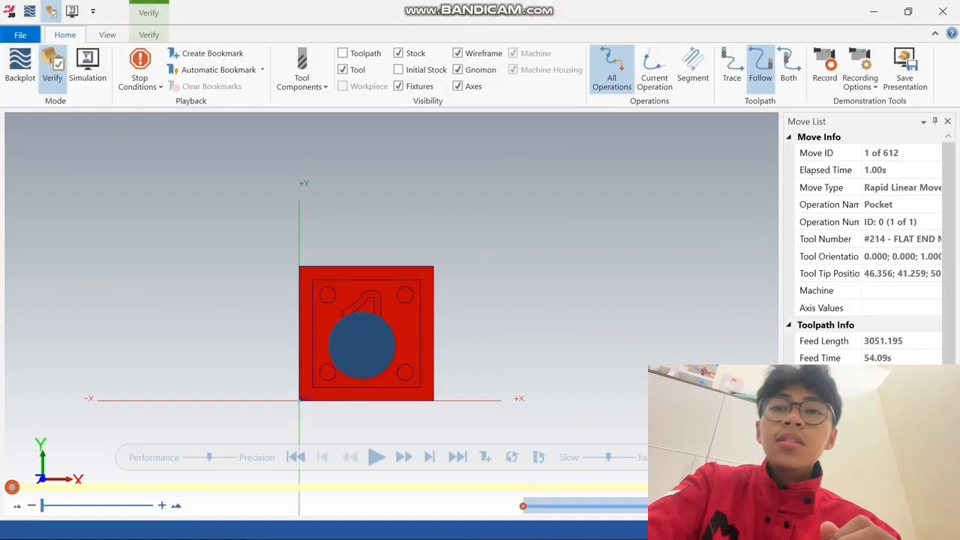
middle_click_drag(391, 314, 391, 291)
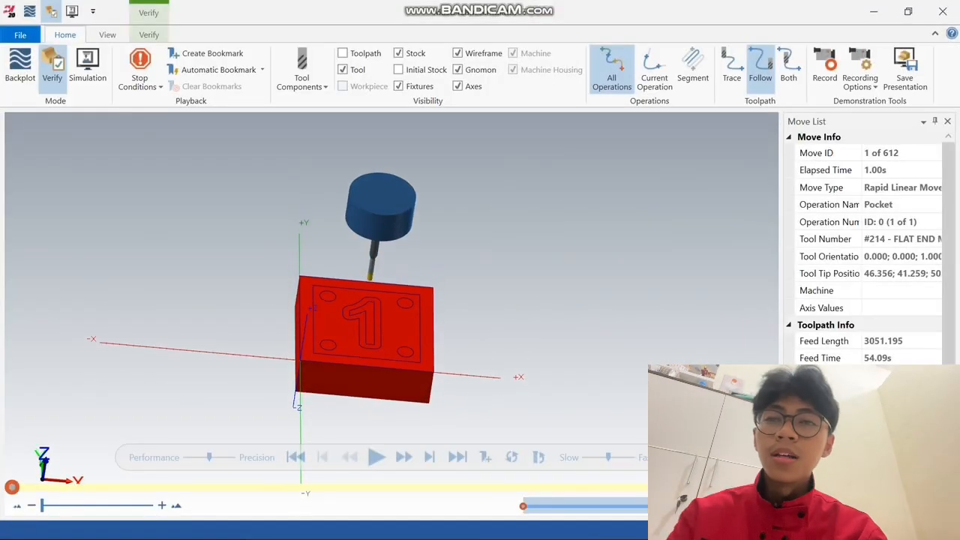
left_click(377, 457)
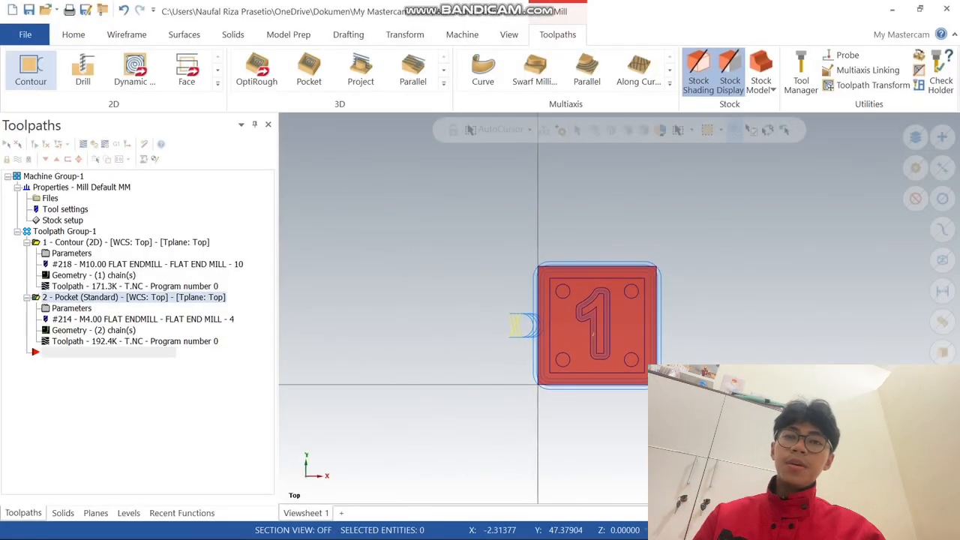
Start a Drill toolpath and select the four corner circles as its hole features
left_click(82, 72)
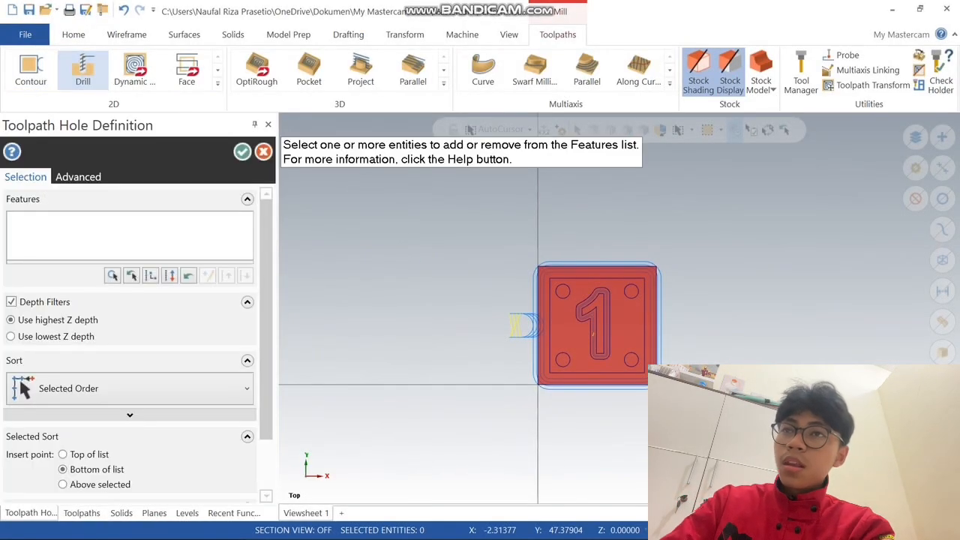
scroll(612, 314, "up", 2)
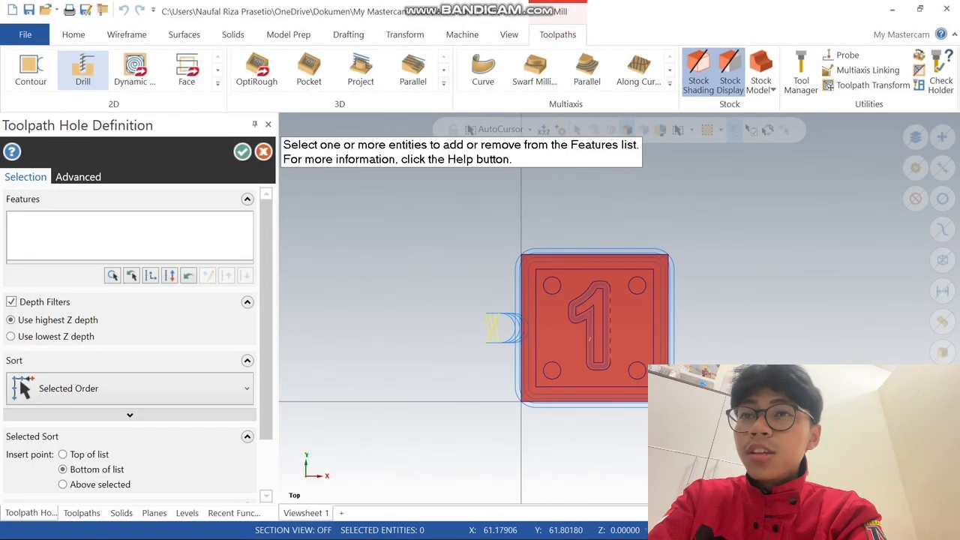
left_click(553, 287)
left_click(552, 369)
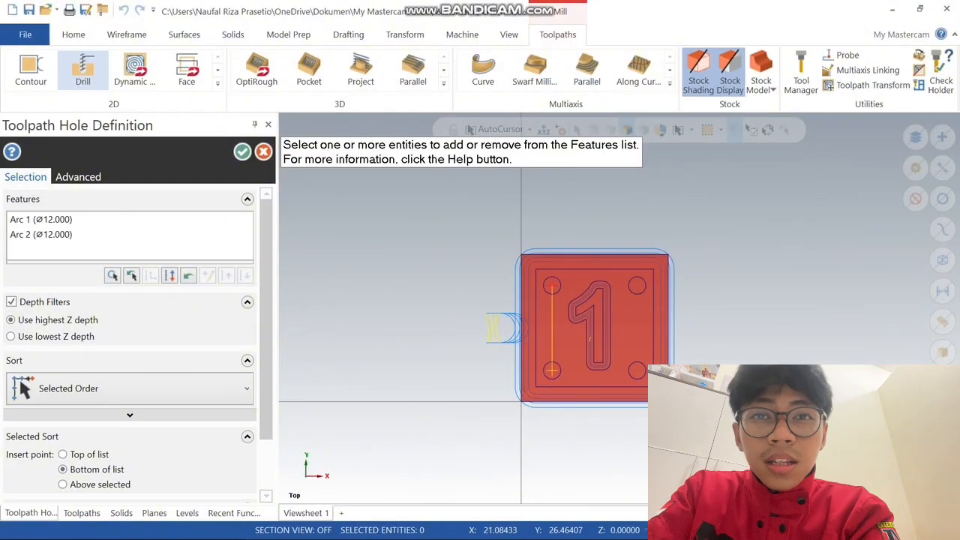
left_click(637, 369)
left_click(637, 286)
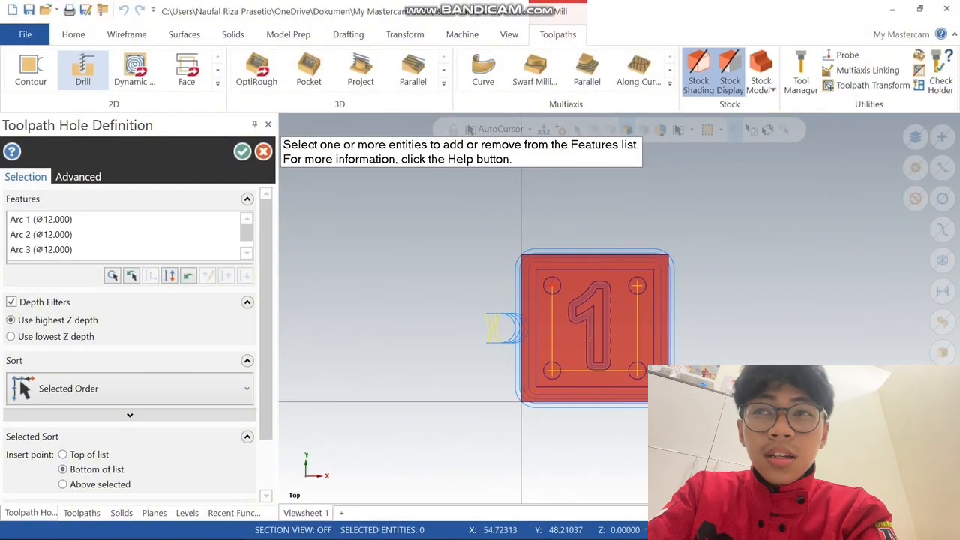
scroll(127, 323, "down", 2)
scroll(128, 323, "up", 2)
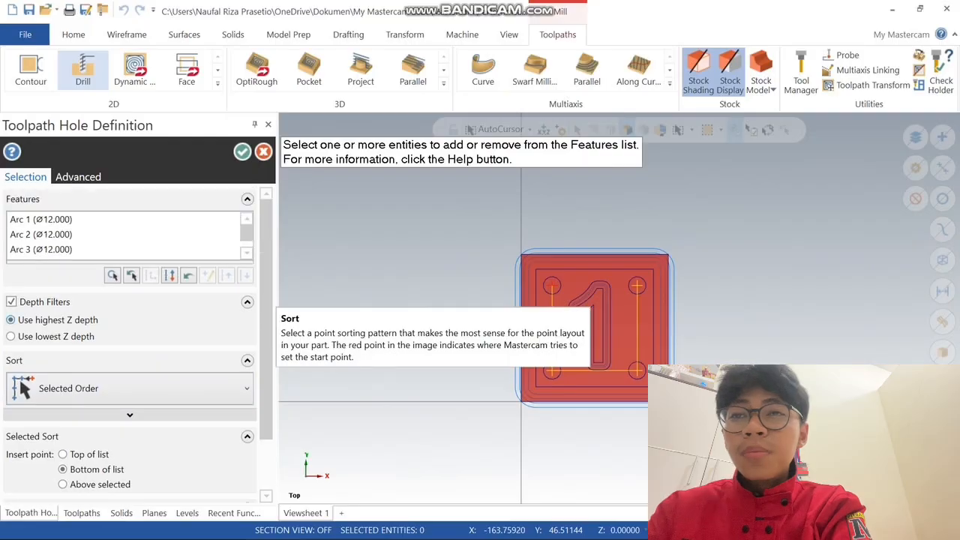
left_click(241, 151)
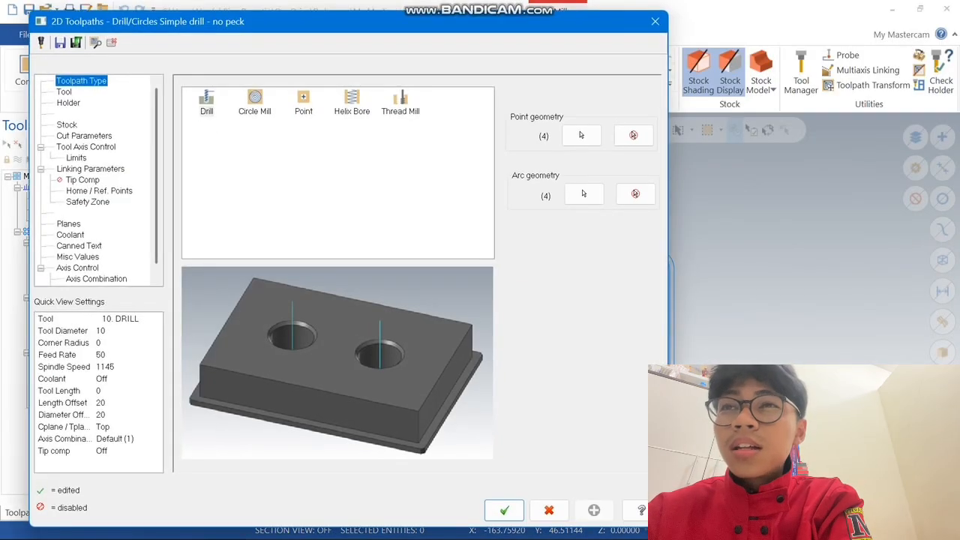
Keep the Drill toolpath type and assign the NC SPOT DRILL - 12 tool from the library
left_click(206, 102)
left_click(65, 92)
left_click(219, 336)
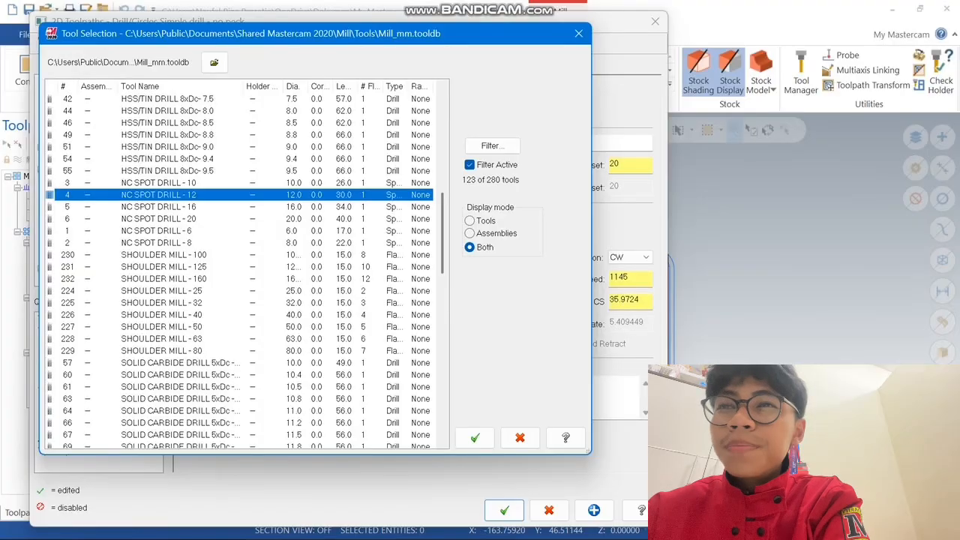
left_click(475, 437)
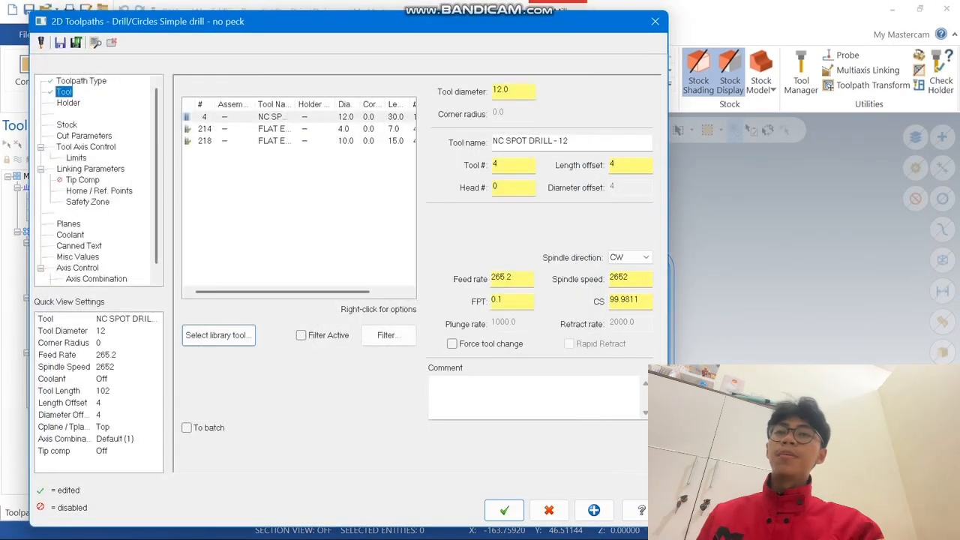
Set the spot drill's feed rate to 70 and its spindle speed to 1000
type("70")
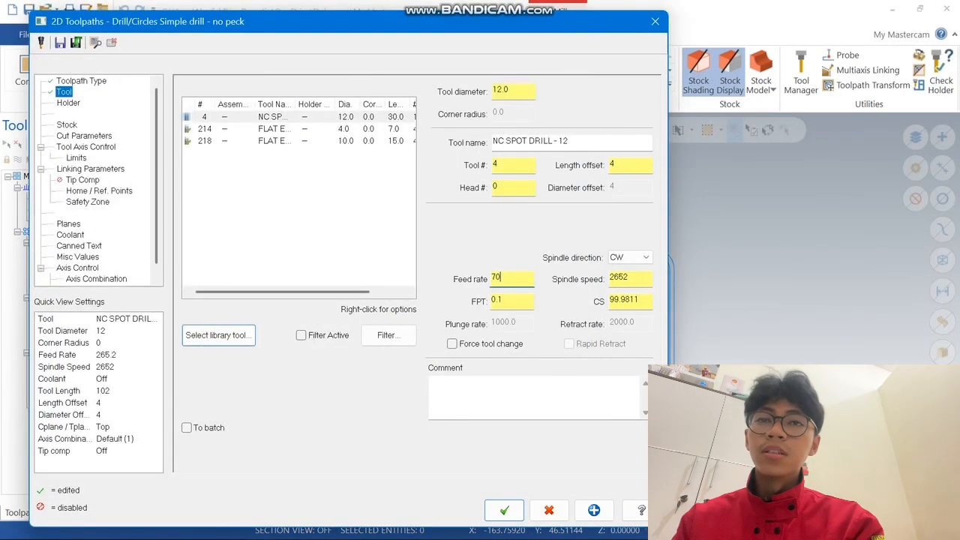
key("Return")
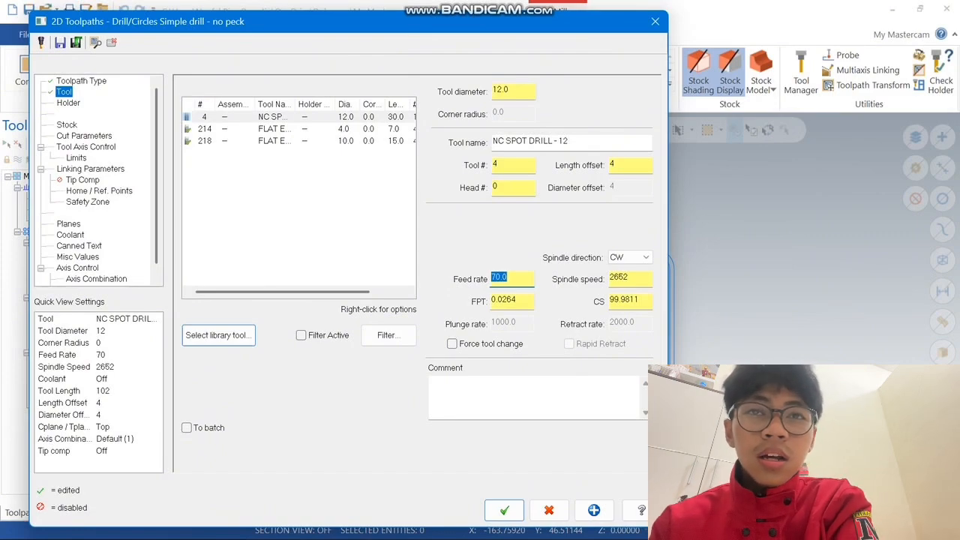
key("Tab")
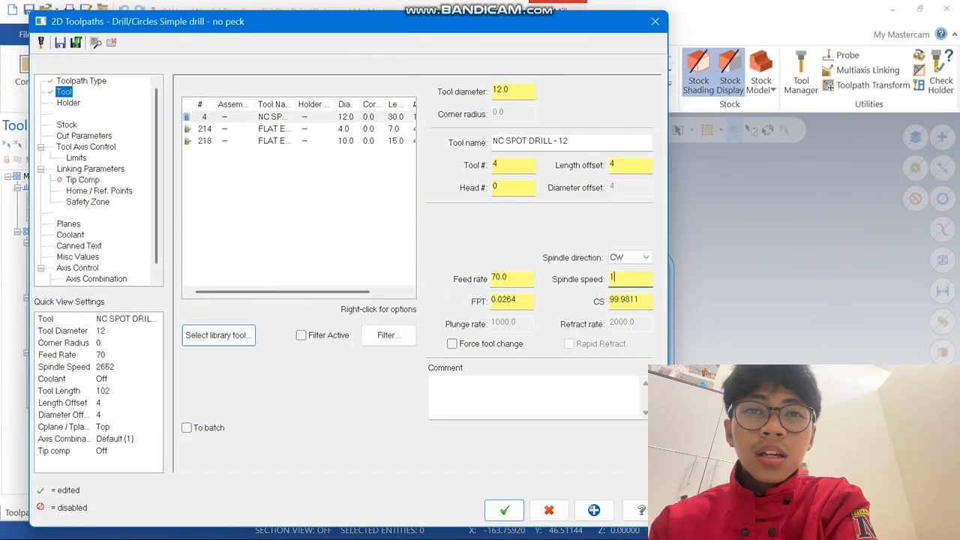
type("1000")
key("Return")
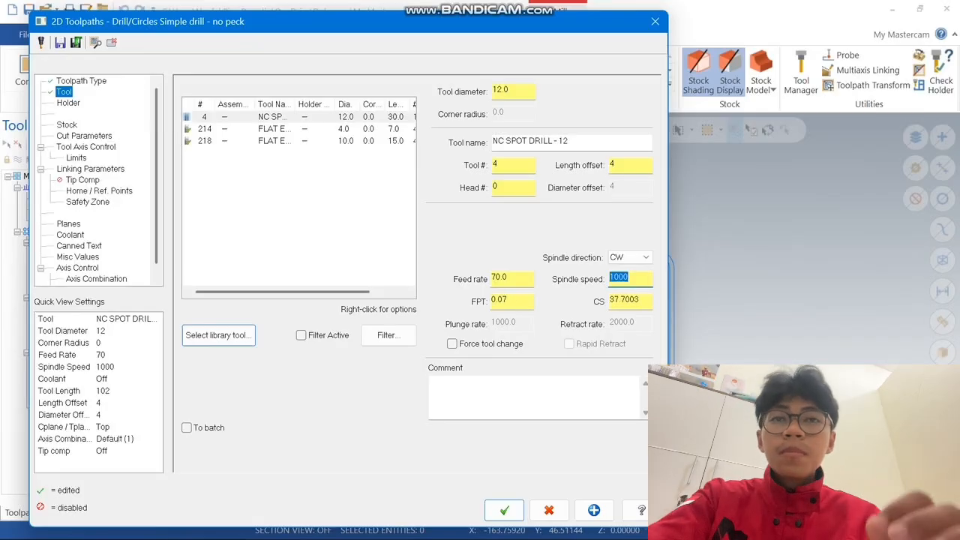
Set the spot drill's tool number to 1 and its feed per tooth to 0.035
double_click(495, 163)
type("1")
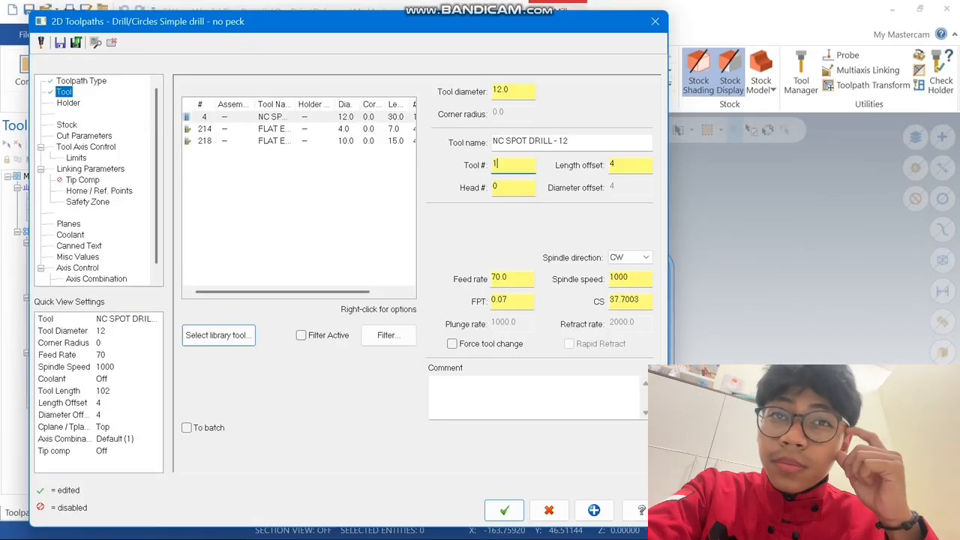
key("Tab")
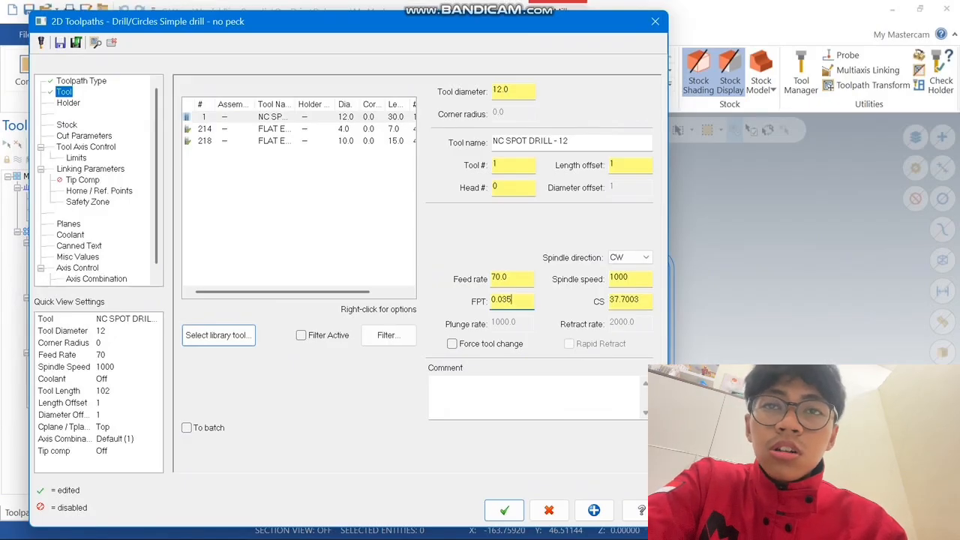
key("Return")
Check the spot drill's holder and keep Drill/Counterbore as the drilling cycle in the cut parameters
left_click(68, 103)
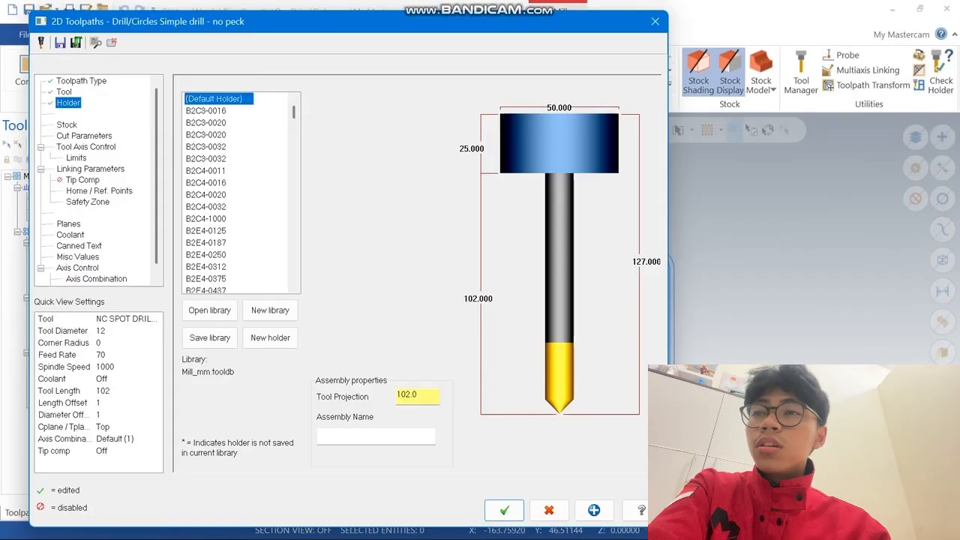
left_click(84, 136)
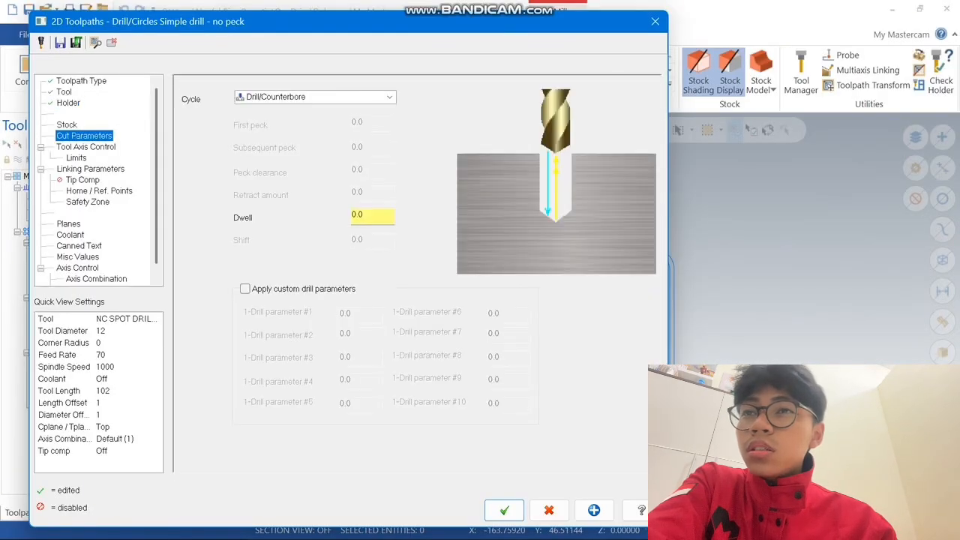
left_click(315, 97)
left_click(276, 110)
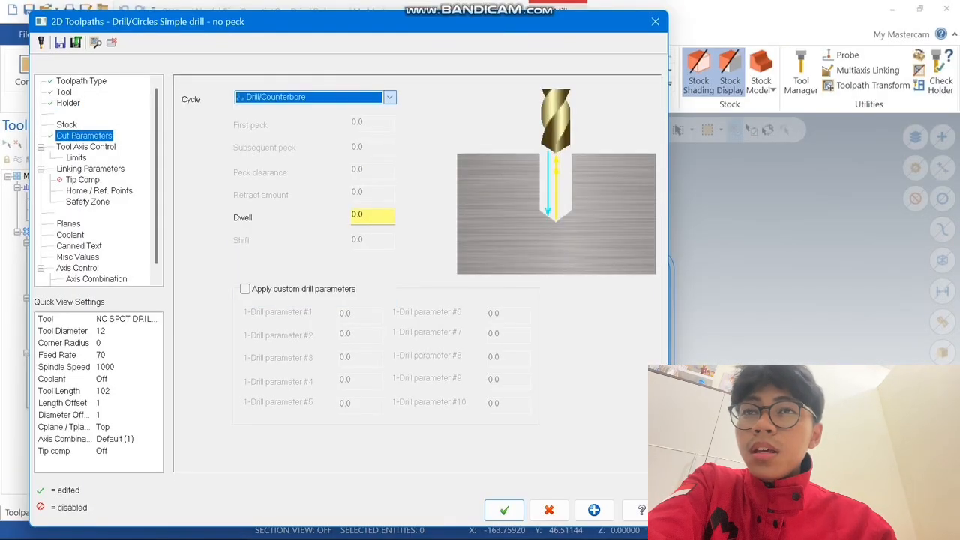
In the linking parameters, enable clearance at 50 and set retract to 2, both as absolute values
left_click(91, 169)
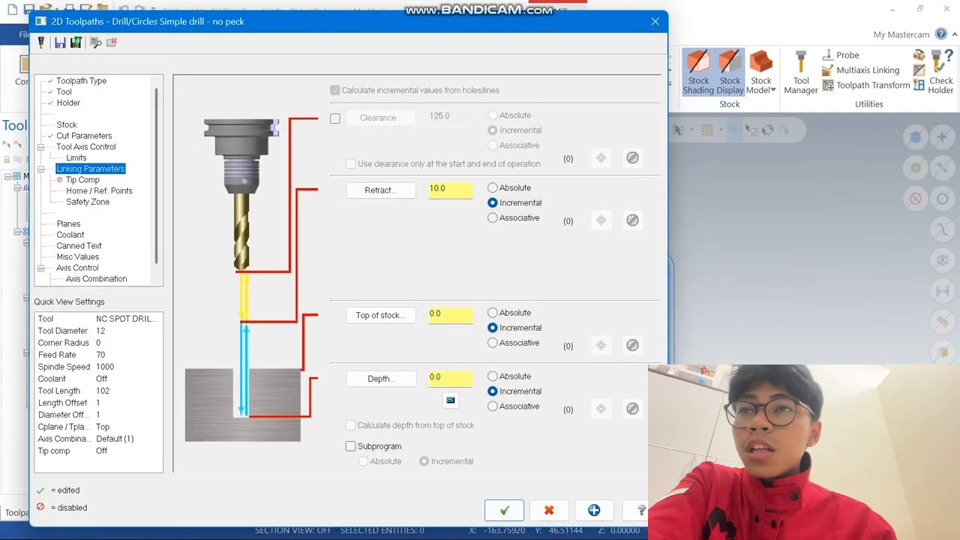
left_click(336, 119)
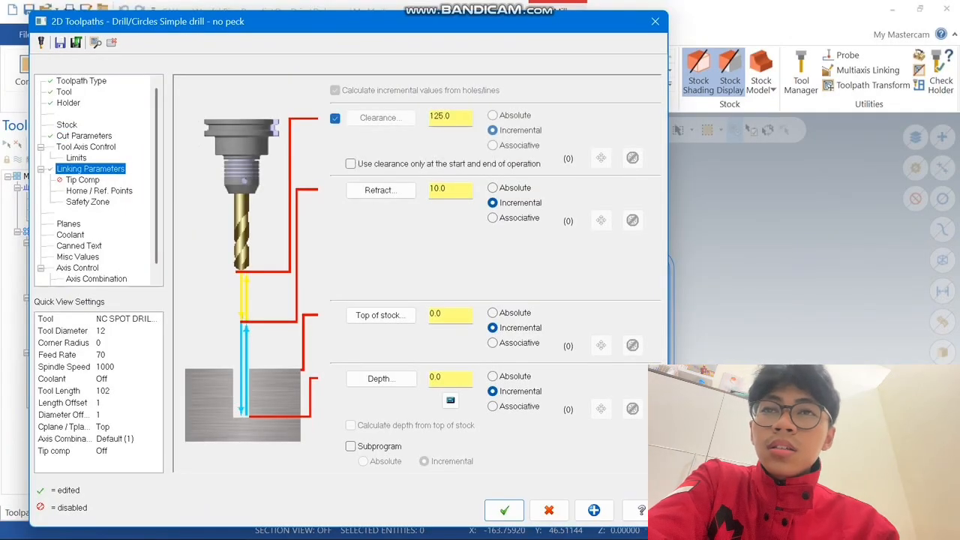
left_click_drag(452, 116, 412, 117)
type("50")
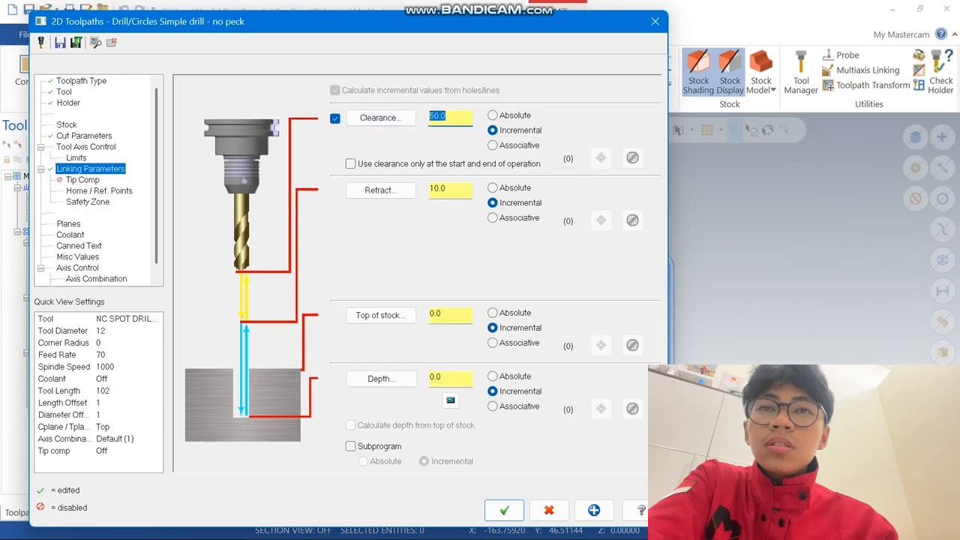
left_click_drag(451, 189, 421, 190)
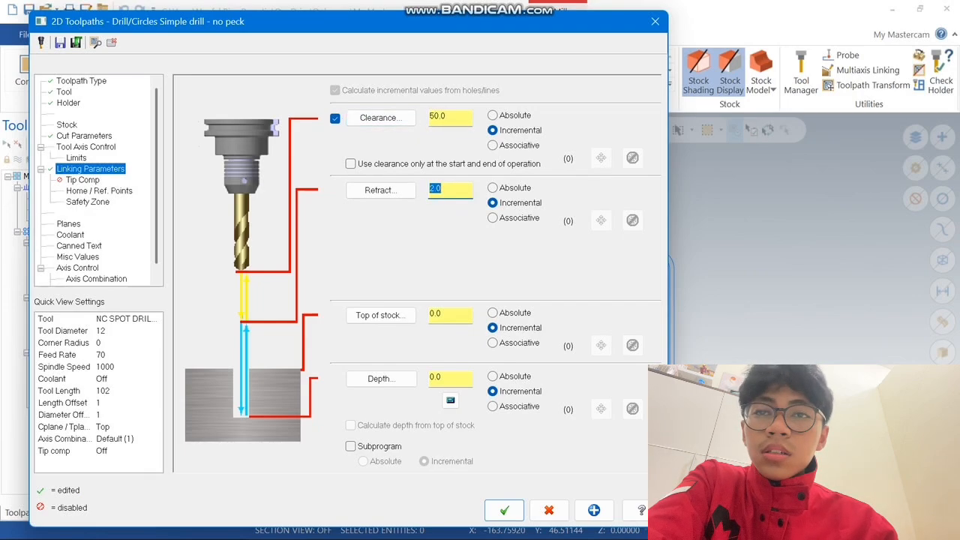
left_click(493, 189)
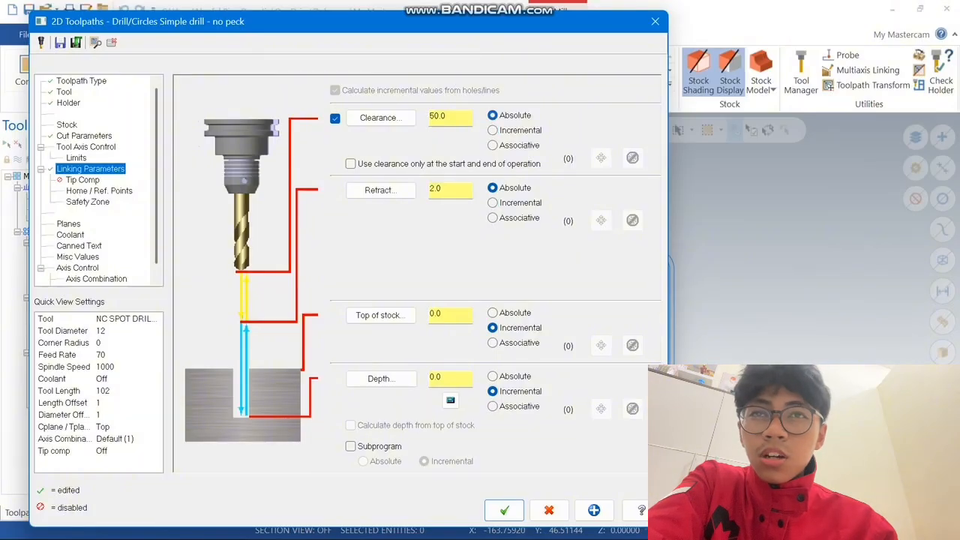
Set the spot drilling depth to -10 as an absolute value and generate the toolpath
left_click_drag(448, 378, 413, 378)
type("-10")
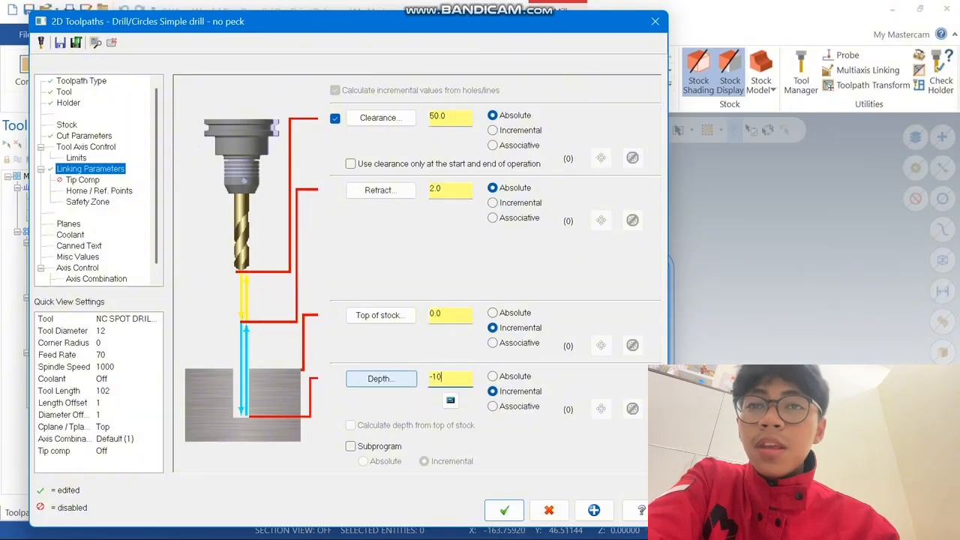
key("Return")
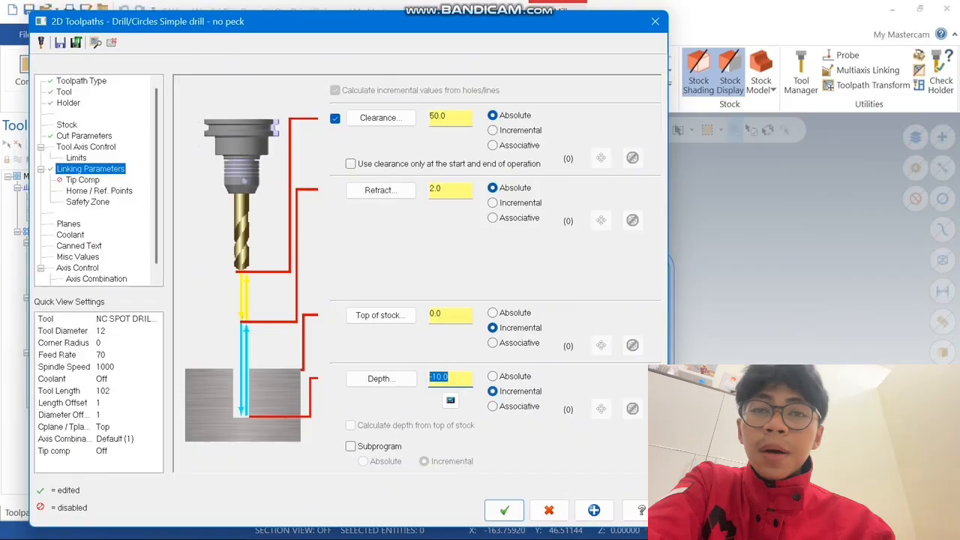
left_click(493, 376)
left_click(504, 510)
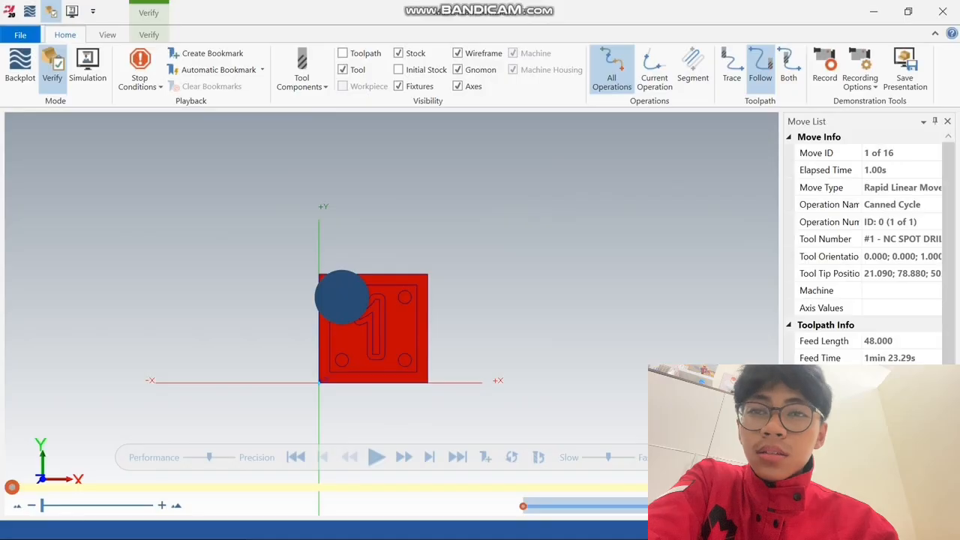
Verify the spot drilling toolpath by running its cutting simulation in a closer 3D view
left_click(376, 457)
mouse_move(428, 372)
middle_mouse_down()
mouse_move(417, 322)
mouse_move(419, 373)
mouse_move(407, 304)
mouse_move(418, 370)
middle_mouse_up()
scroll(419, 373, "up", 5)
Start a second Drill toolpath in the Top view and select the four corner circles as its hole features
right_click(545, 265)
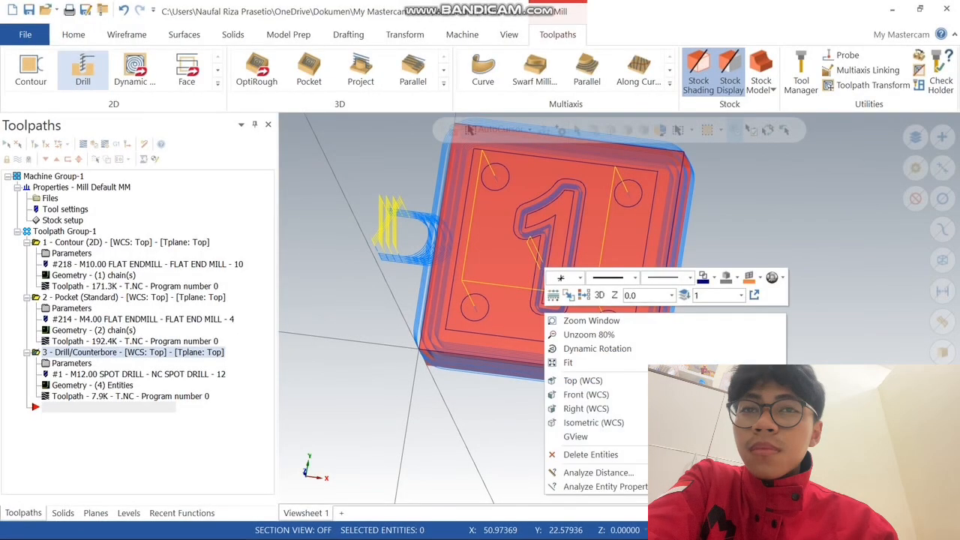
left_click(579, 381)
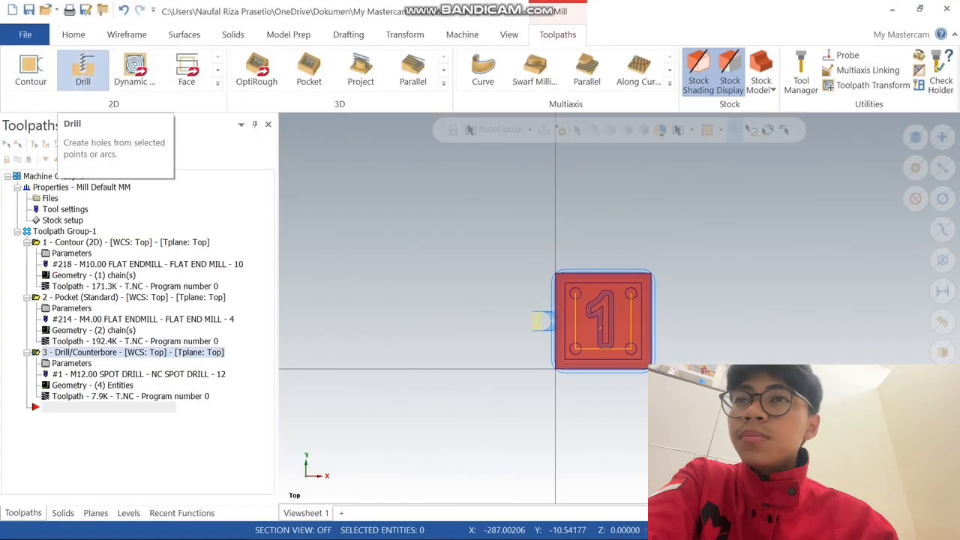
left_click(82, 69)
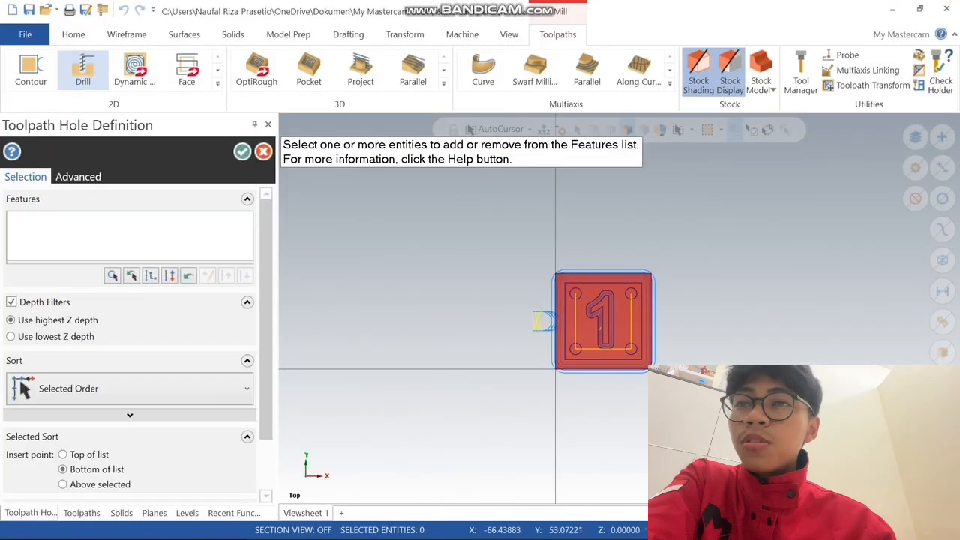
scroll(698, 340, "up", 8)
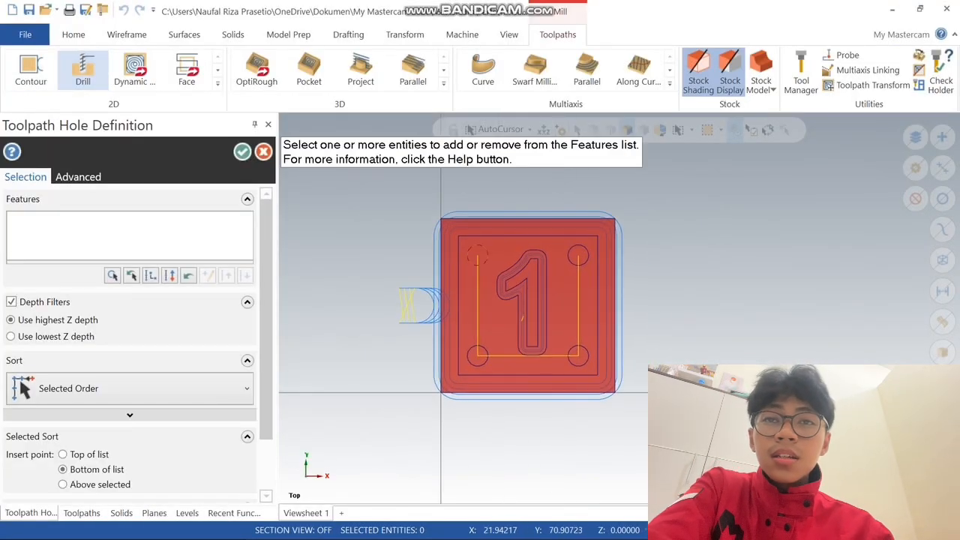
left_click(475, 266)
left_click(479, 348)
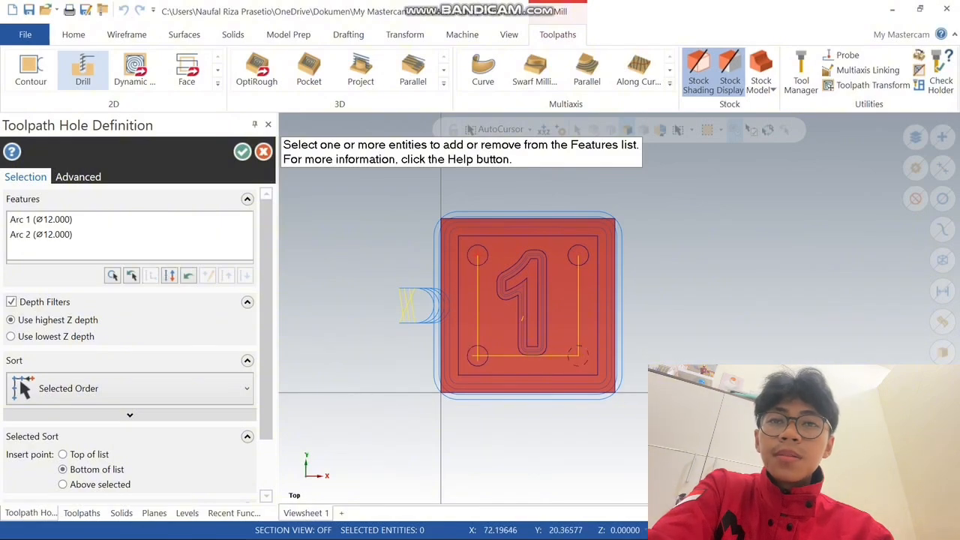
left_click(579, 351)
left_click(577, 257)
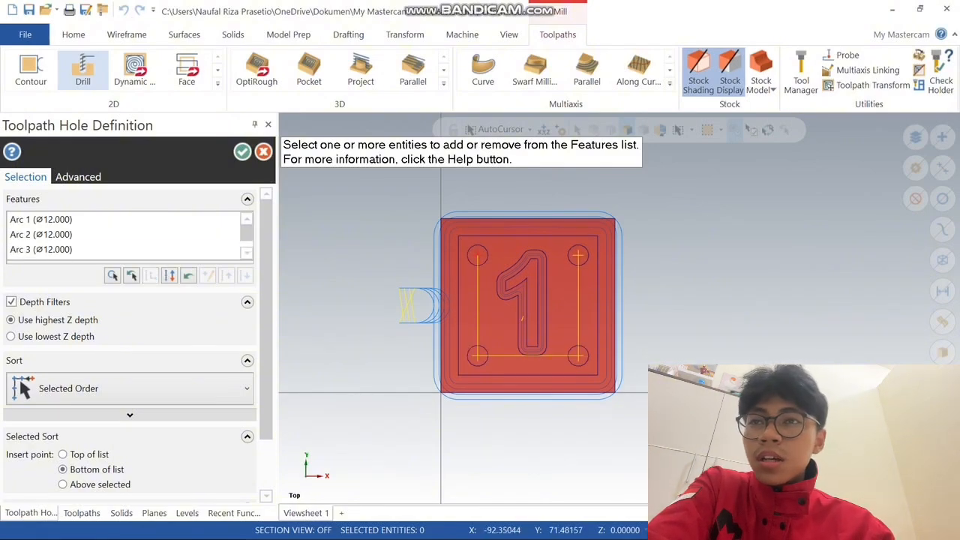
left_click(242, 151)
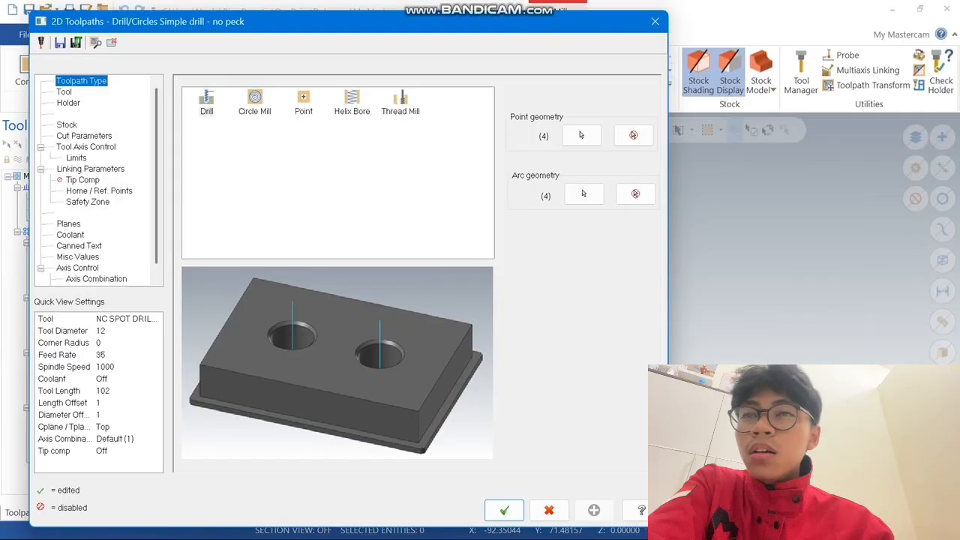
Keep the Drill toolpath type and assign the HSS/TIN DRILL 8xDc- 12.0 tool from the library
left_click(254, 102)
left_click(206, 103)
left_click(63, 91)
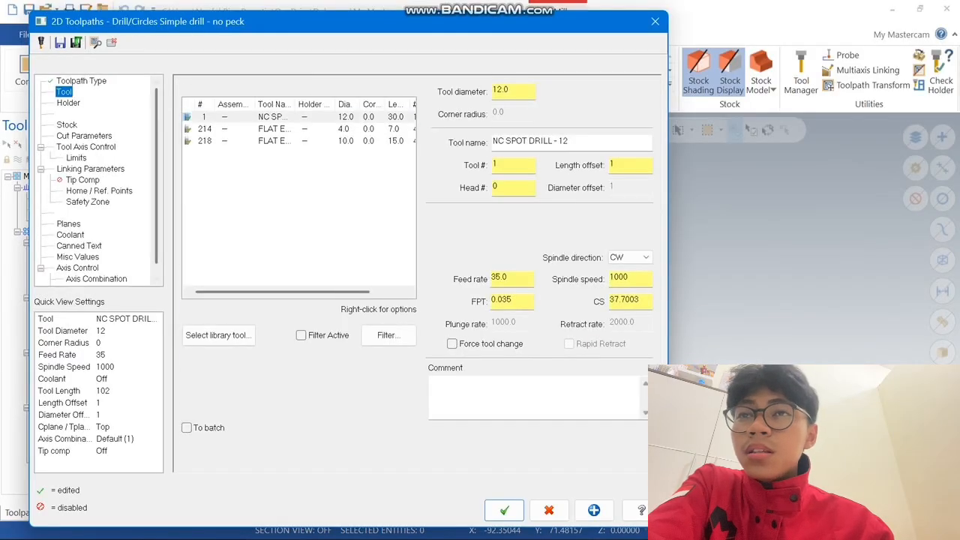
left_click(218, 334)
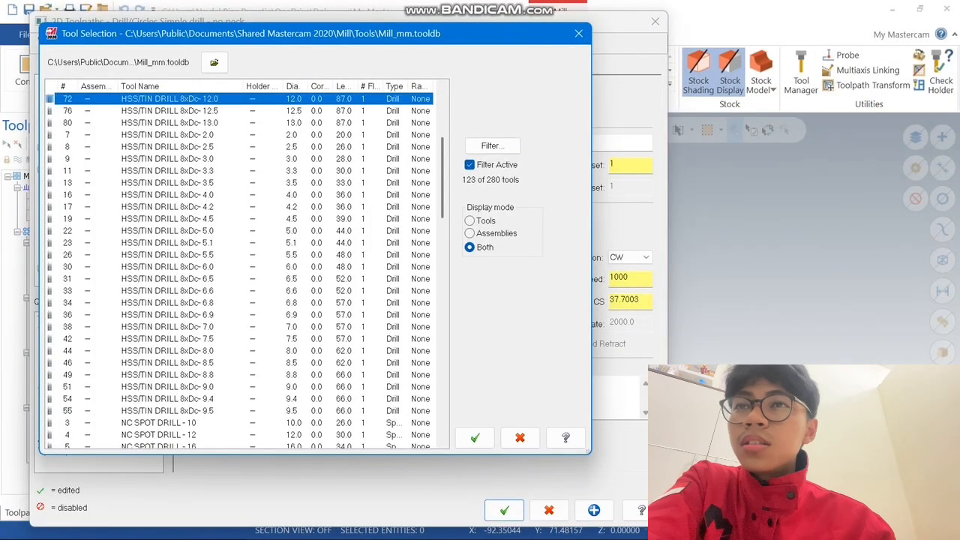
left_click(475, 437)
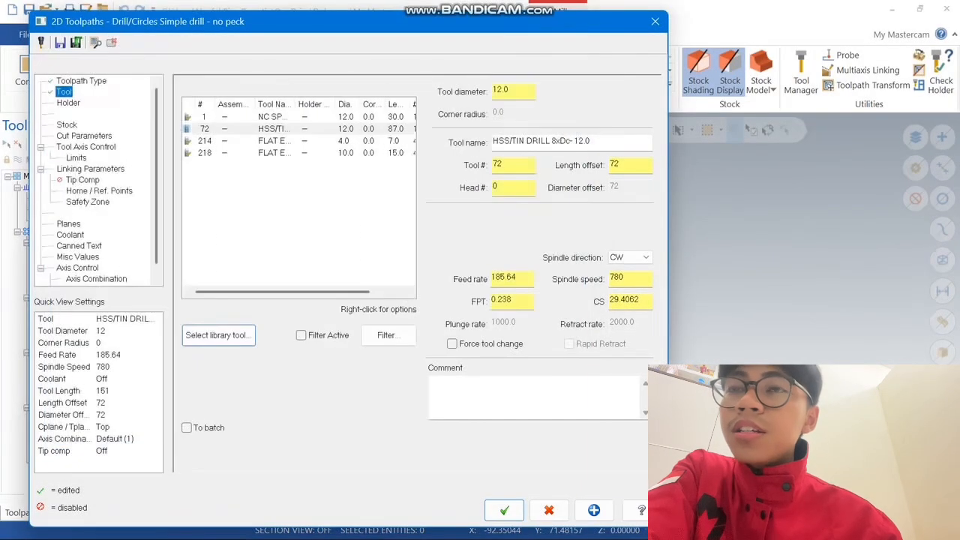
Edit the HSS/TIN drill's geometry to a cutting length of 50 and finalize the tool
double_click(275, 129)
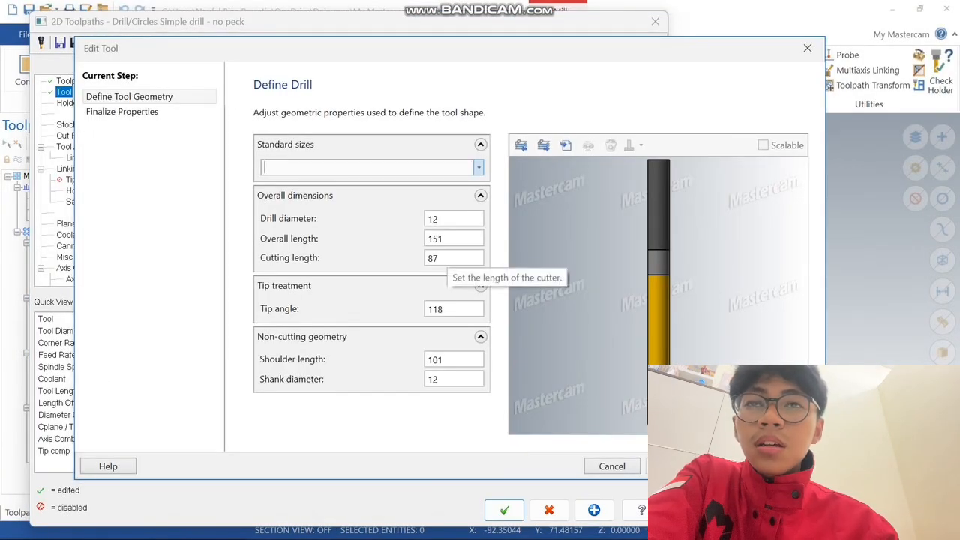
double_click(443, 257)
type("50")
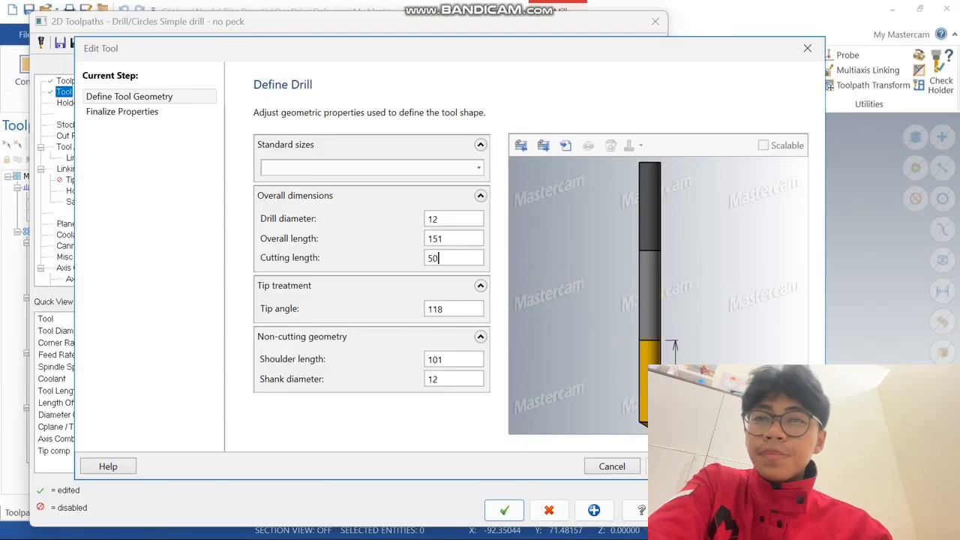
left_click(123, 111)
left_click(791, 466)
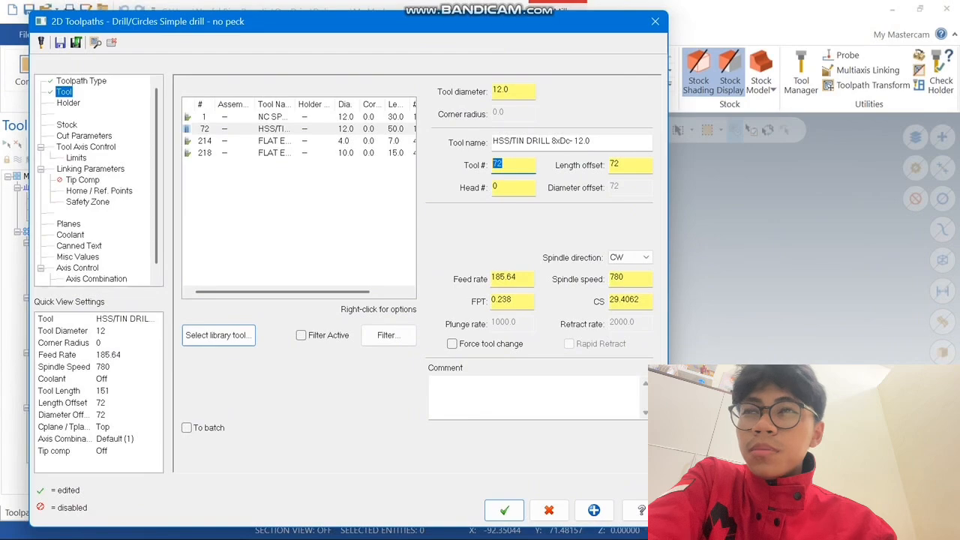
Set the HSS/TIN drill's tool number to 2, feed rate to 70 and spindle speed to 800
key("Tab")
key("Tab")
type("70")
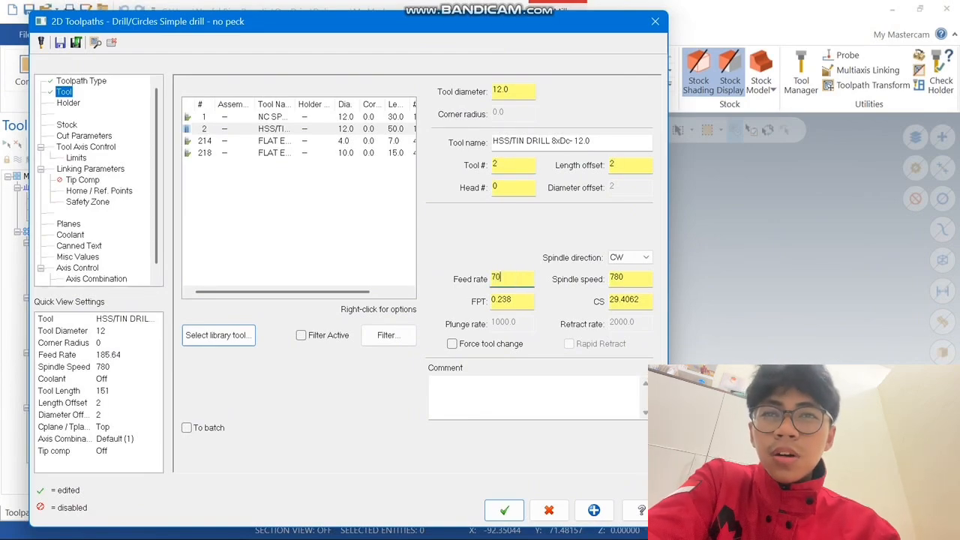
key("Tab")
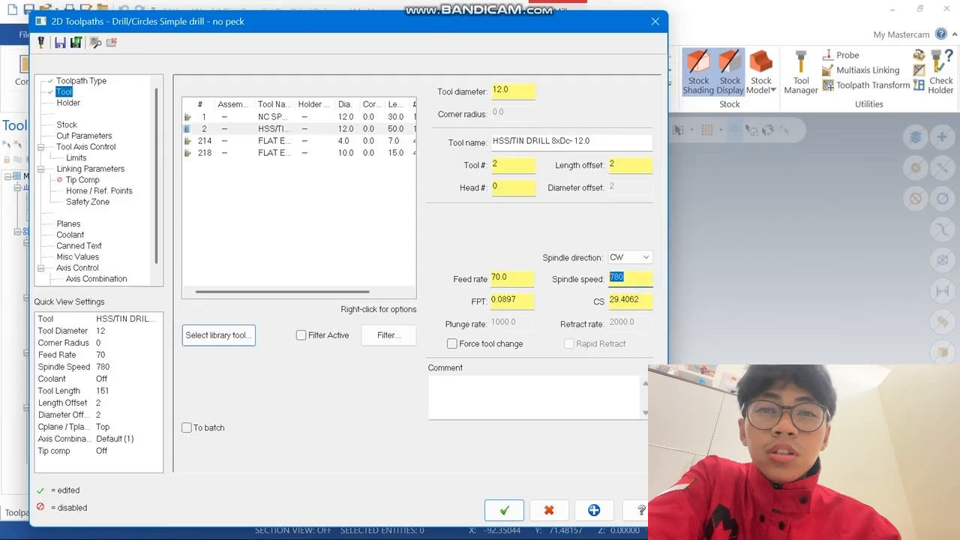
Choose Peck Drill as the second drilling operation's cycle in the cut parameters
left_click(84, 136)
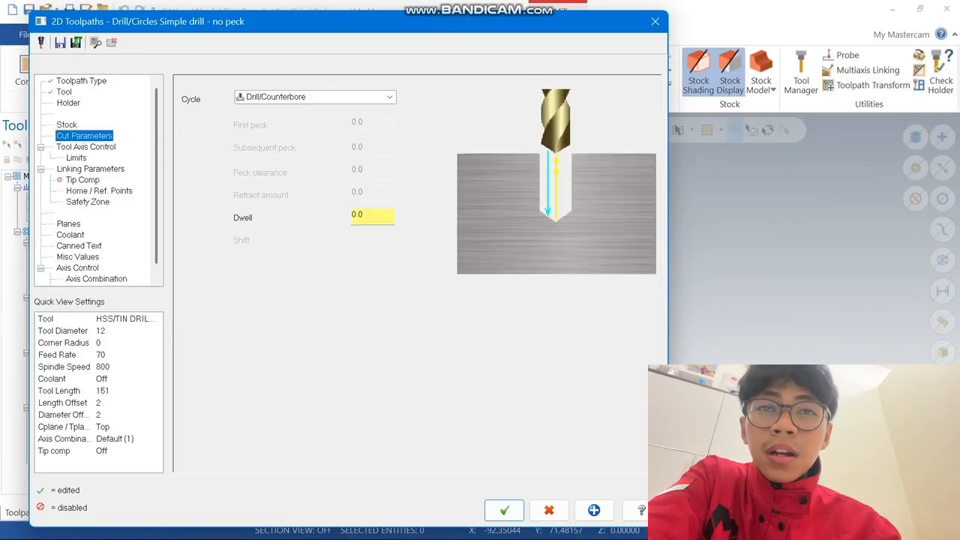
left_click(315, 97)
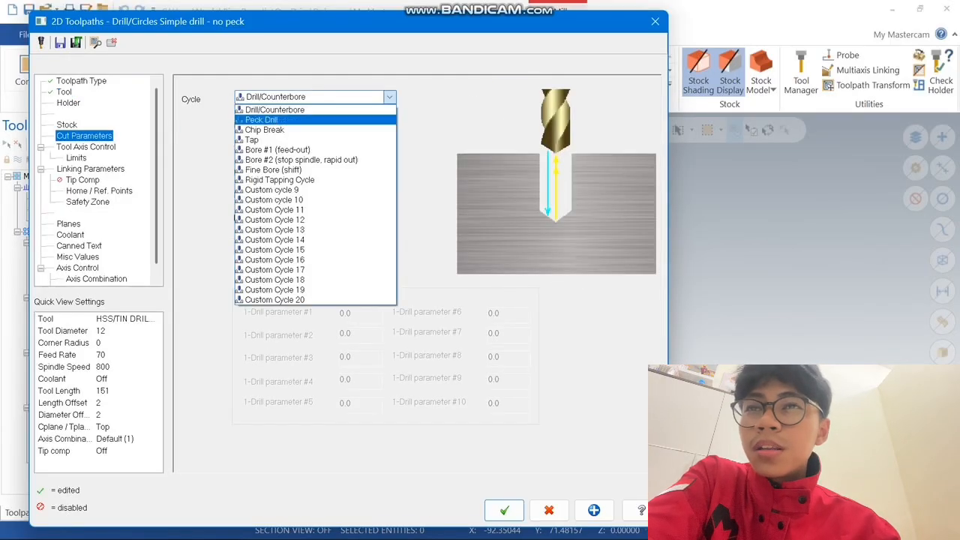
left_click(261, 120)
Set the peck drill's depth to -45 with top of stock as absolute, and generate the toolpath
left_click(90, 169)
left_click_drag(453, 378, 419, 378)
type("-")
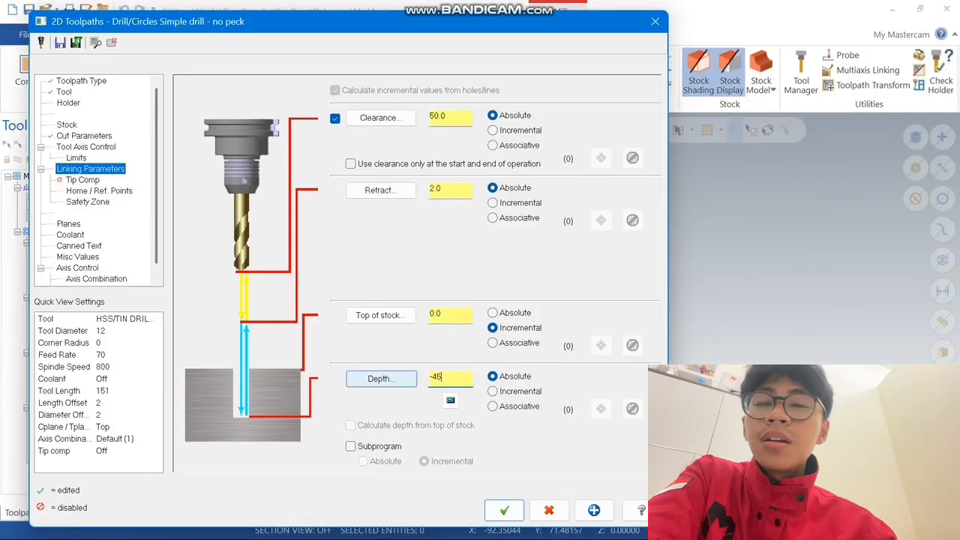
type("45")
key("Return")
left_click(492, 313)
left_click(504, 509)
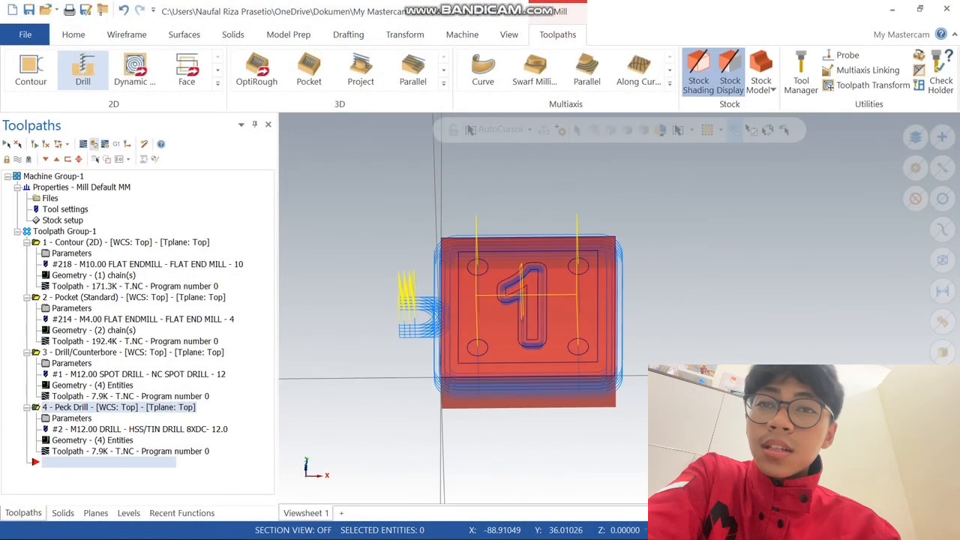
Simulate the peck drill operation on the stock in Verify, then close the simulator
left_click(93, 144)
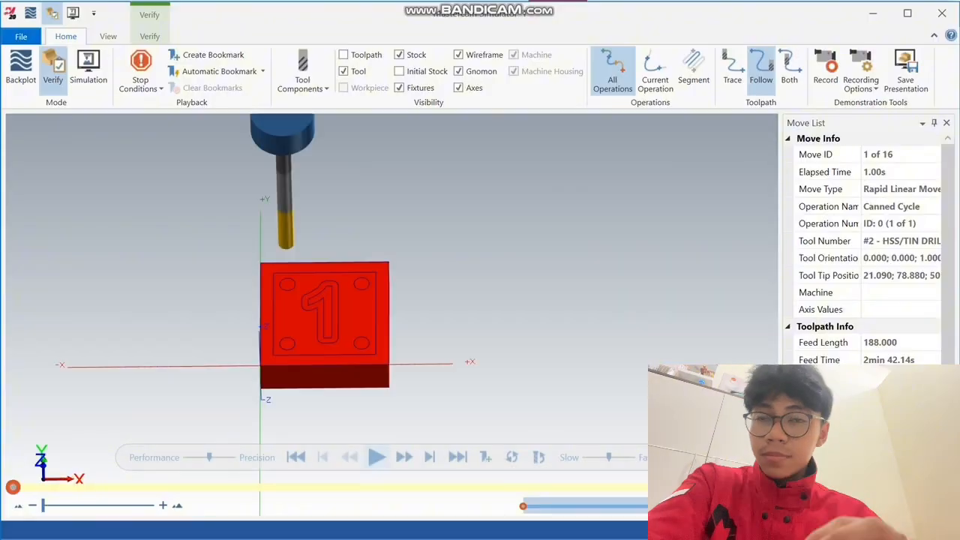
left_click(377, 456)
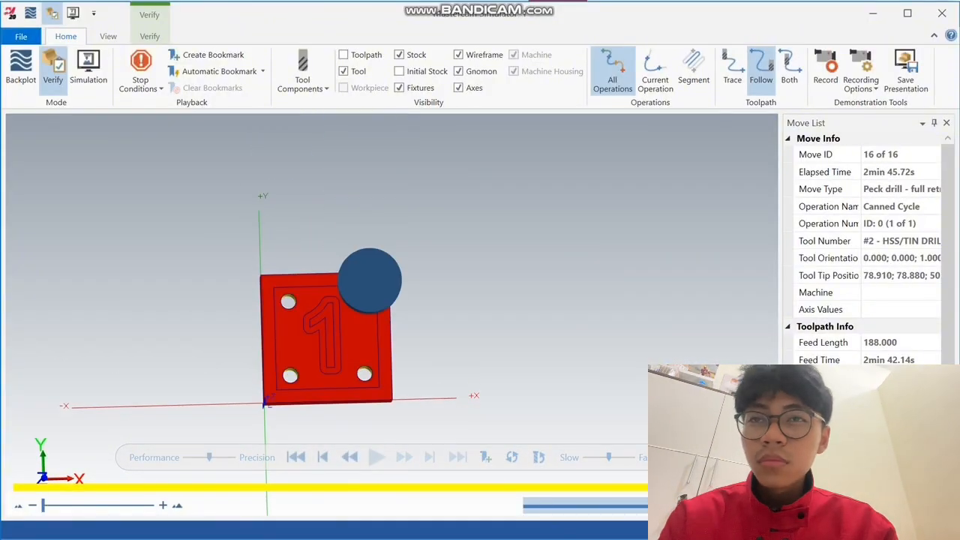
left_click(942, 13)
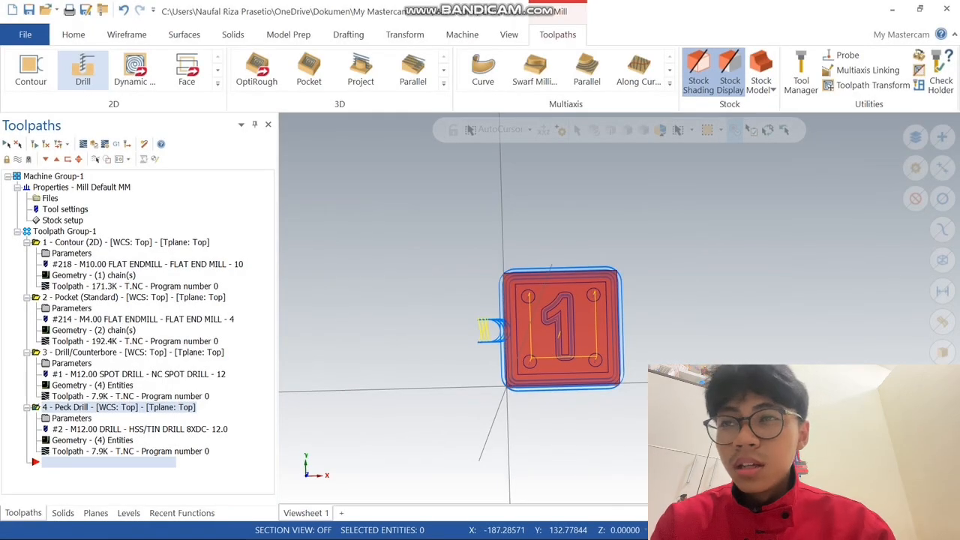
Simulate all four toolpath operations together in Verify and examine the machined plate from the Top (WCS) view
scroll(630, 237, "down", 2)
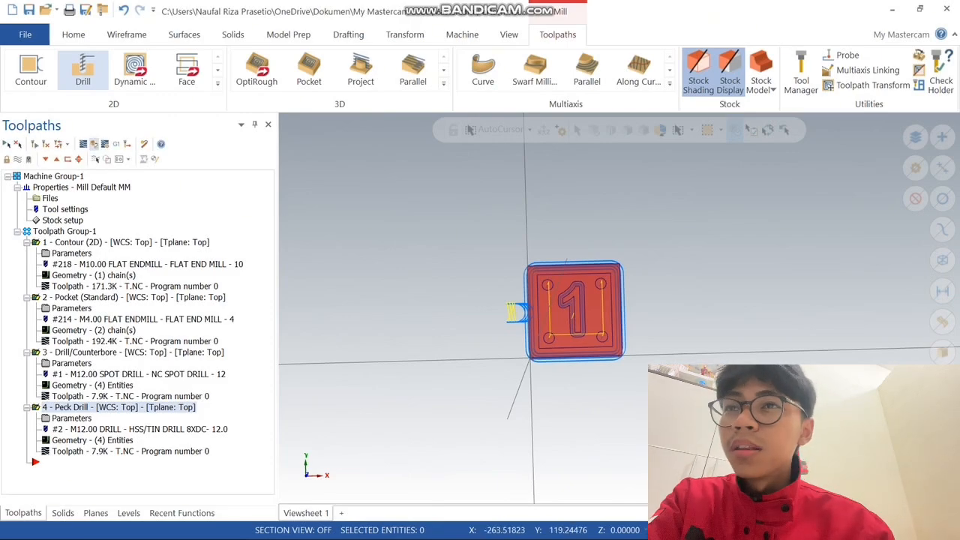
left_click(94, 144)
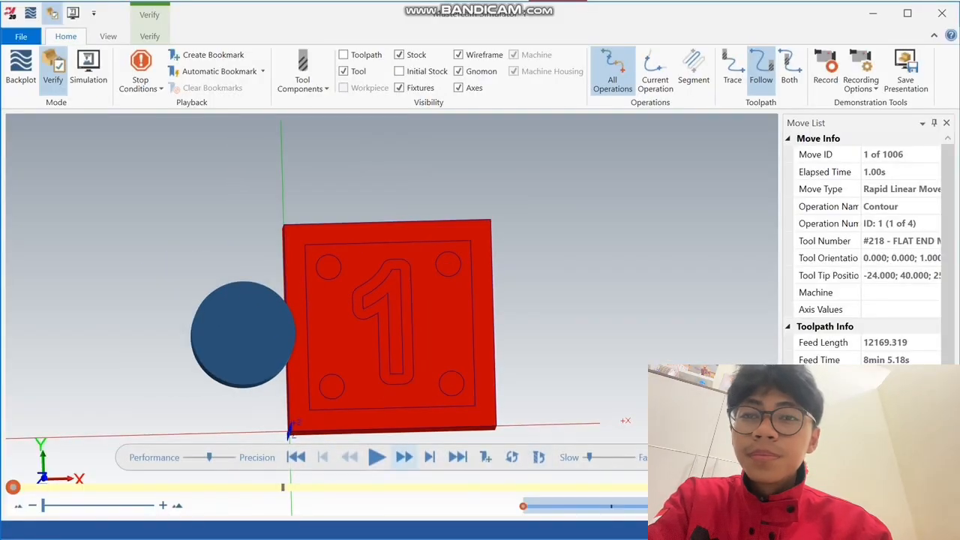
left_click(376, 457)
middle_click_drag(494, 386, 469, 309)
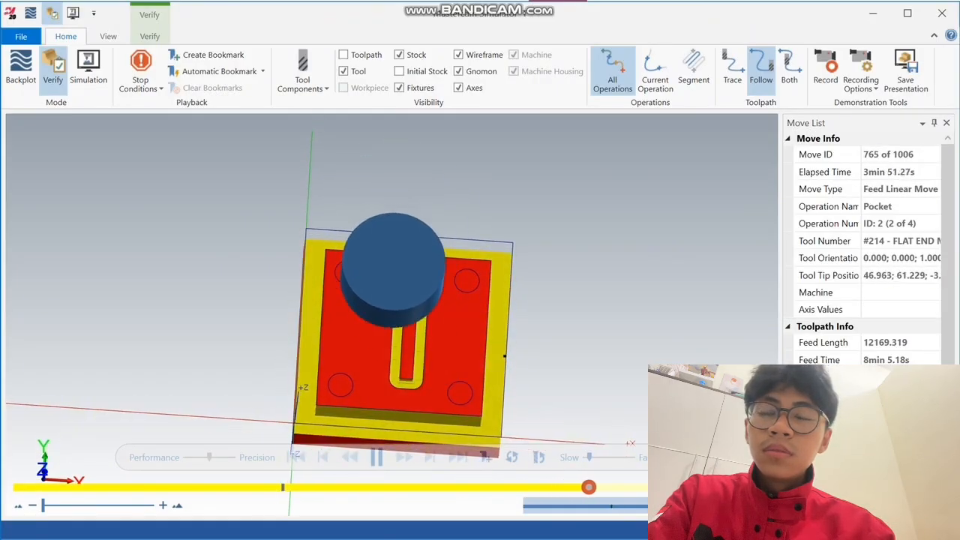
right_click(511, 367)
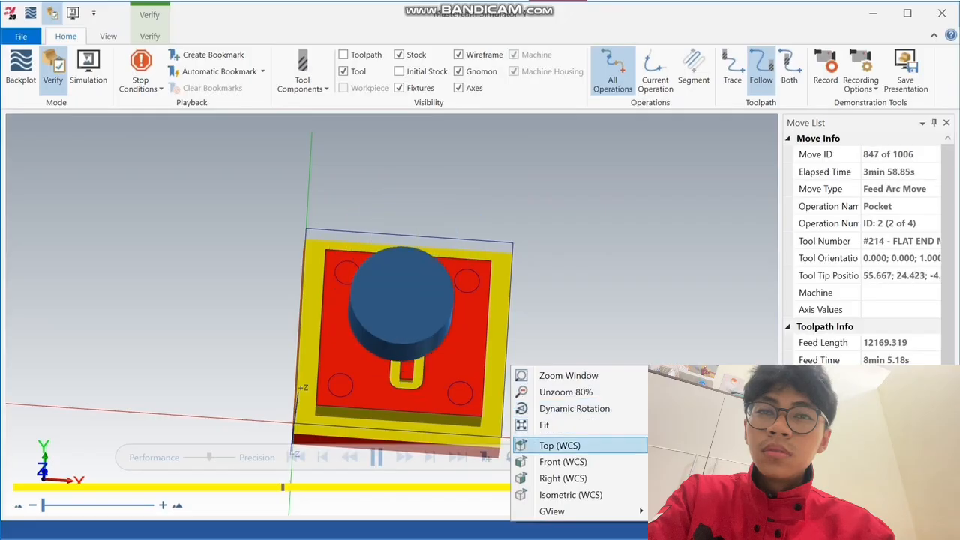
left_click(525, 425)
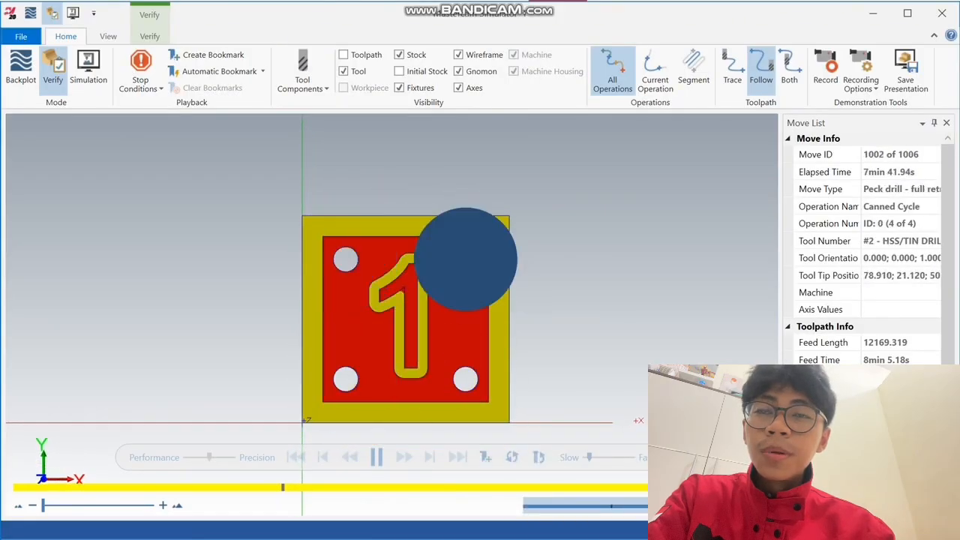
mouse_move(420, 322)
middle_mouse_down()
mouse_move(414, 251)
mouse_move(352, 312)
mouse_move(412, 321)
middle_mouse_up()
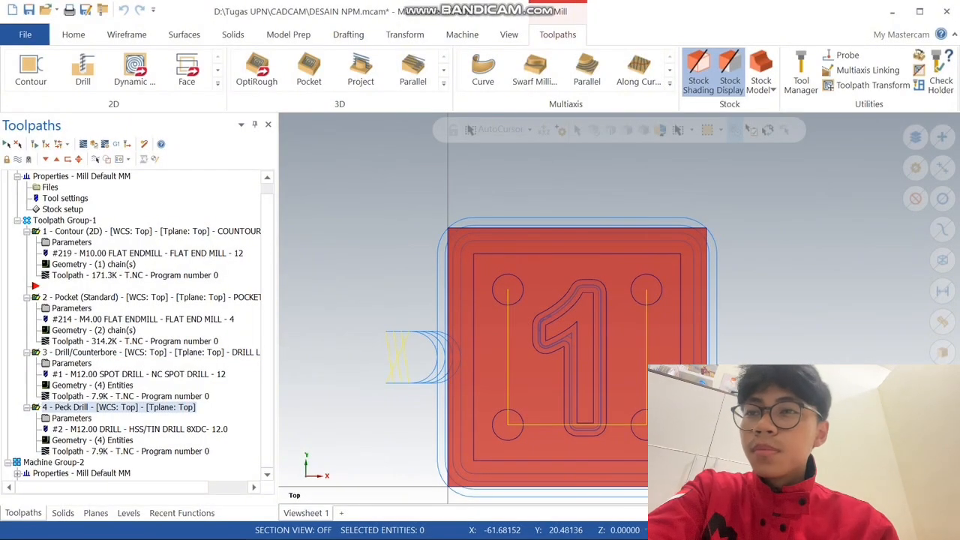
Post-process the operations to an NC file with the existing post settings and choose the CADCAM folder as its destination
left_click(117, 144)
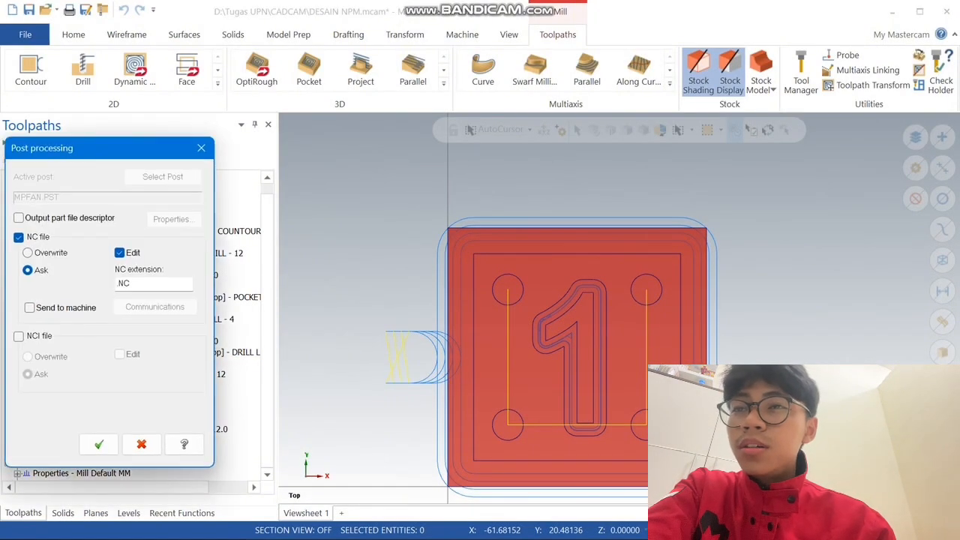
left_click(98, 444)
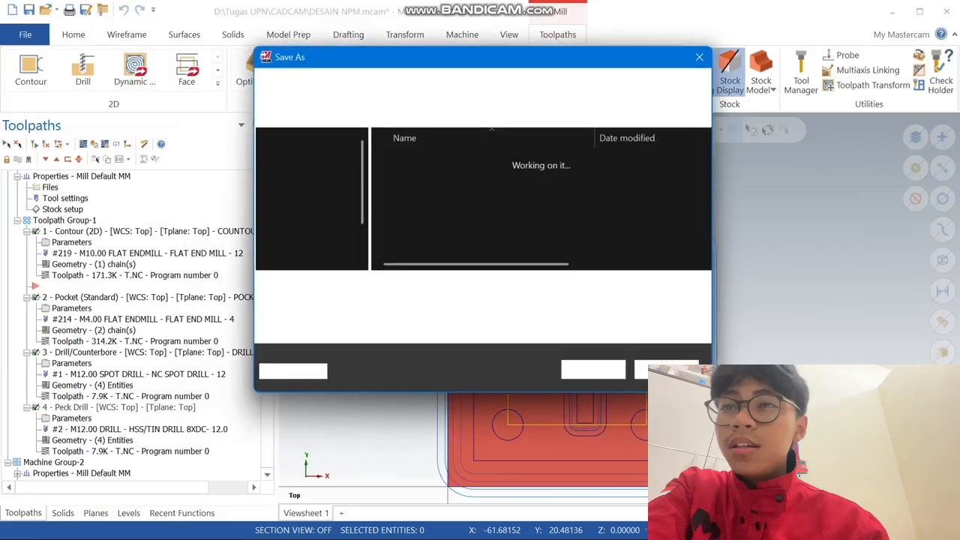
scroll(308, 211, "down", 6)
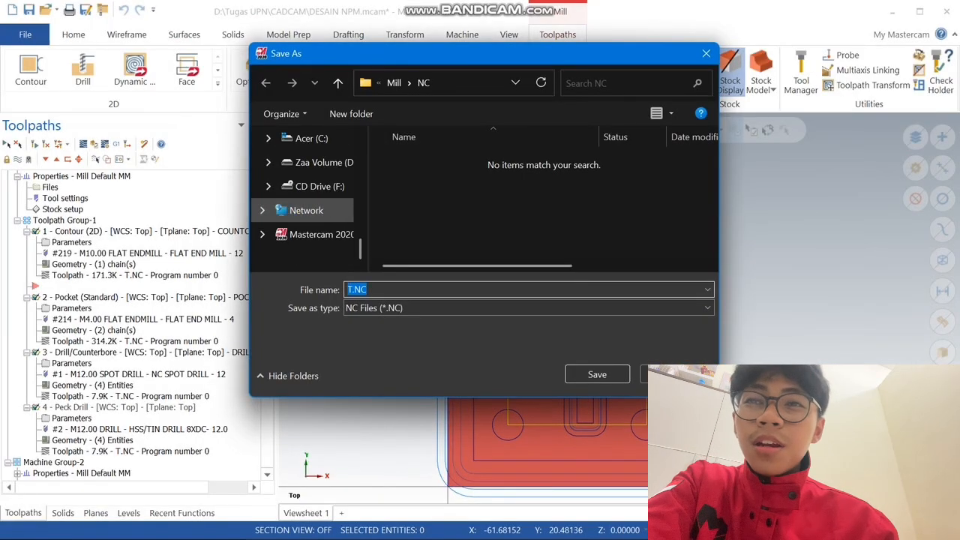
scroll(307, 211, "up", 3)
left_click(308, 234)
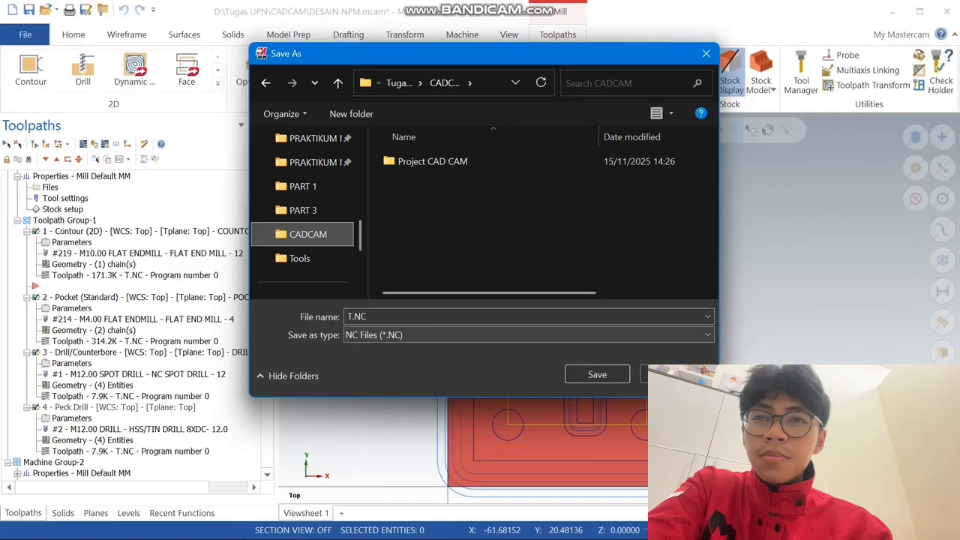
Name the NC file G CODE DESAIN NPM and save it
left_click(420, 316)
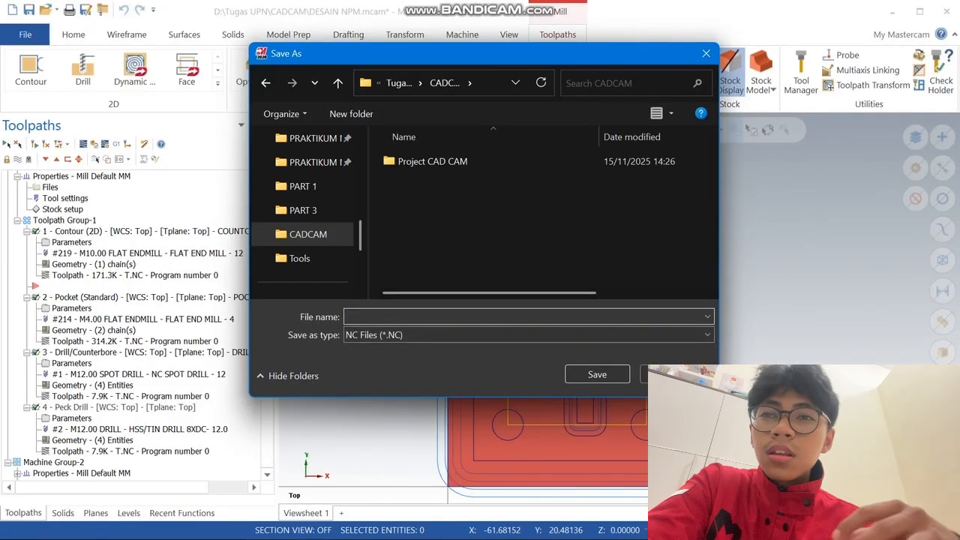
type("g code")
key("BackSpace")
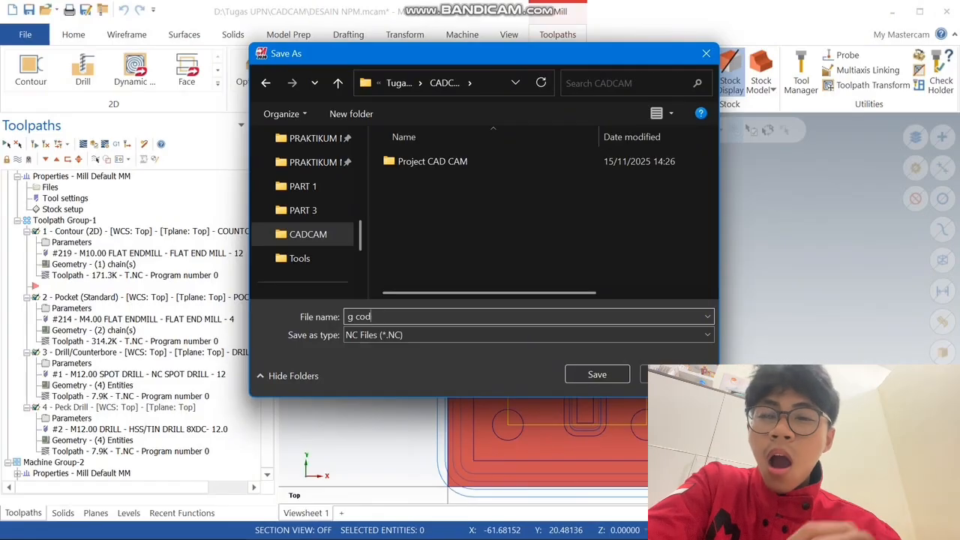
key("BackSpace")
key("BackSpace")
key("BackSpace")
type("G CODE DESAIN NPM")
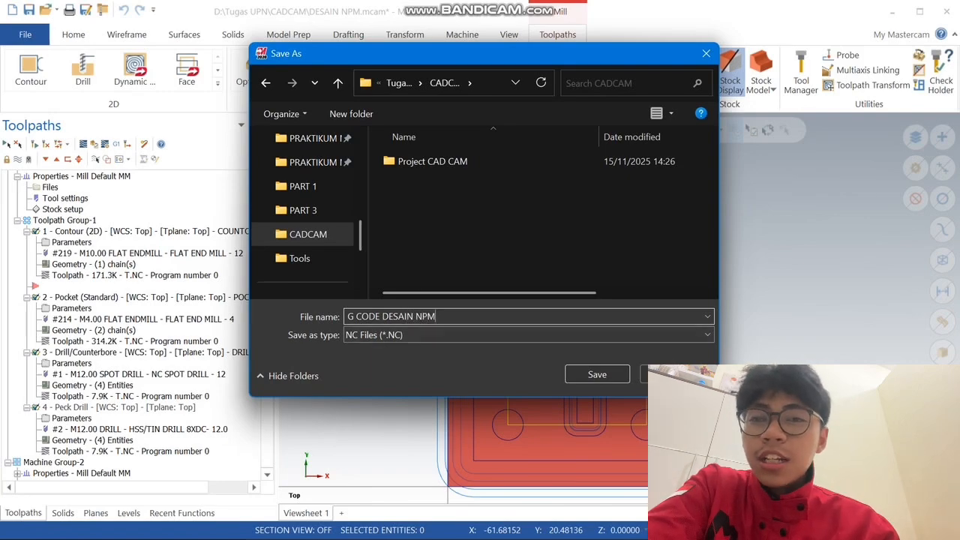
left_click(597, 375)
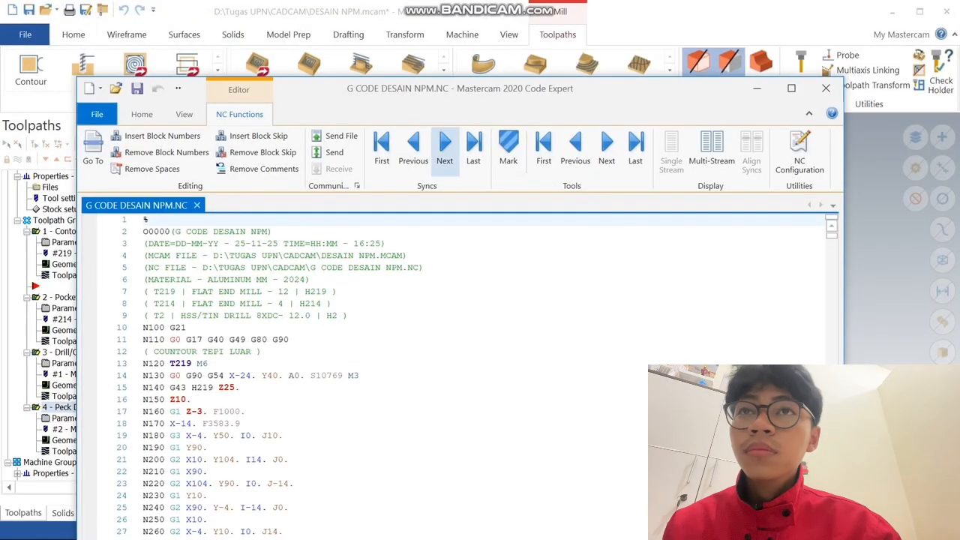
Maximize the Code Expert window and read through the generated G-code from the header through the machining blocks
left_click_drag(455, 91, 334, 53)
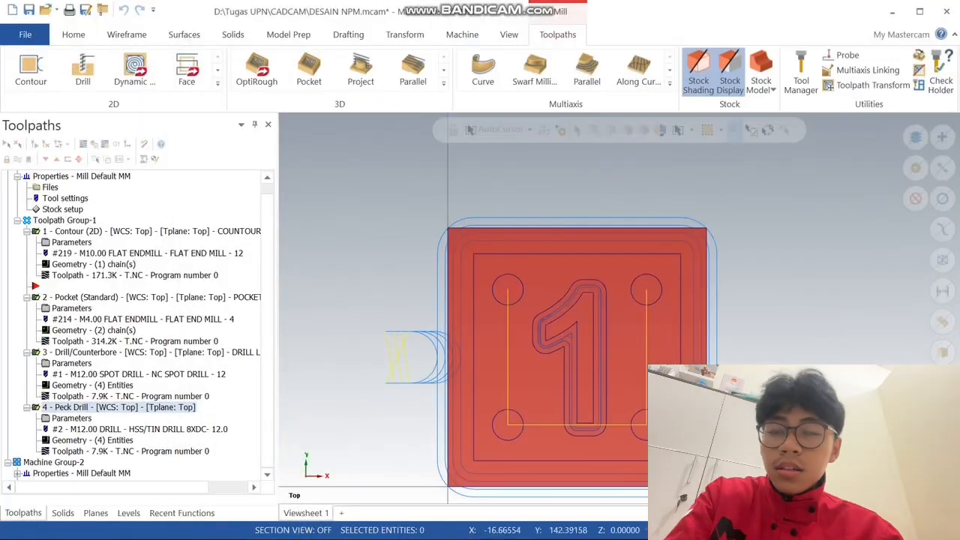
left_click_drag(729, 21, 302, 31)
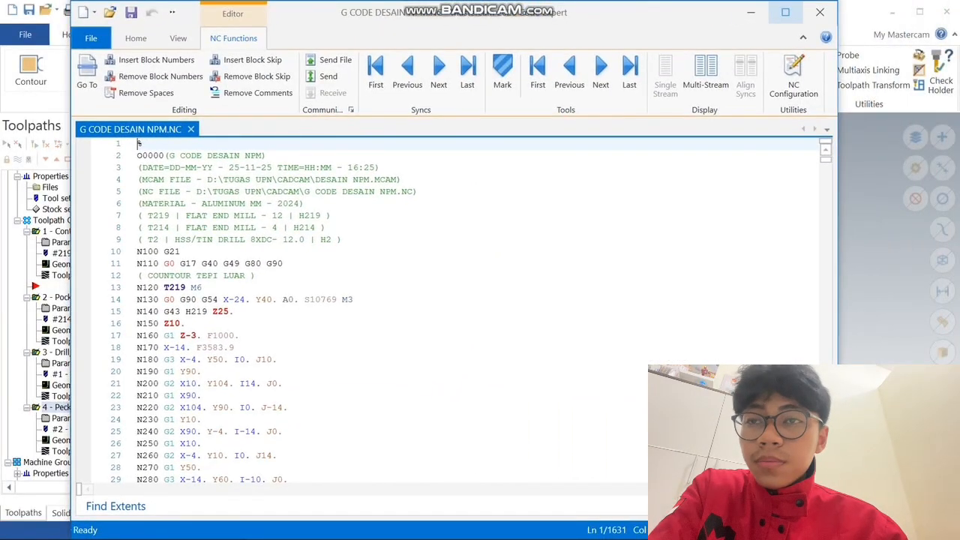
left_click(786, 12)
scroll(480, 311, "down", 16)
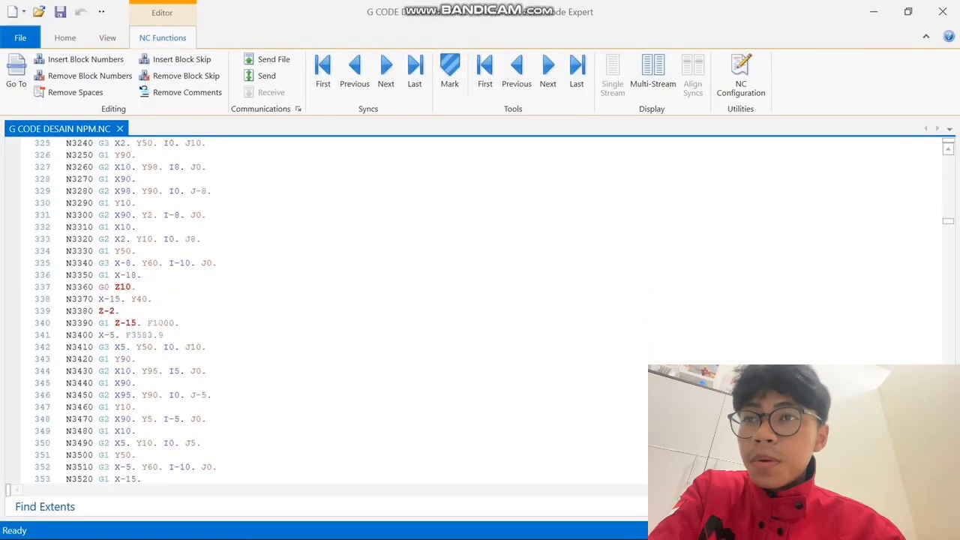
scroll(479, 310, "down", 20)
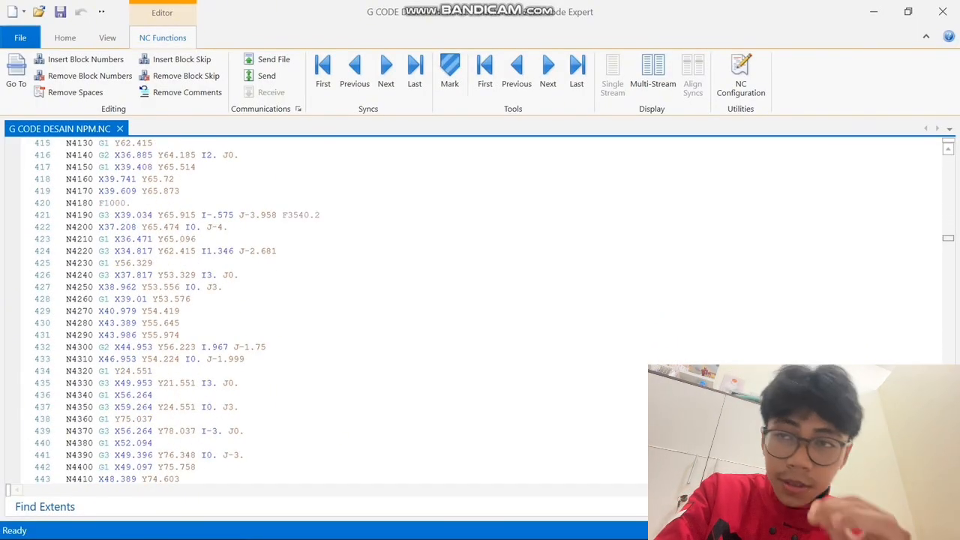
scroll(480, 311, "down", 20)
scroll(480, 310, "down", 20)
scroll(480, 310, "down", 20)
scroll(480, 310, "down", 20)
scroll(480, 310, "up", 20)
scroll(479, 310, "up", 20)
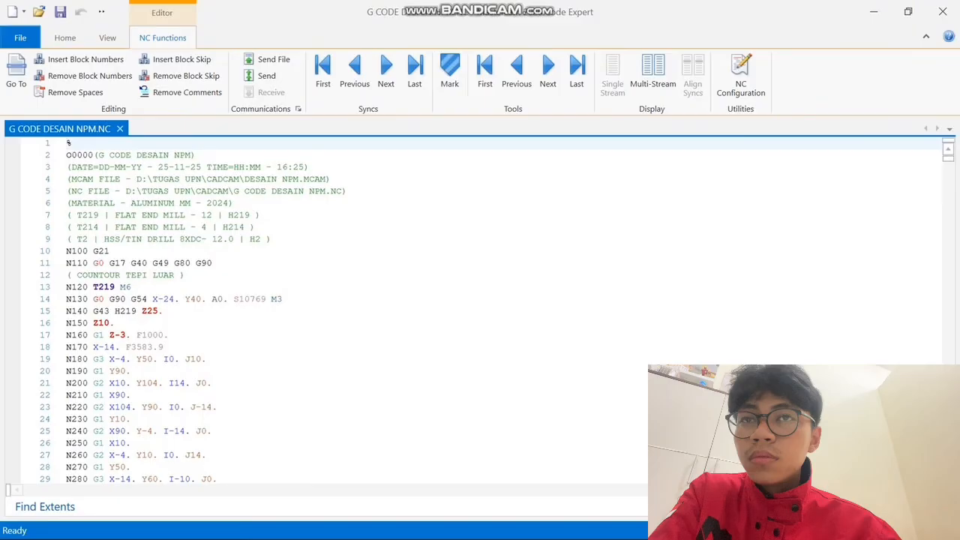
scroll(479, 310, "down", 10)
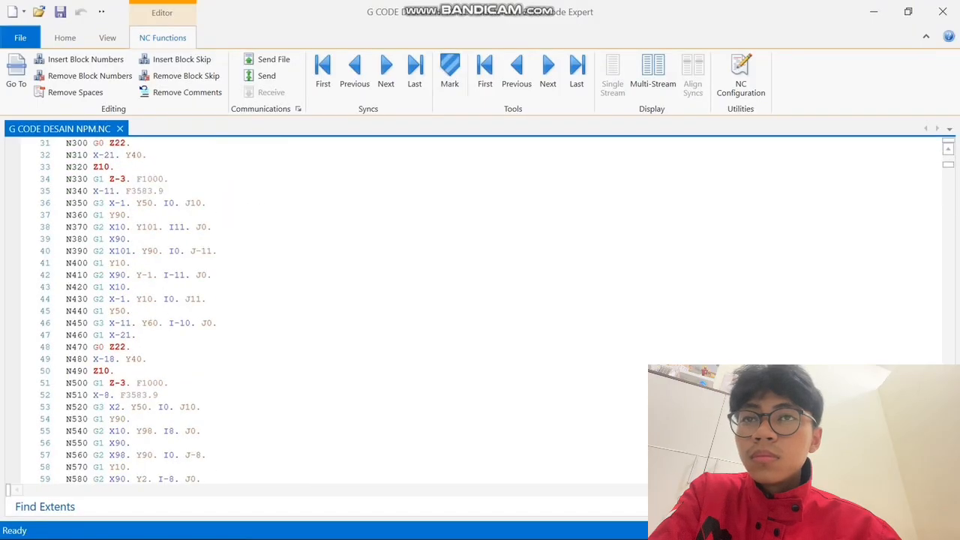